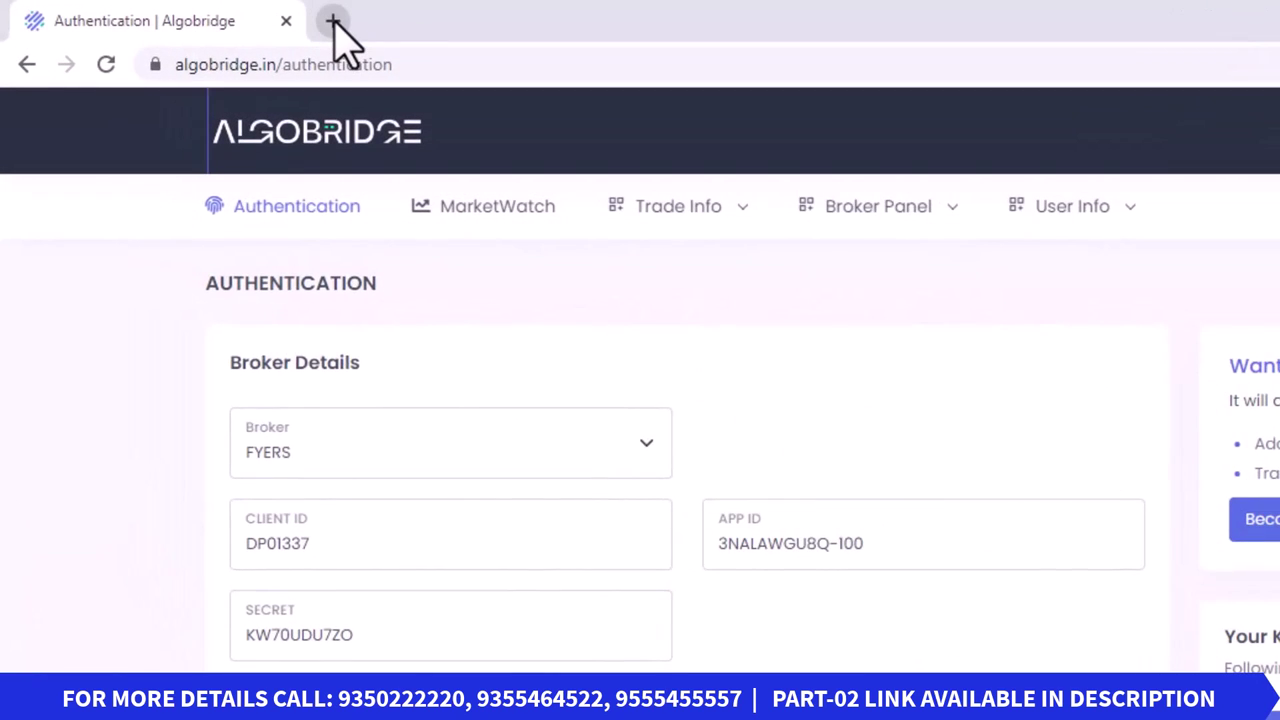
Step: Search Google for 'fyers api dashboard' in a new Chrome tab, correcting the typo
left_click(334, 22)
type("f")
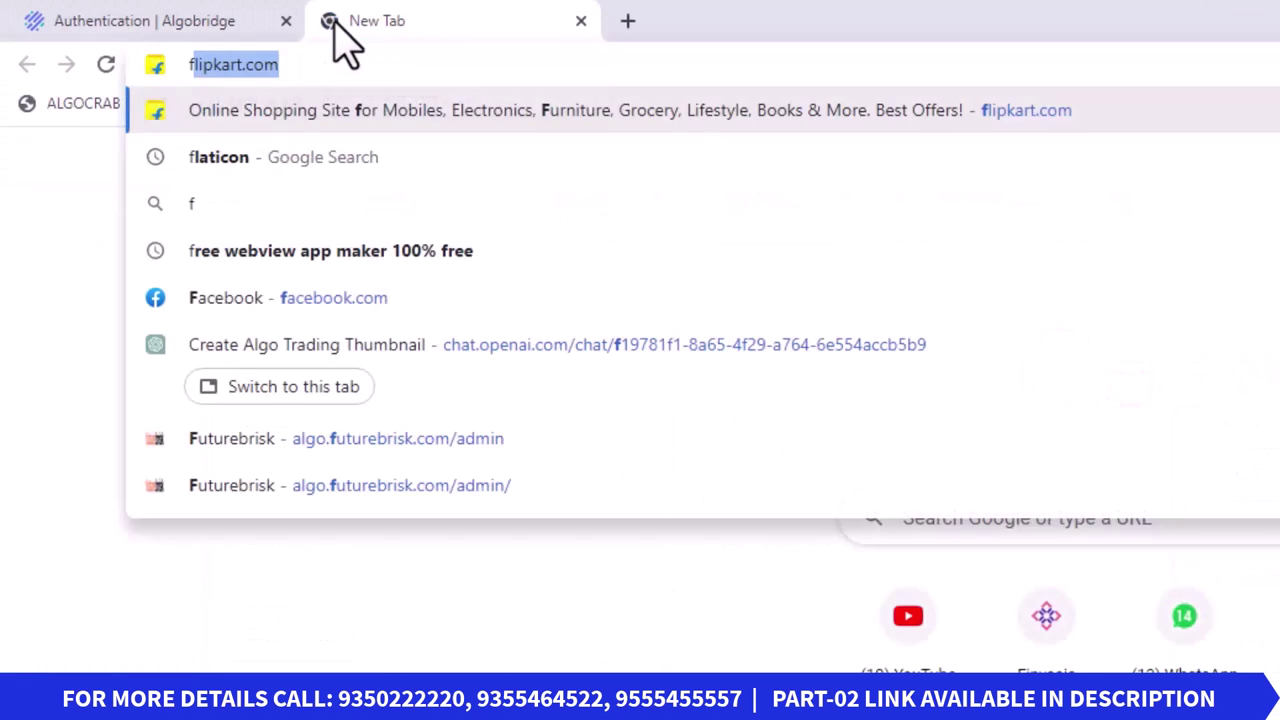
type("yers api")
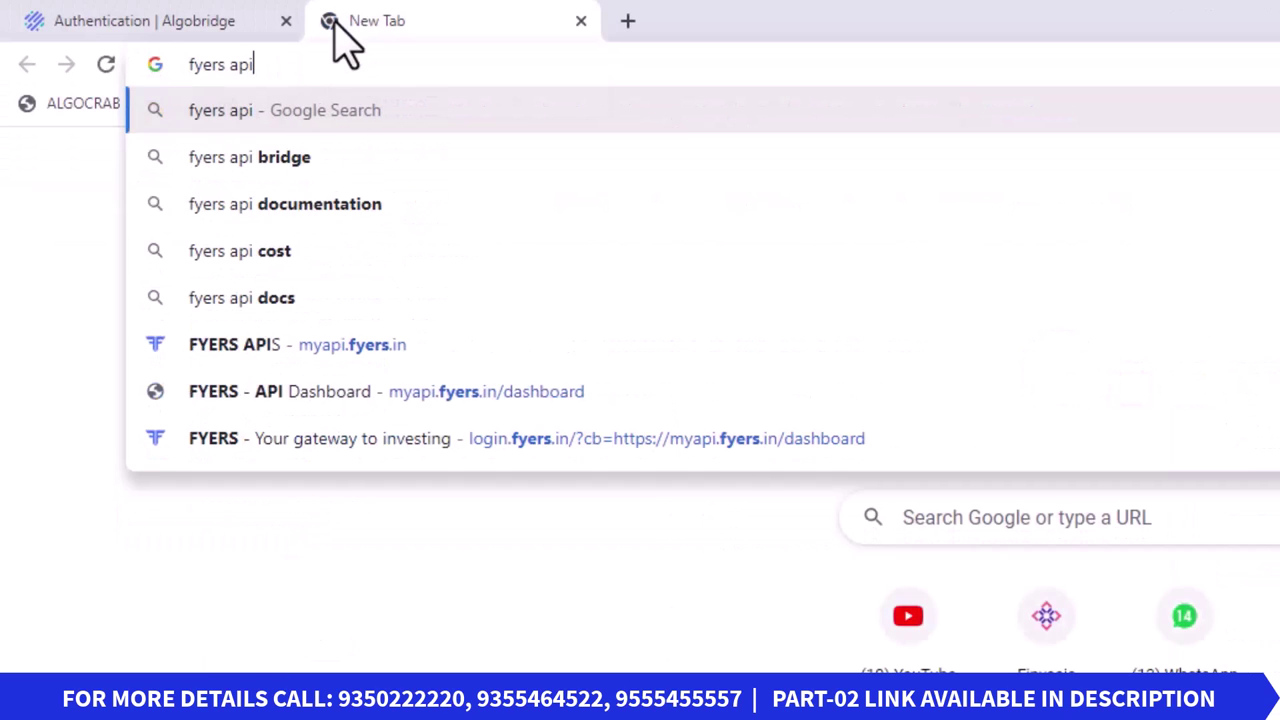
type(" dashbaord")
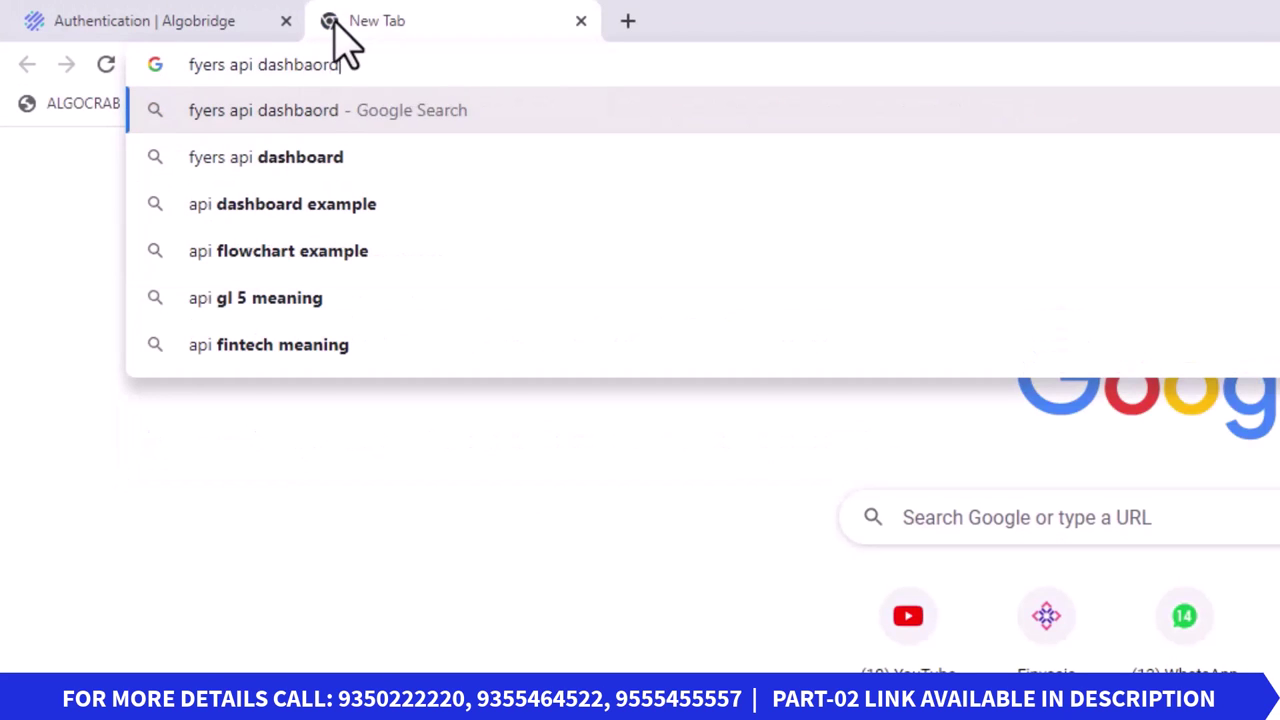
key("BackSpace")
key("BackSpace")
key("BackSpace")
key("BackSpace")
type("oa")
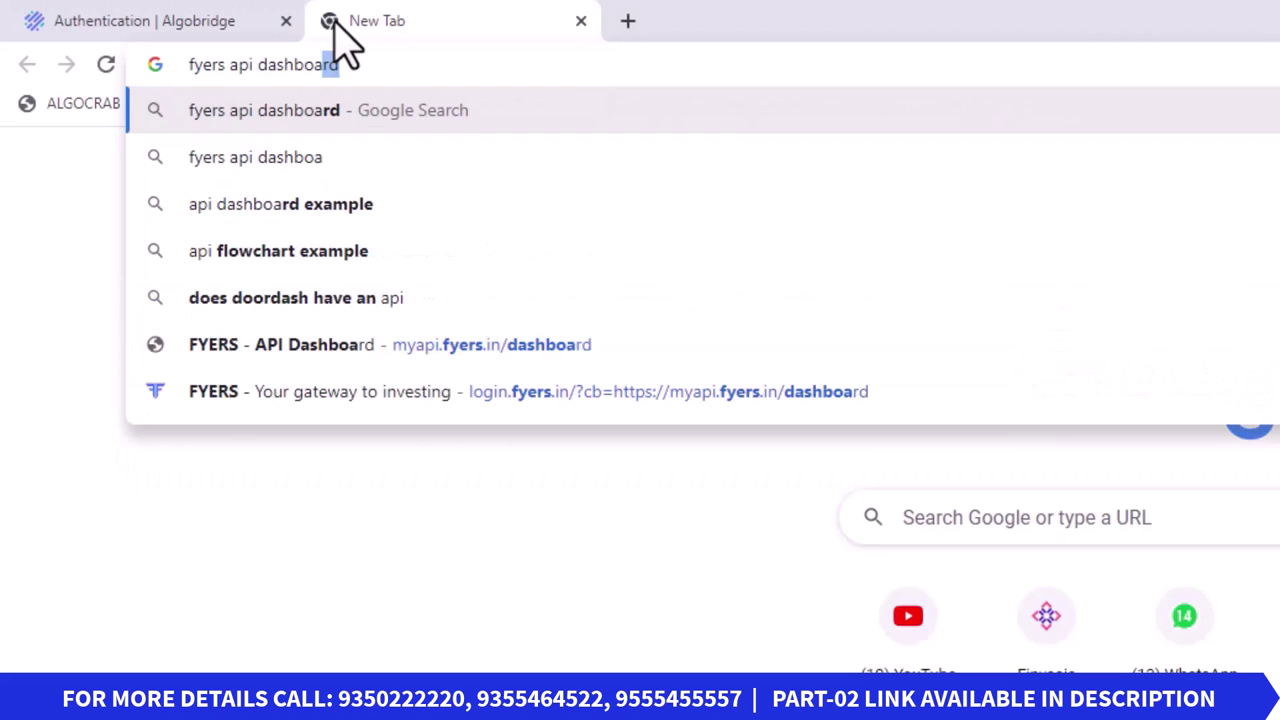
key("Return")
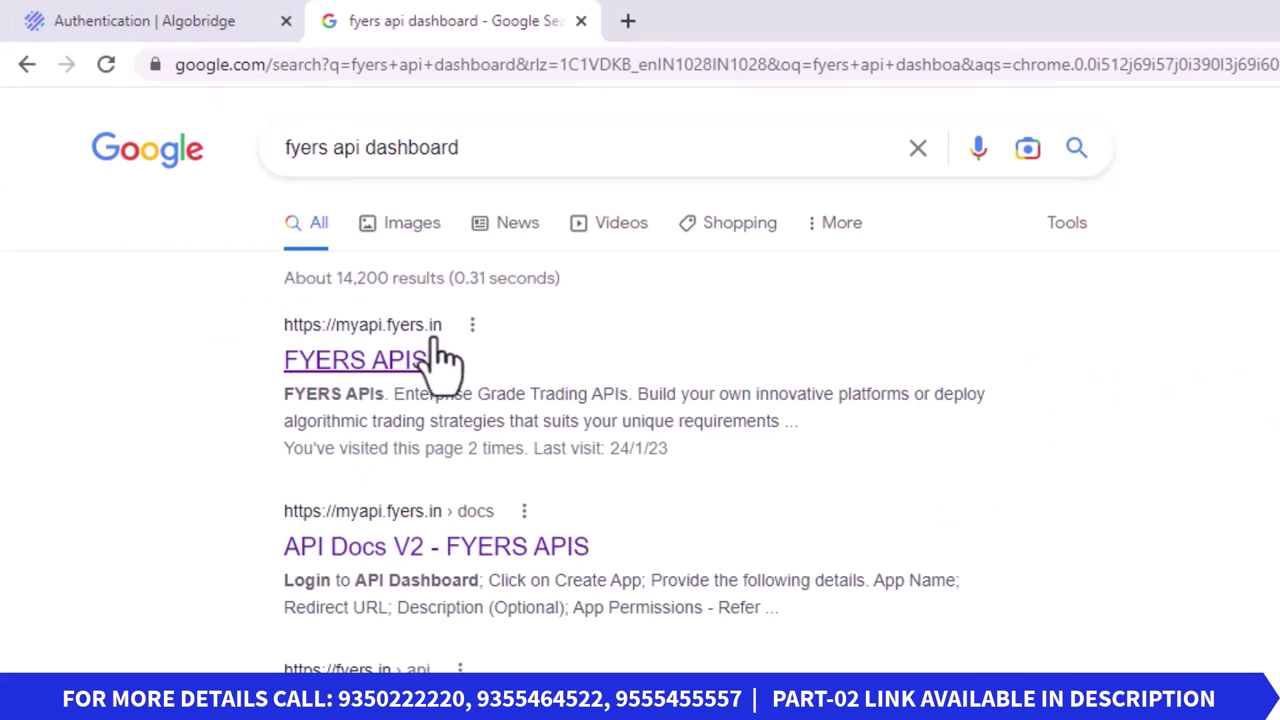
Step: Open the FYERS APIS result, zoom the page to 100%, and go to its Dashboard
left_click(430, 360)
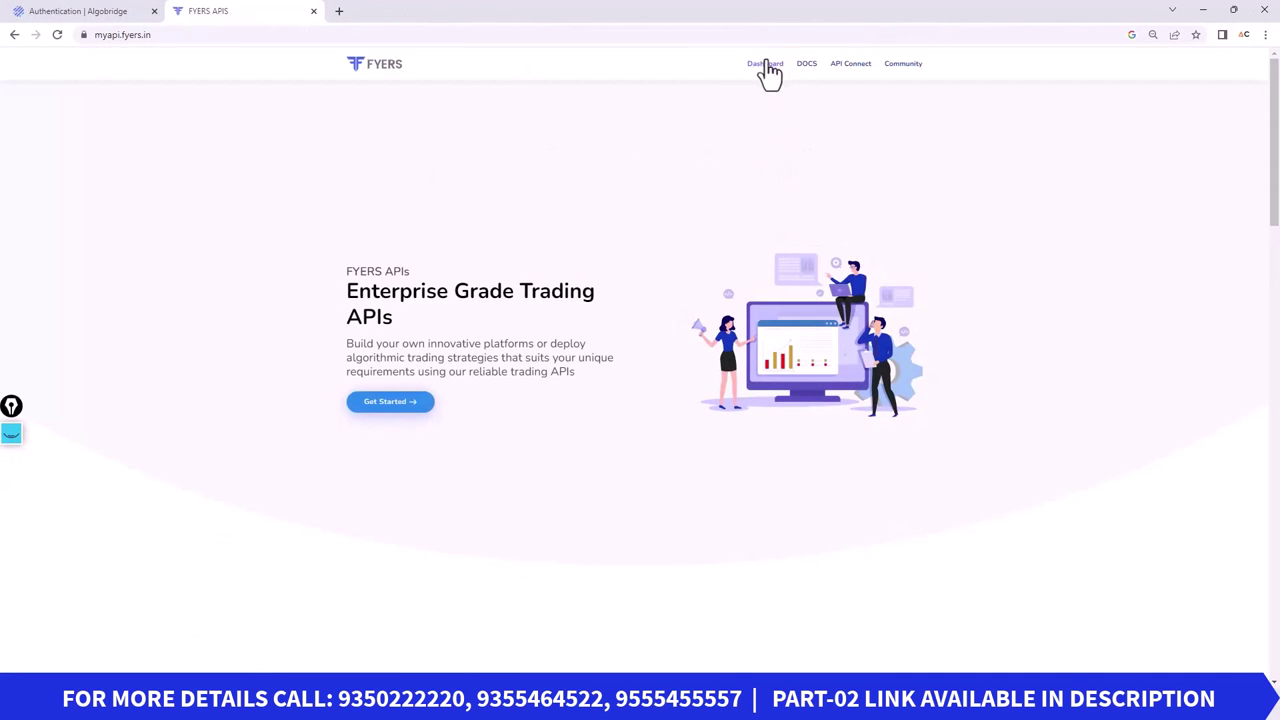
left_click(1264, 36)
left_click(1225, 161)
left_click(1225, 161)
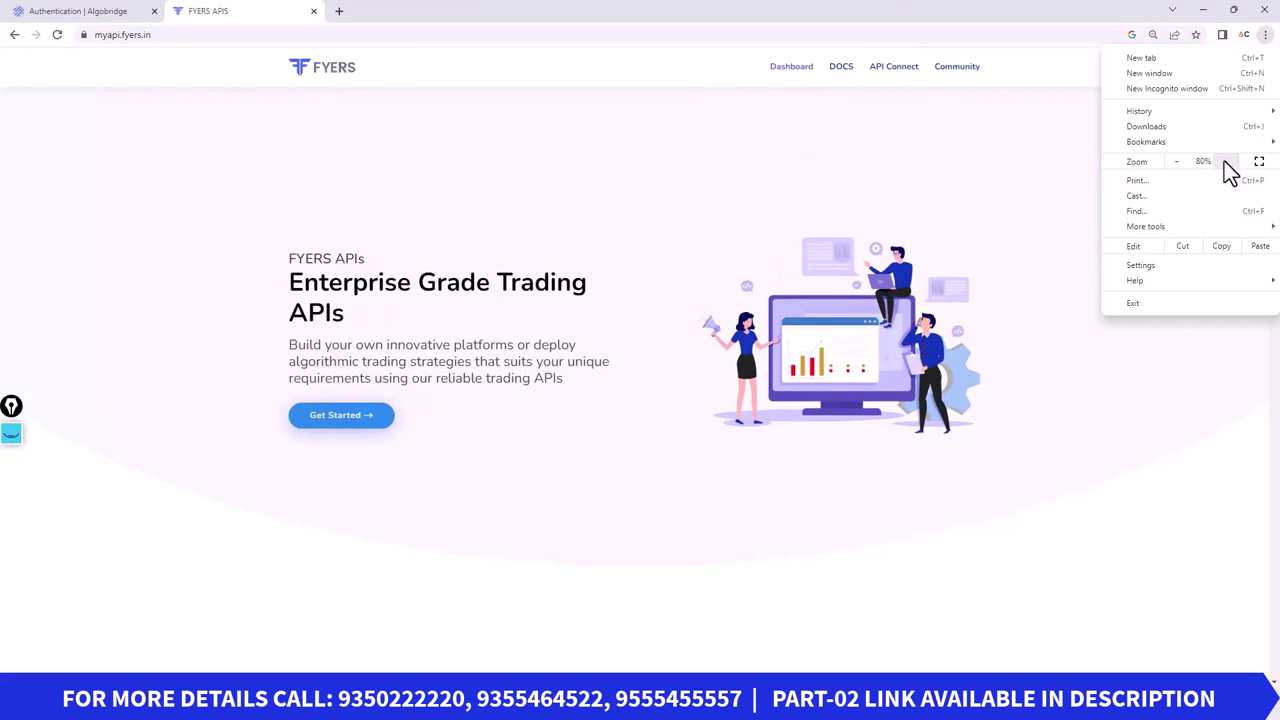
left_click(1225, 161)
left_click(1225, 161)
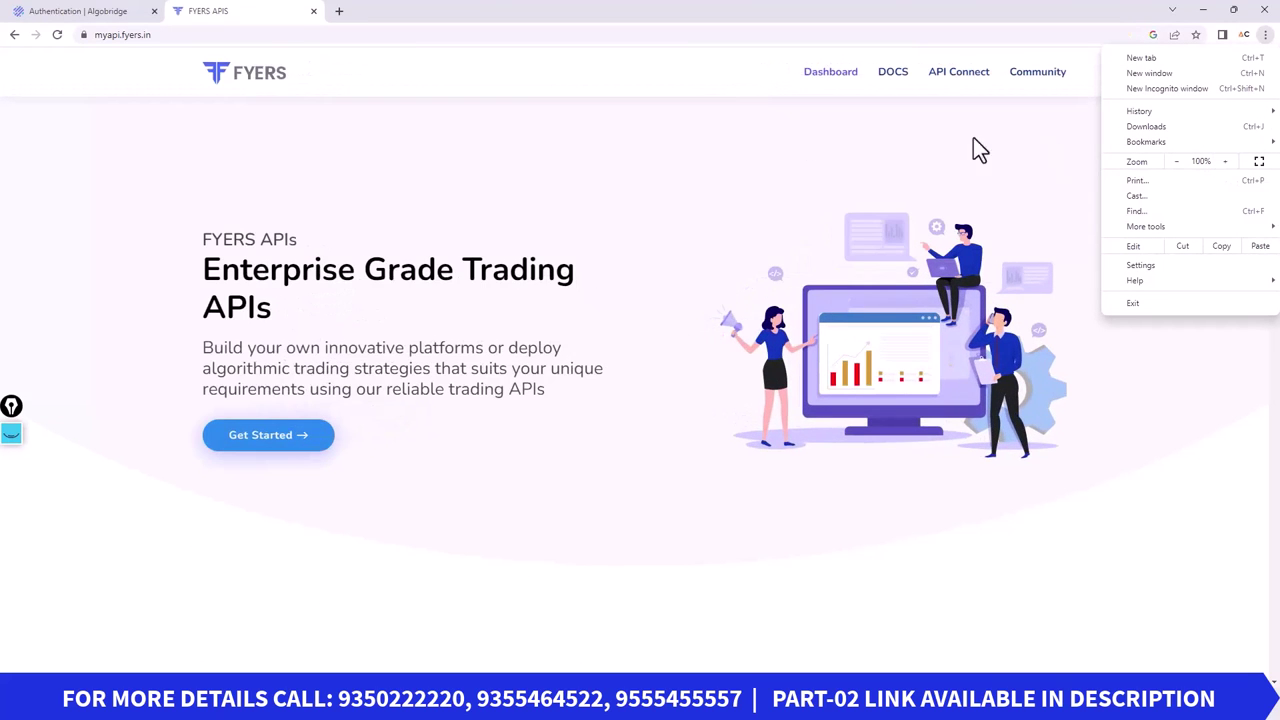
left_click(830, 74)
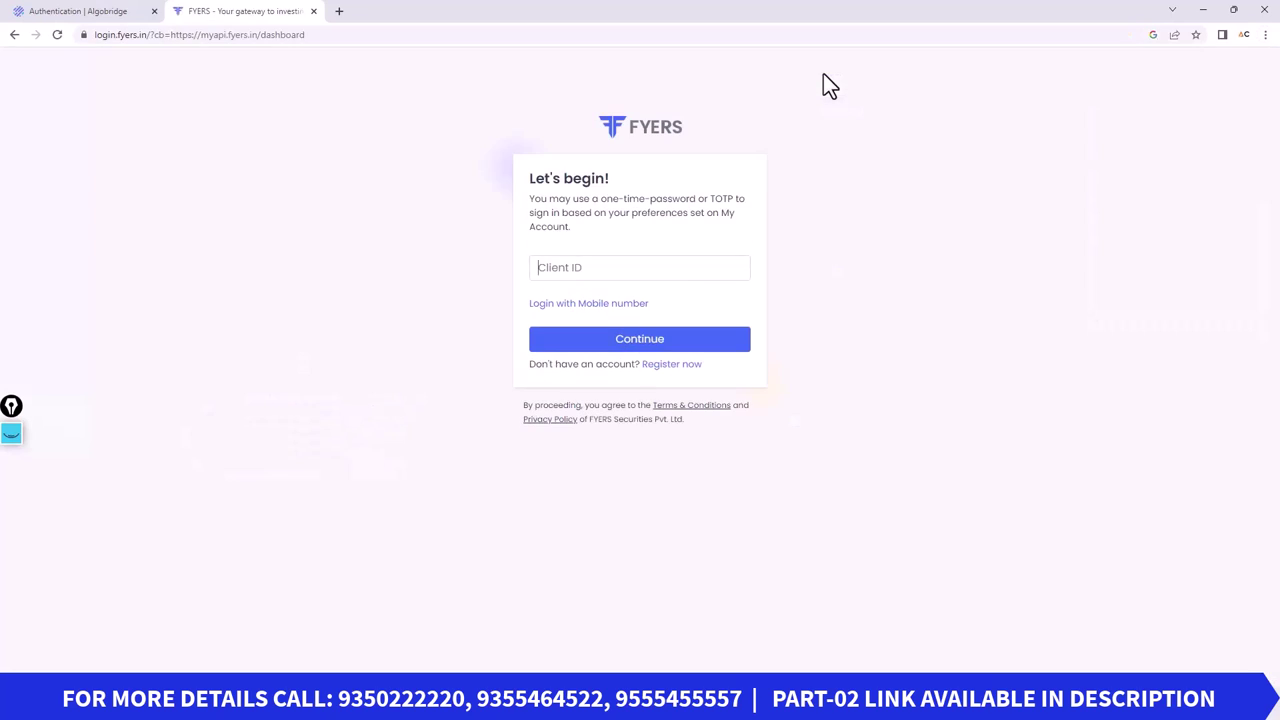
Step: Select the saved client ID on the Algobridge authentication page, then return to FYERS
left_click(50, 12)
left_click_drag(200, 291, 40, 298)
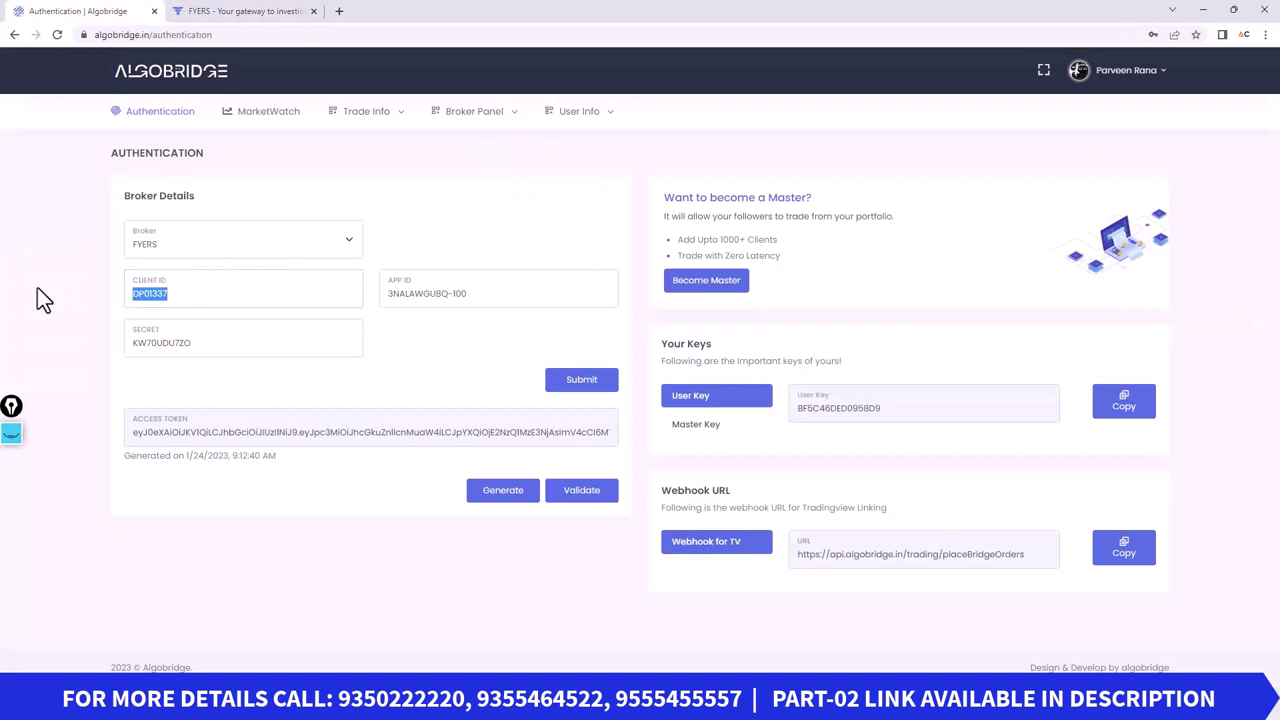
left_click(250, 12)
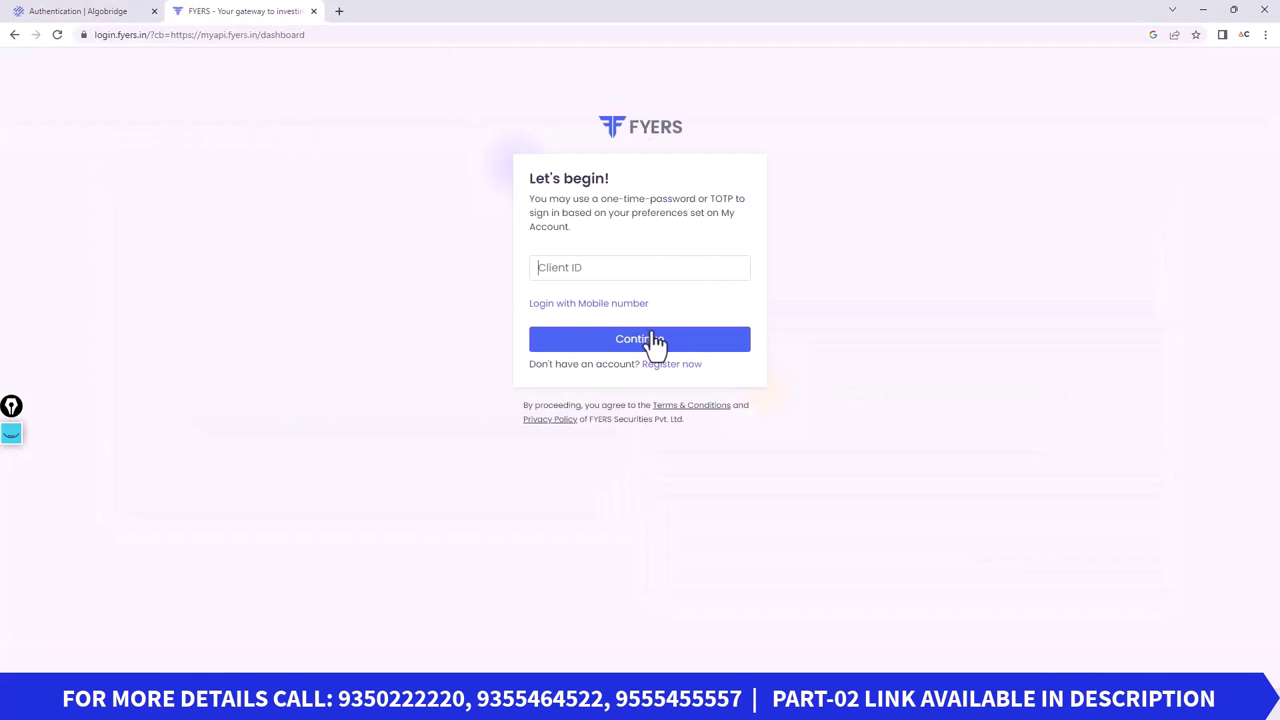
Step: Sign in to FYERS using the registered mobile number, the received OTP and the PIN
left_click(591, 305)
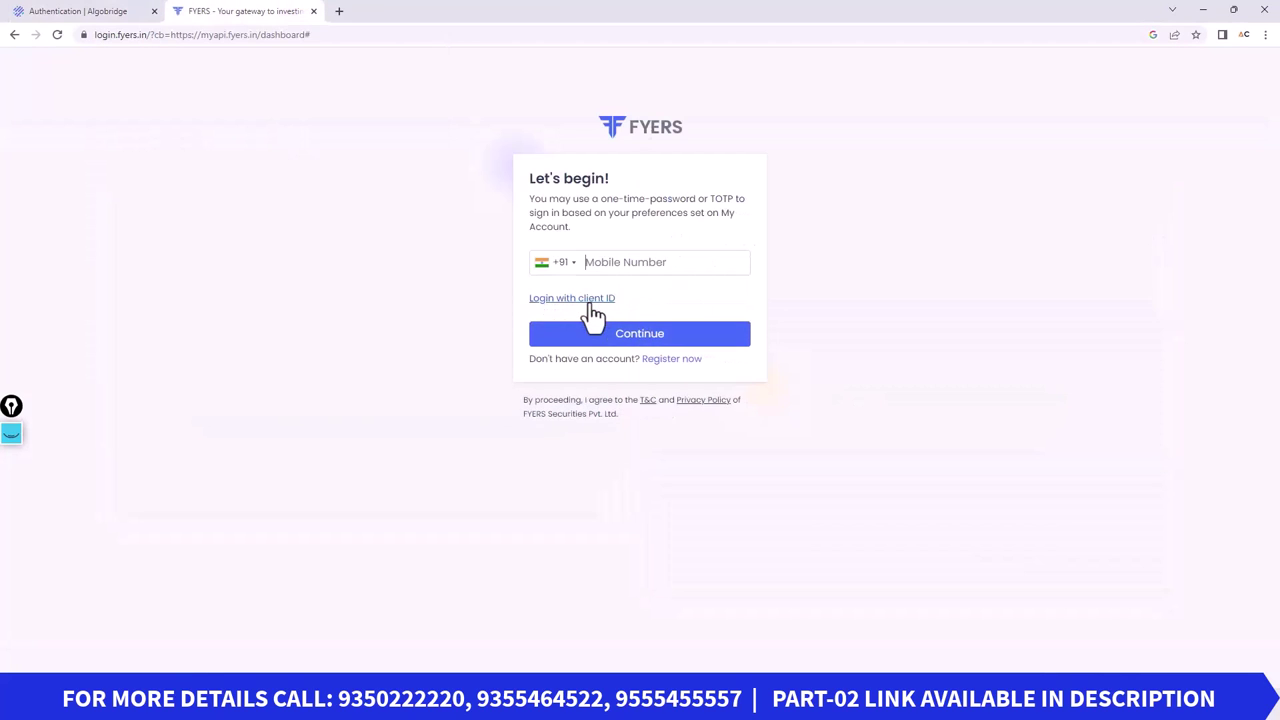
left_click(613, 262)
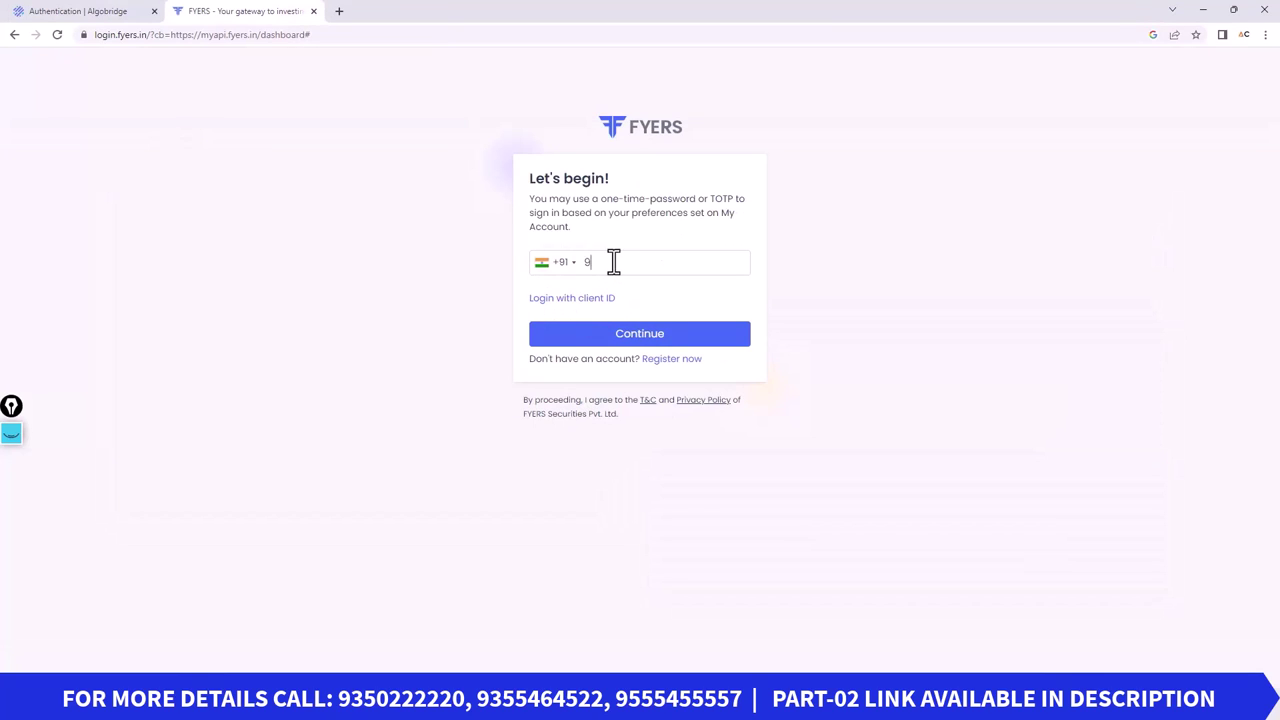
left_click(590, 338)
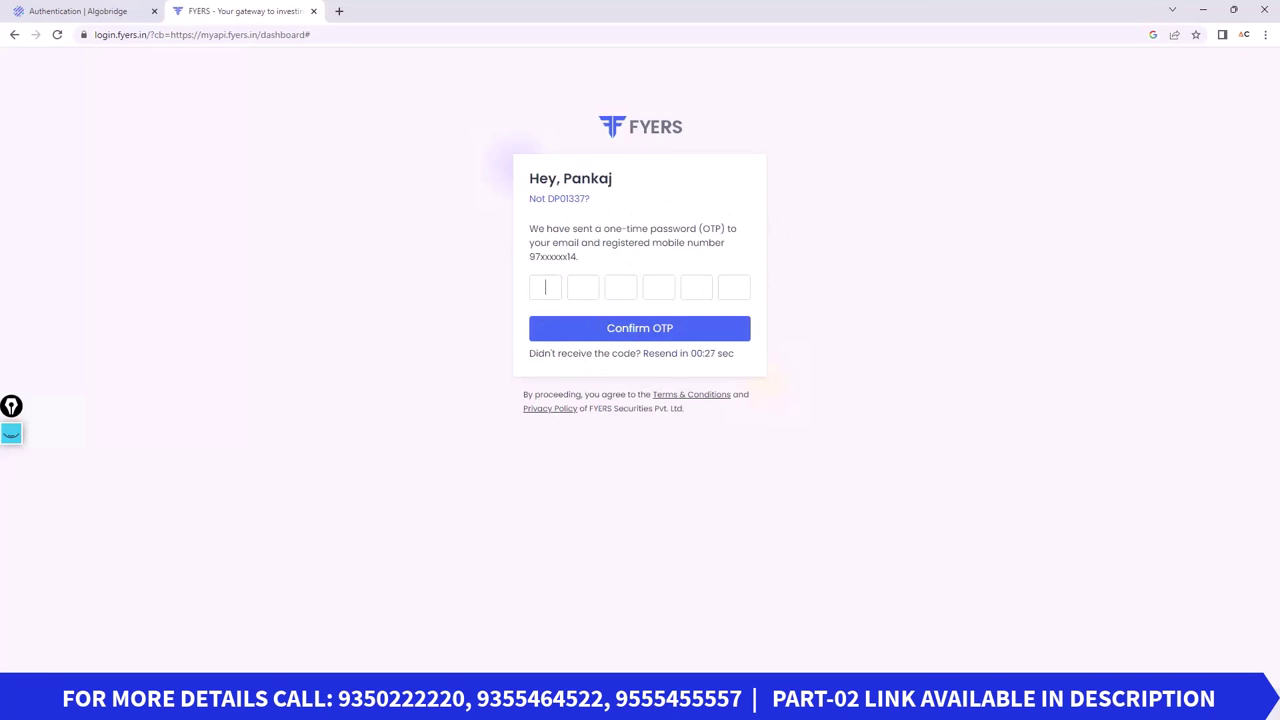
key("ctrl+v")
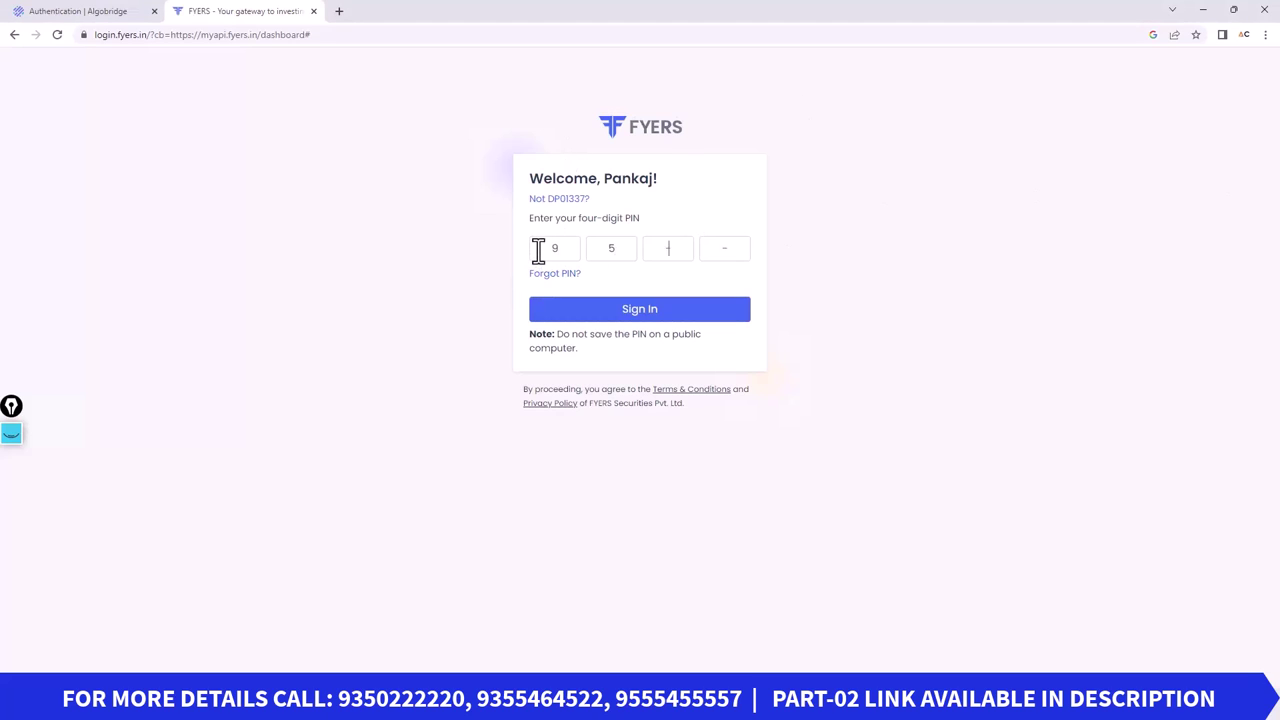
key("Return")
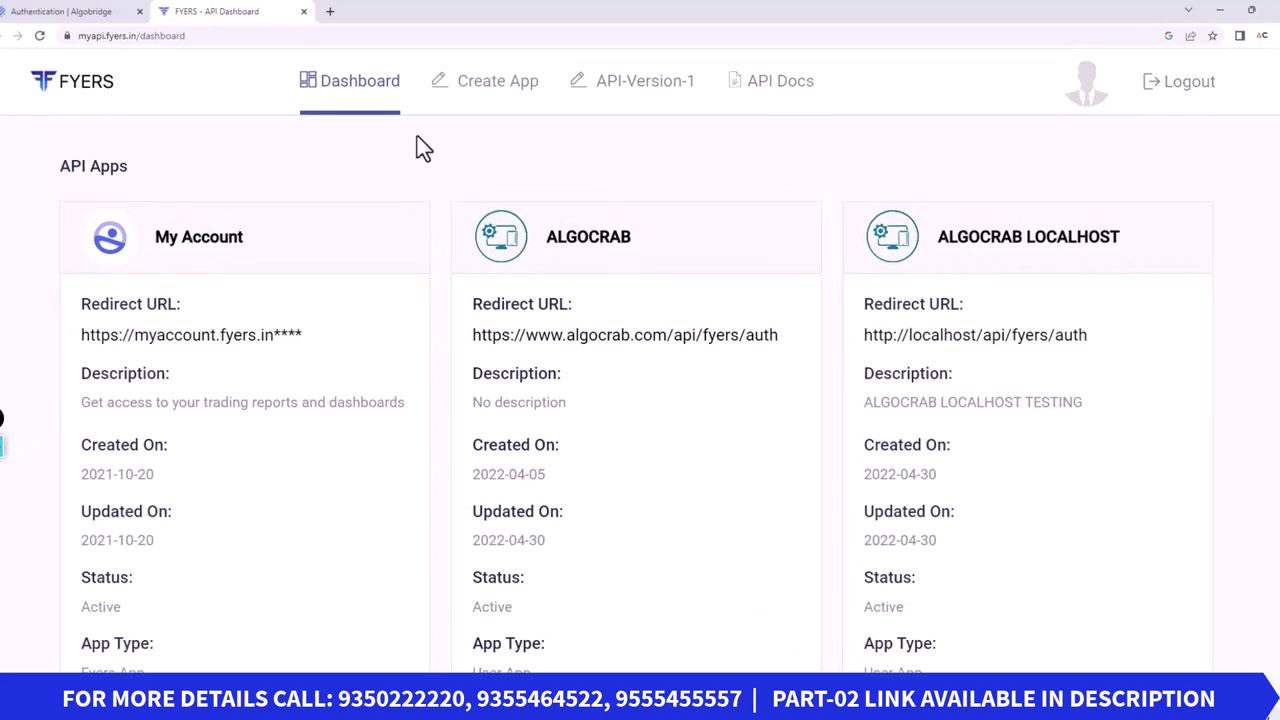
left_click(512, 84)
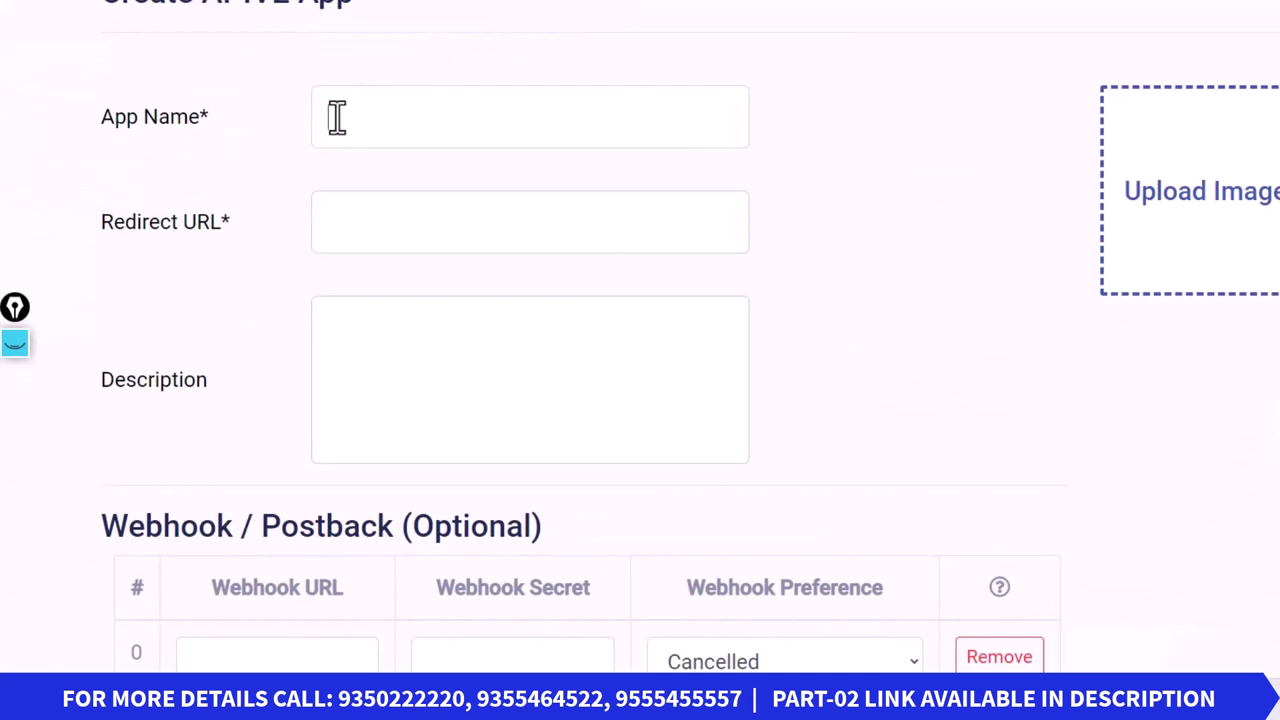
left_click(348, 229)
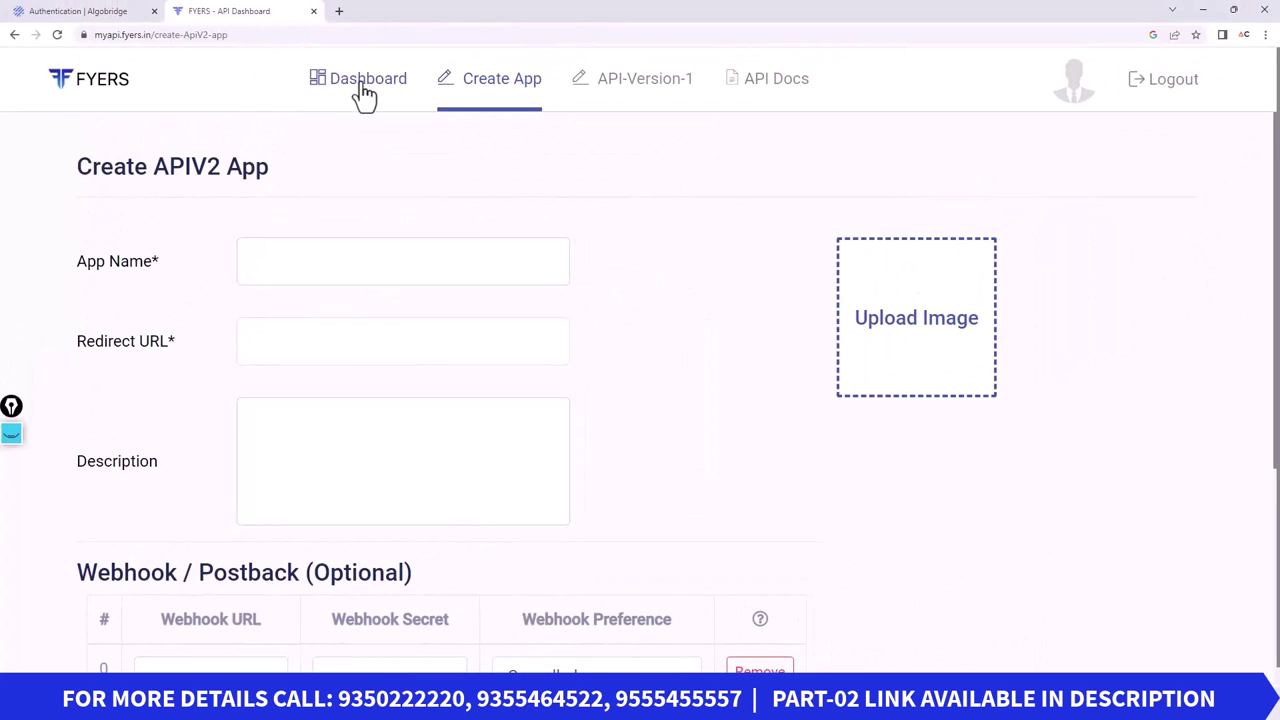
left_click(365, 90)
scroll(686, 380, "down", 5)
scroll(788, 292, "down", 5)
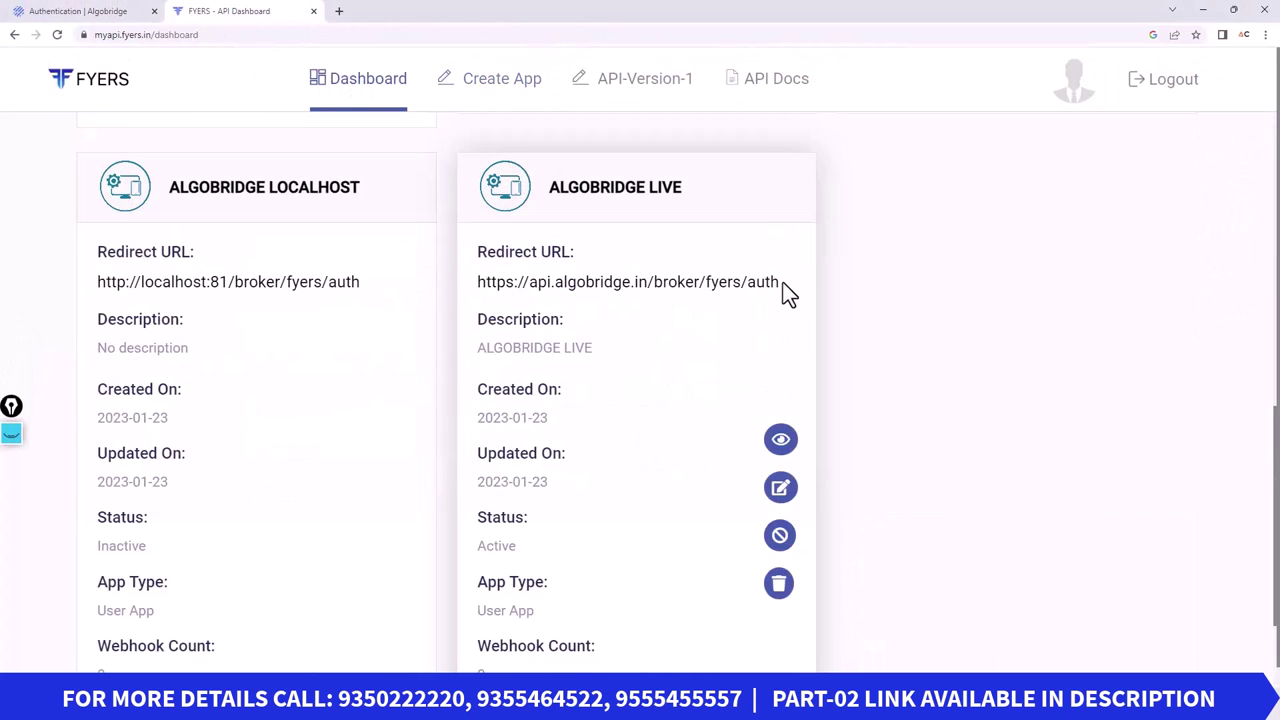
left_click_drag(788, 290, 480, 286)
key("ctrl+c")
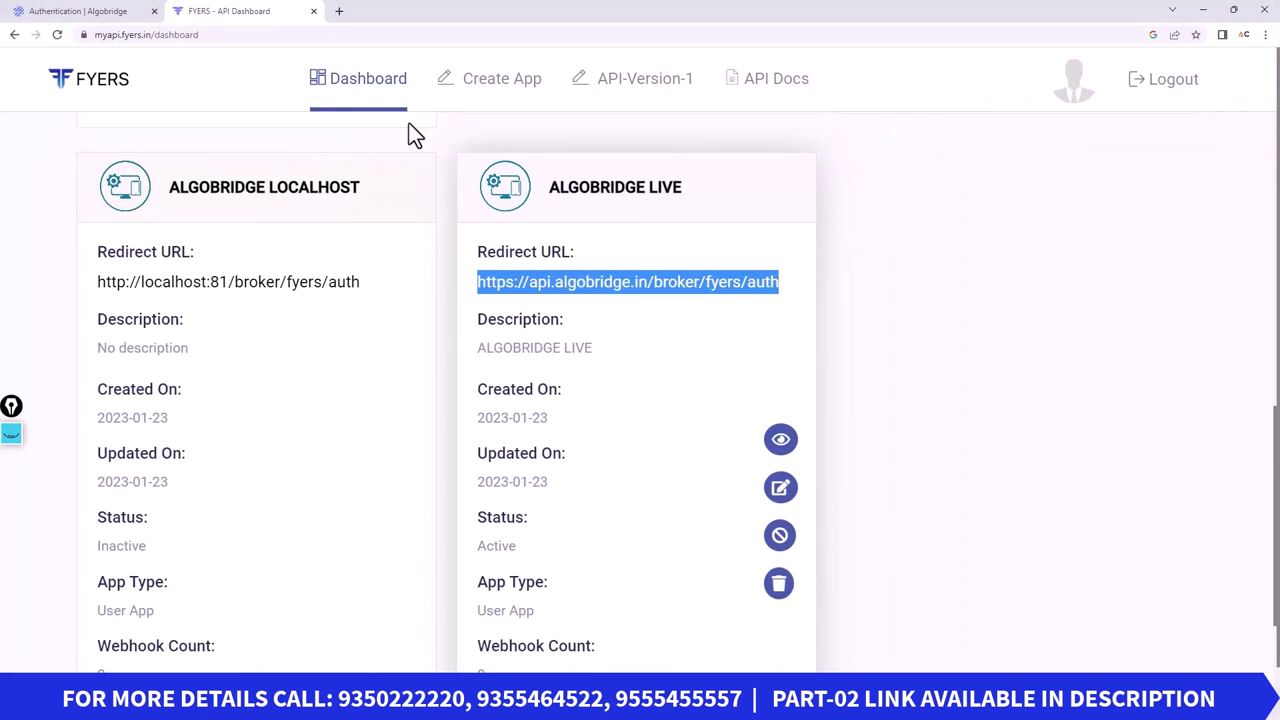
Step: Create an app with the pasted redirect URL and scroll down to its App Id and Secret Id
left_click(490, 78)
left_click(307, 272)
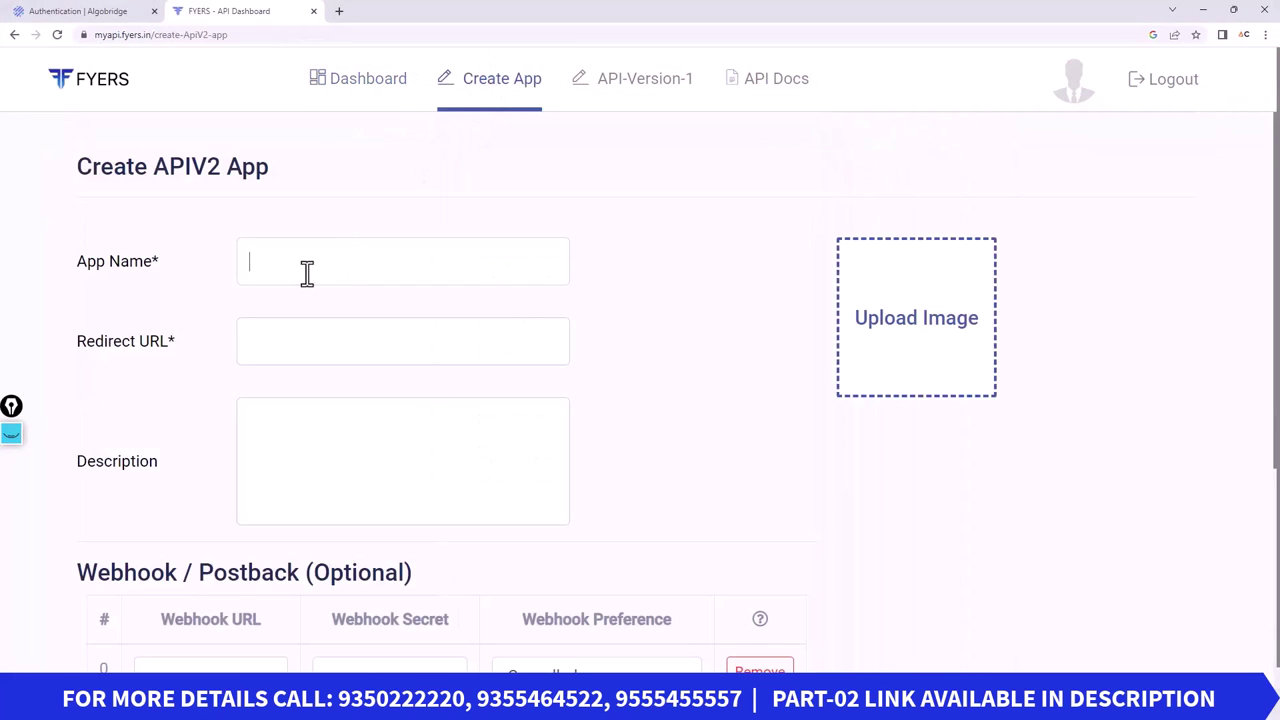
scroll(295, 278, "down", 1)
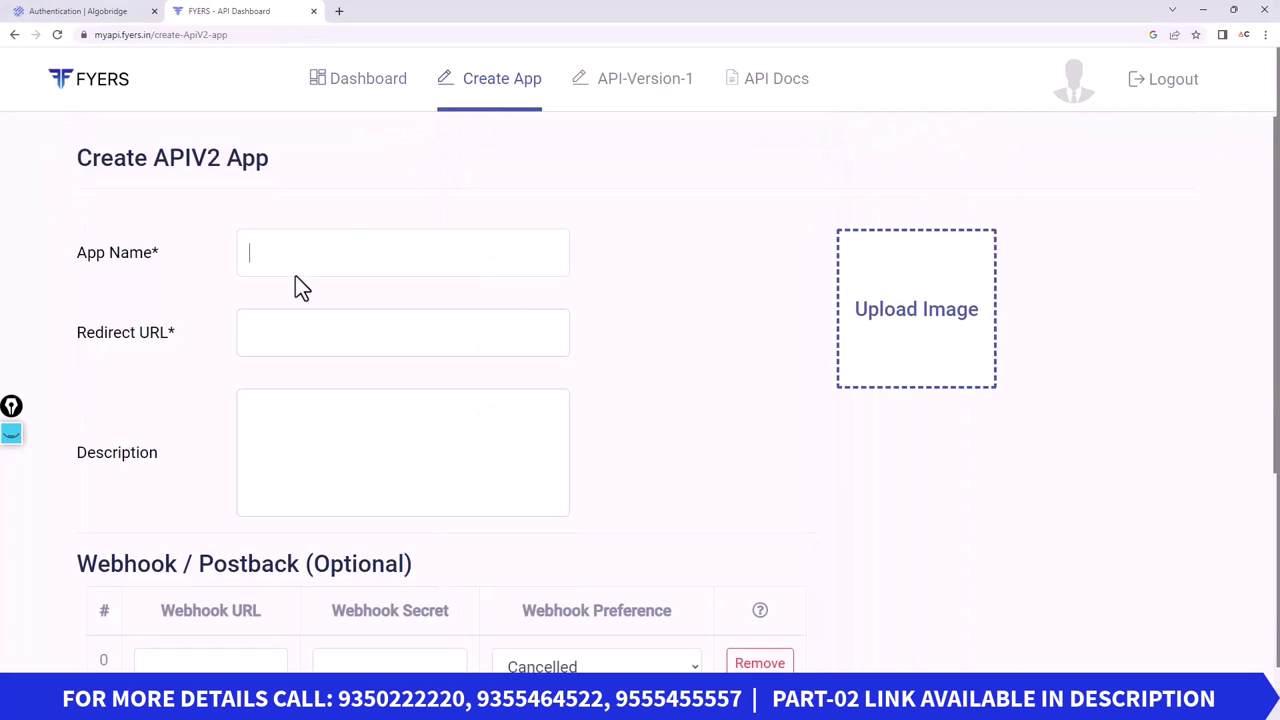
left_click(263, 275)
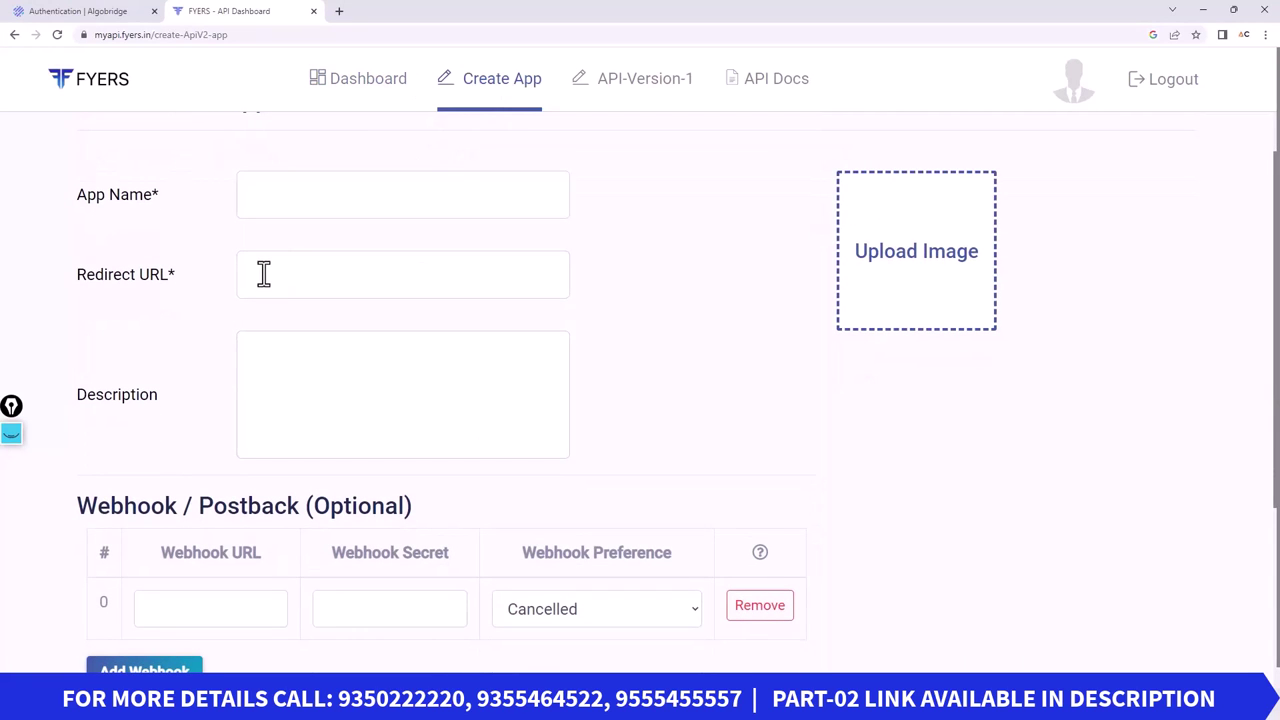
key("ctrl+v")
scroll(357, 277, "down", 3)
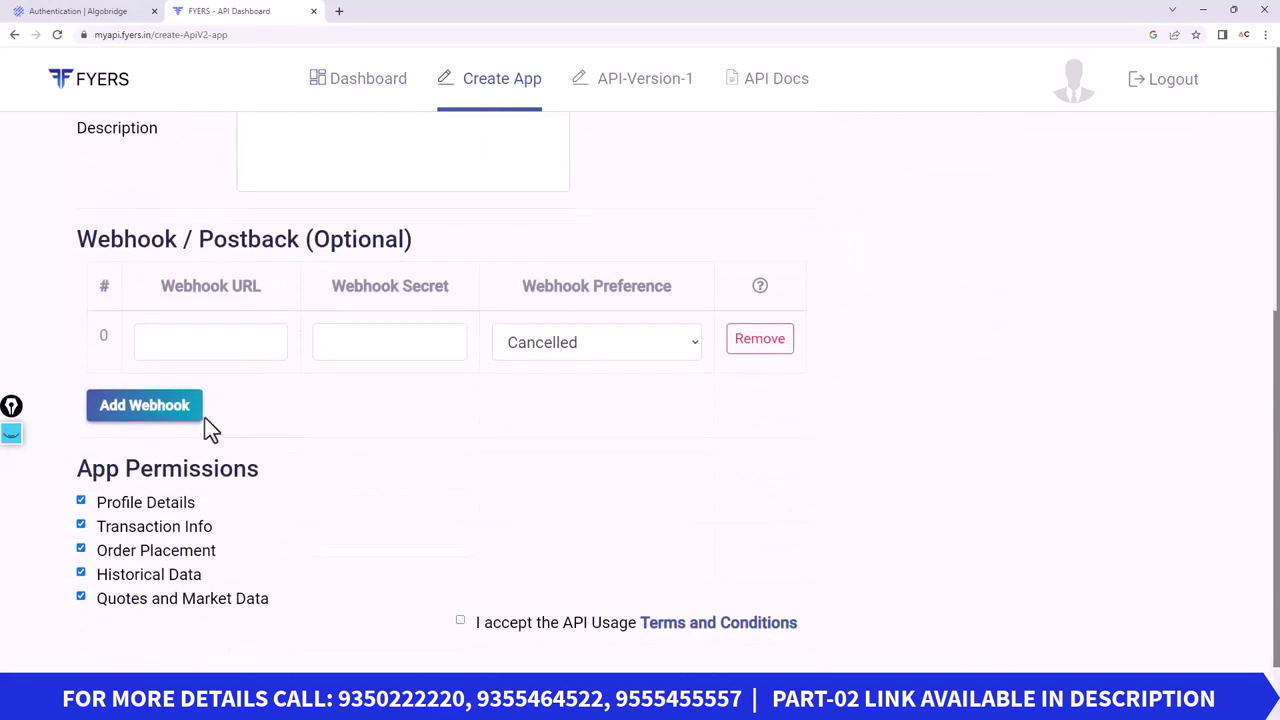
scroll(639, 374, "down", 2)
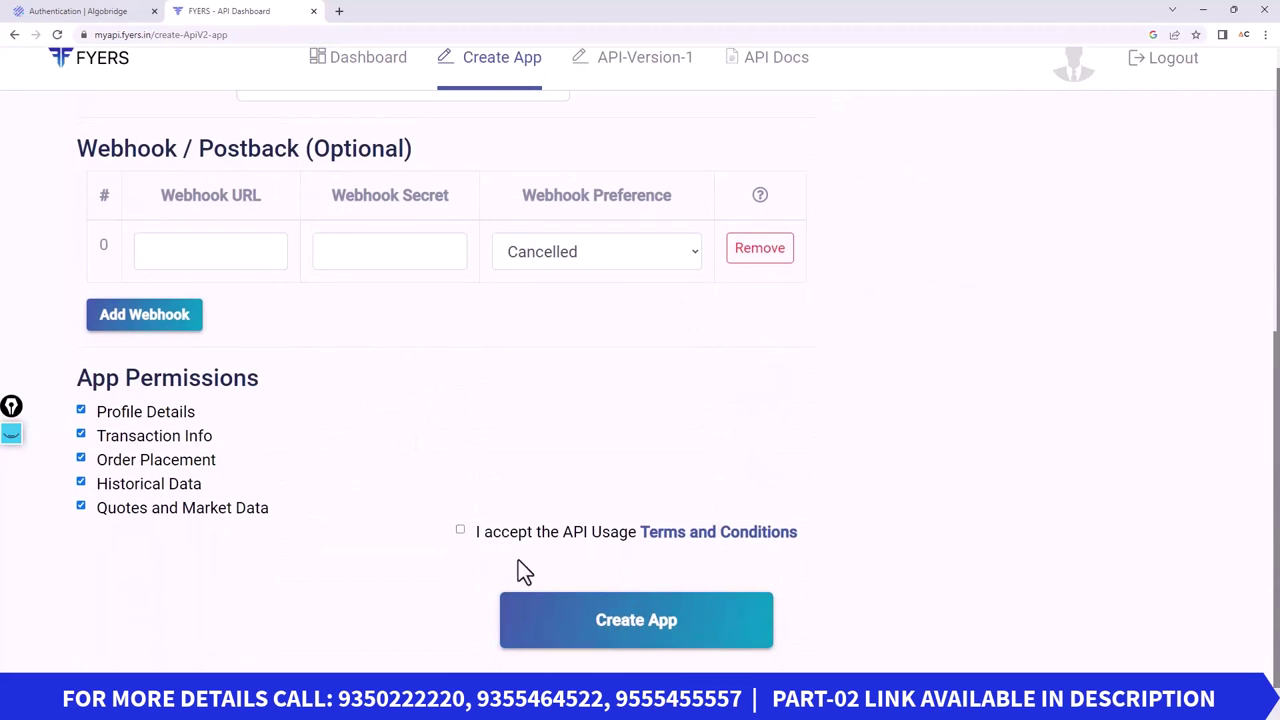
left_click(583, 623)
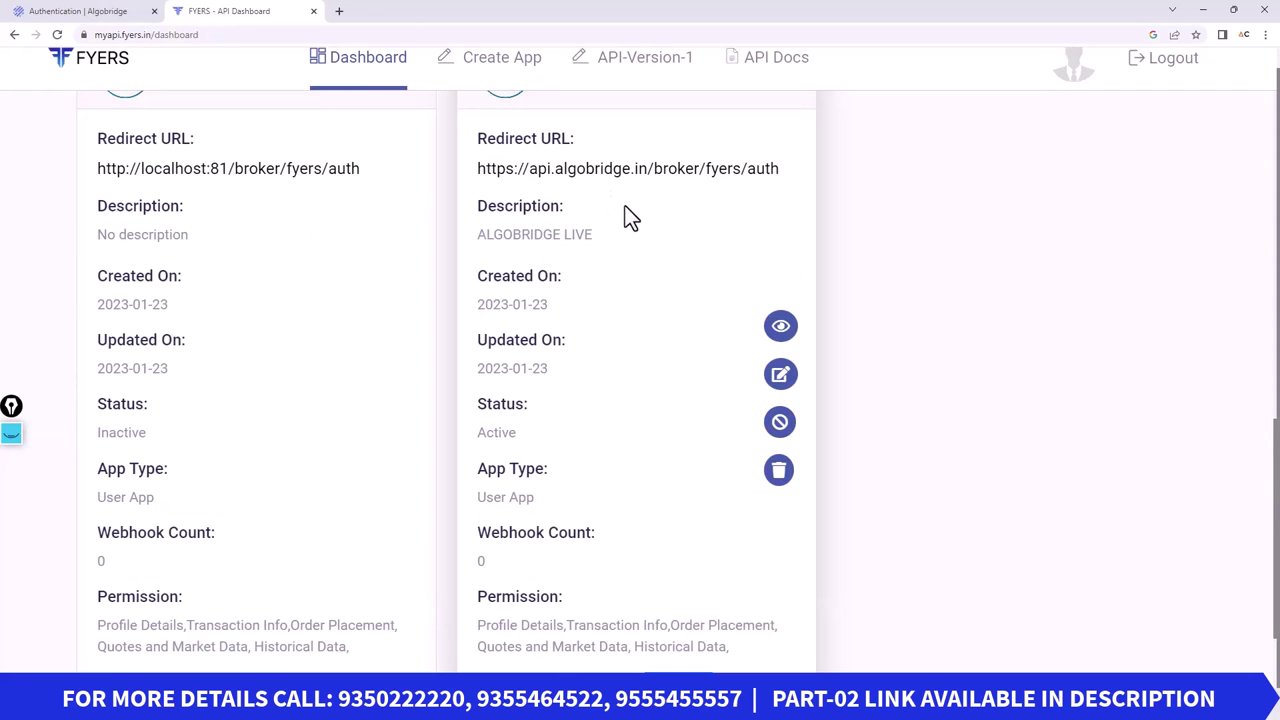
scroll(625, 206, "down", 2)
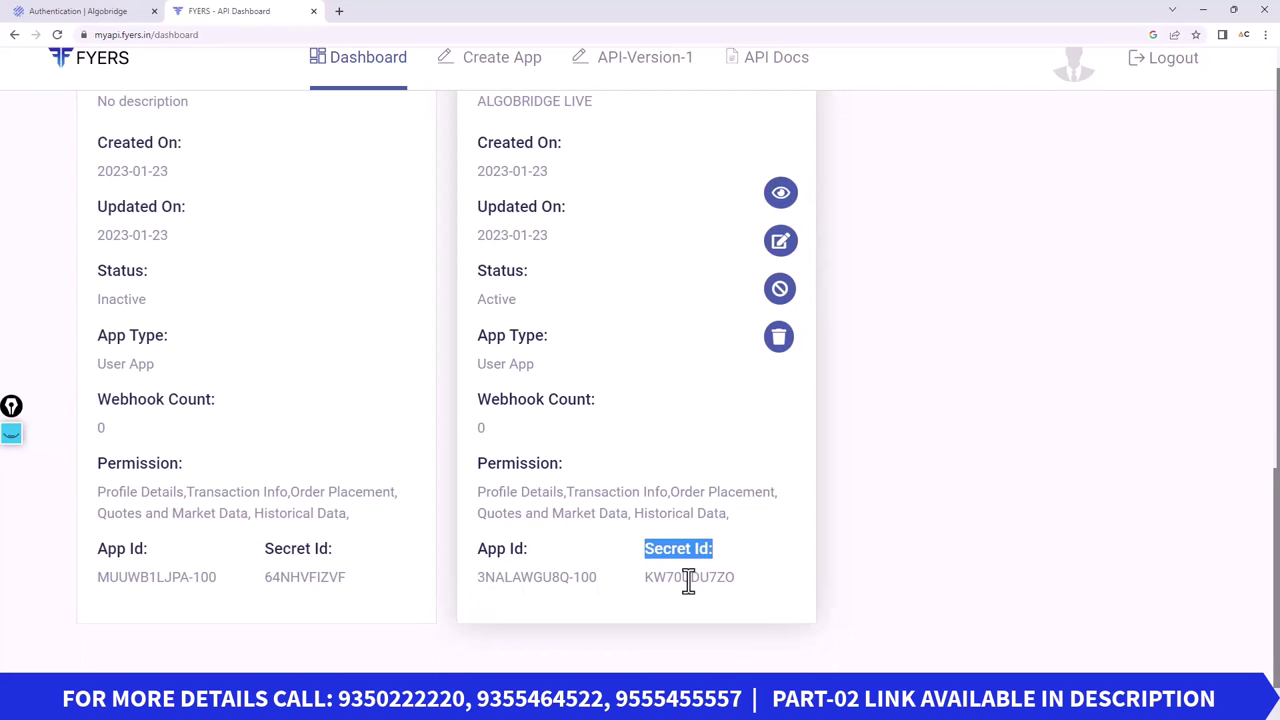
Step: Check the App ID and Secret values on the Algobridge Authentication page
left_click(97, 14)
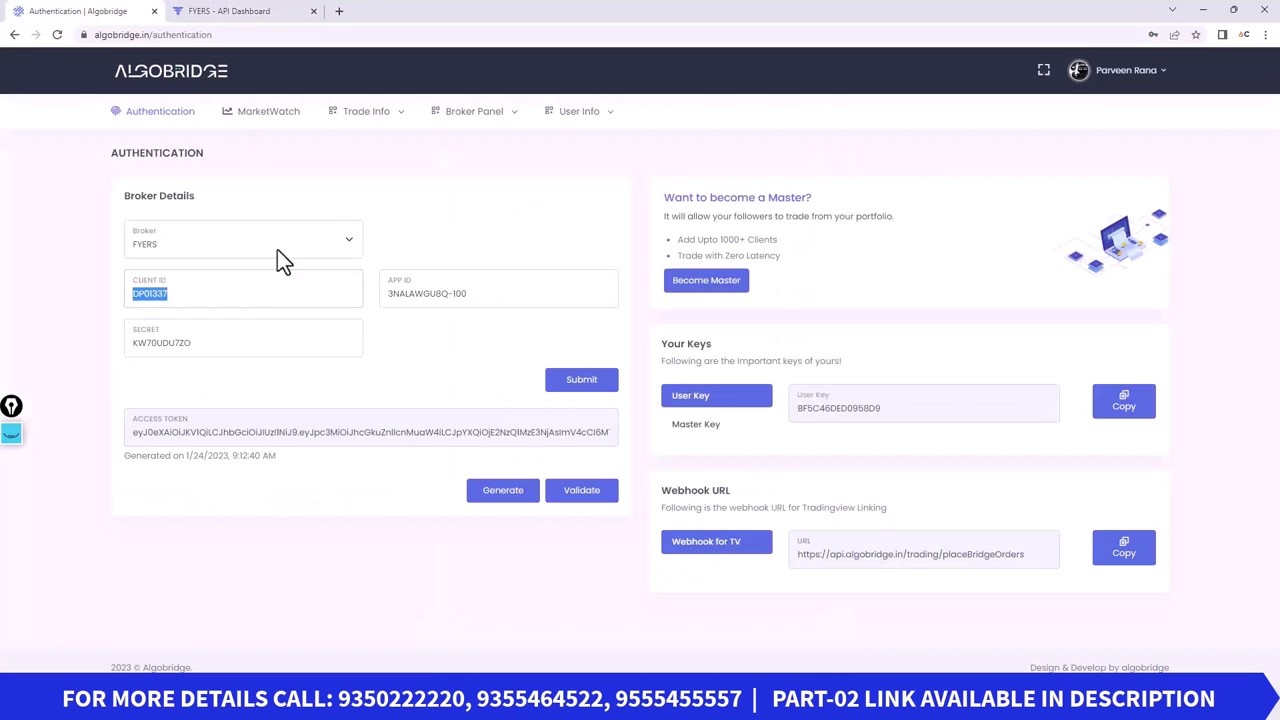
left_click_drag(477, 294, 386, 294)
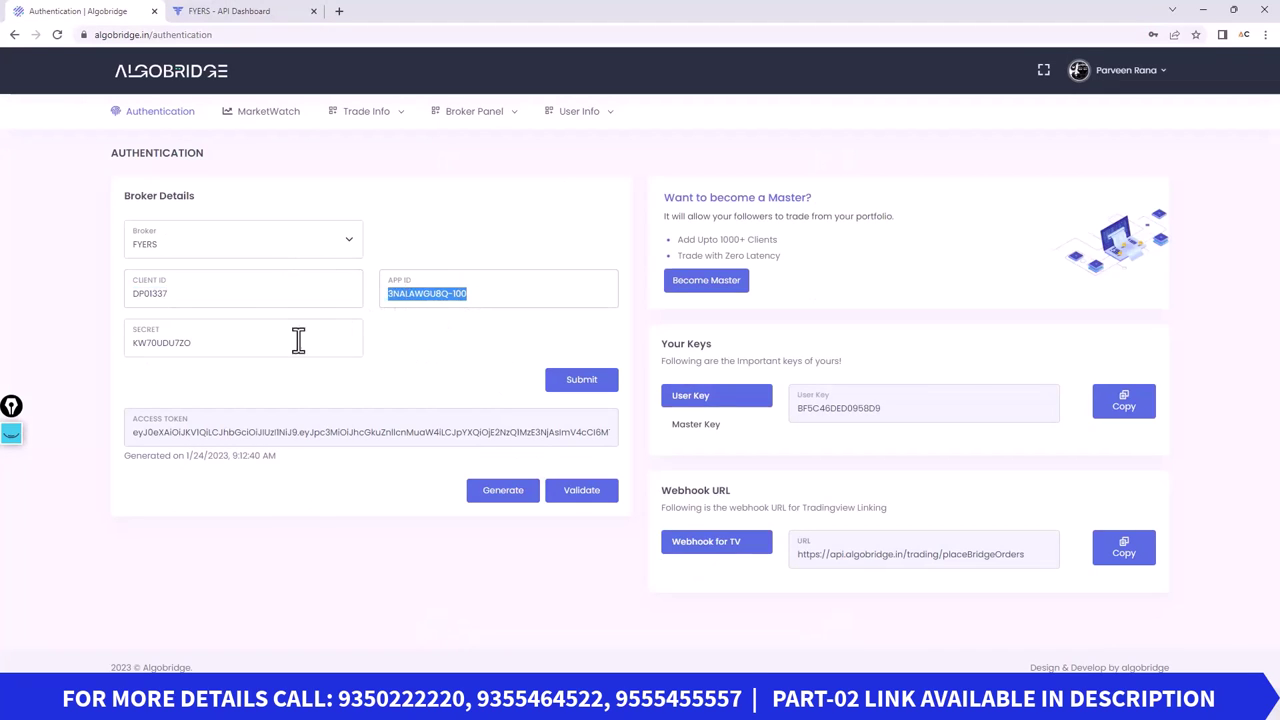
left_click(230, 345)
left_click_drag(230, 345, 87, 346)
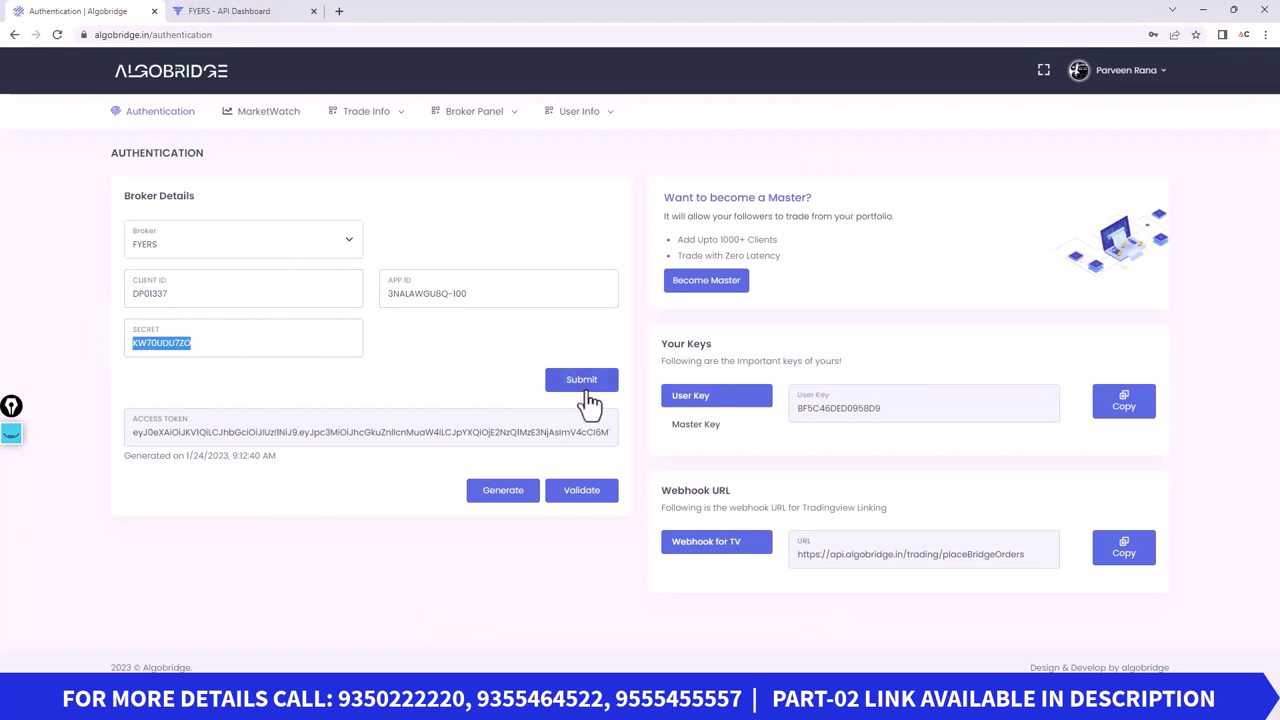
Step: Generate a new FYERS access token, timed 3:00:21 PM, and validate it
left_click(504, 492)
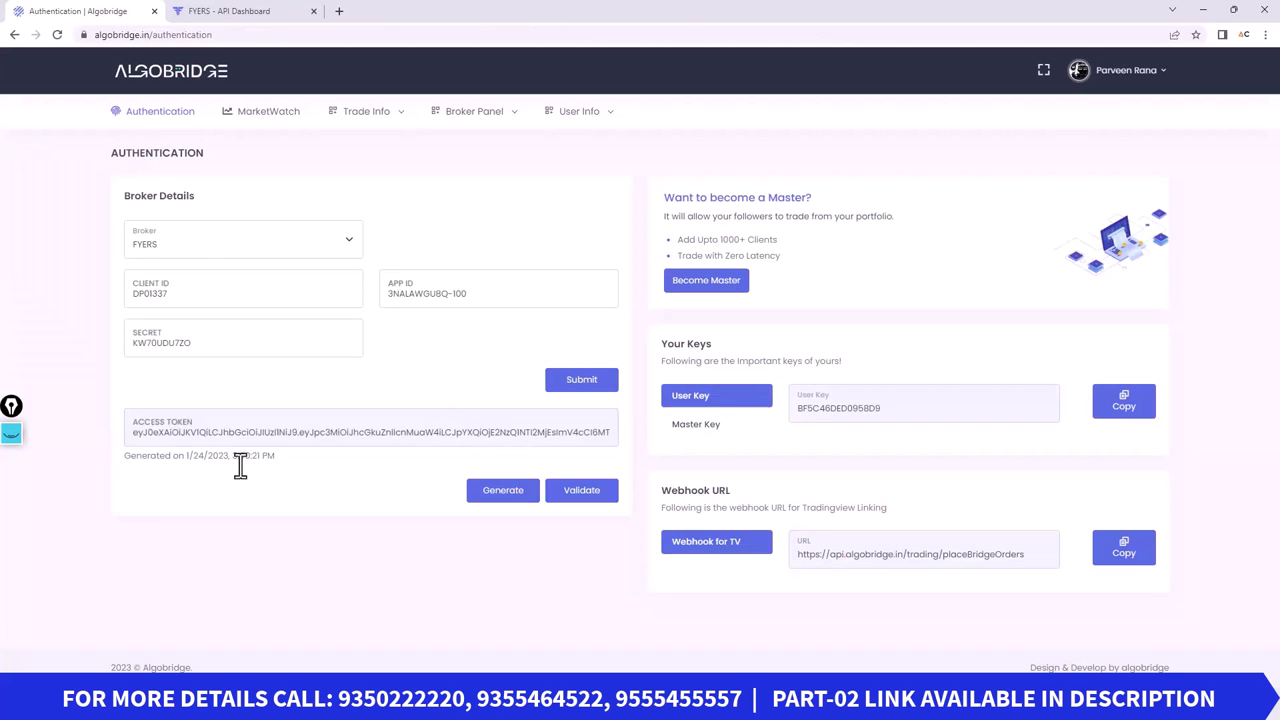
left_click_drag(234, 457, 274, 457)
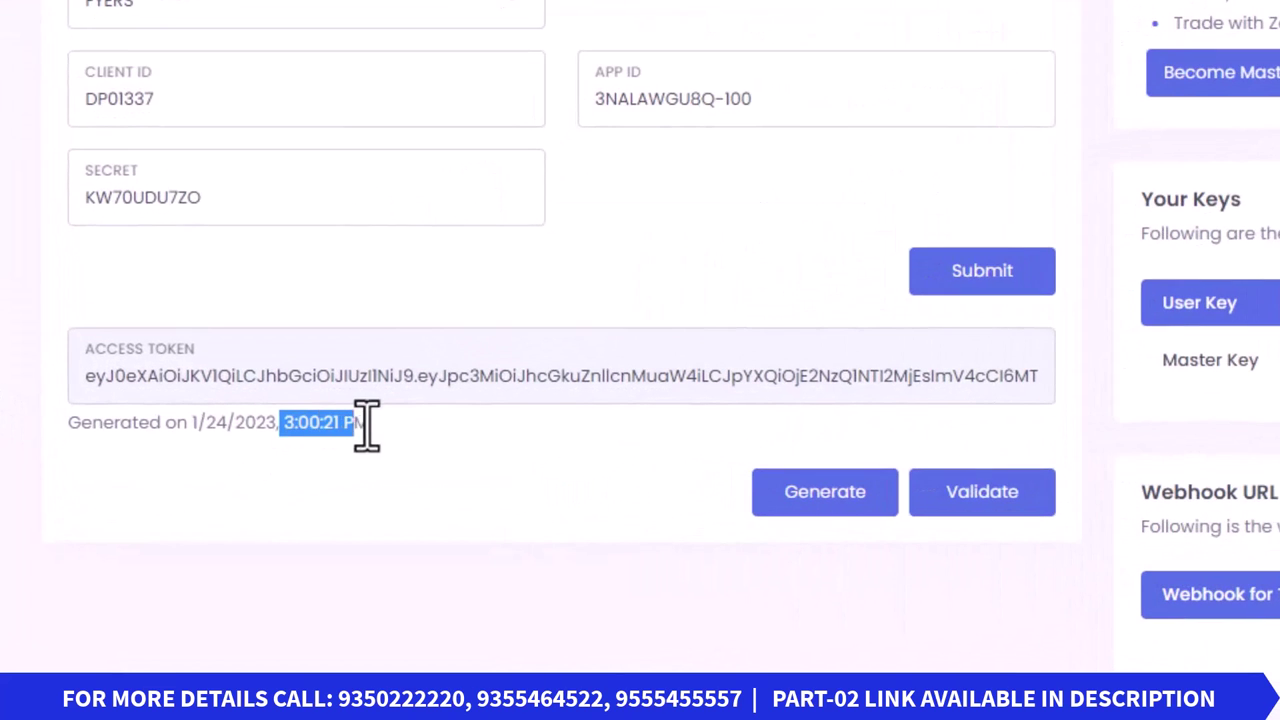
left_click_drag(366, 425, 371, 443)
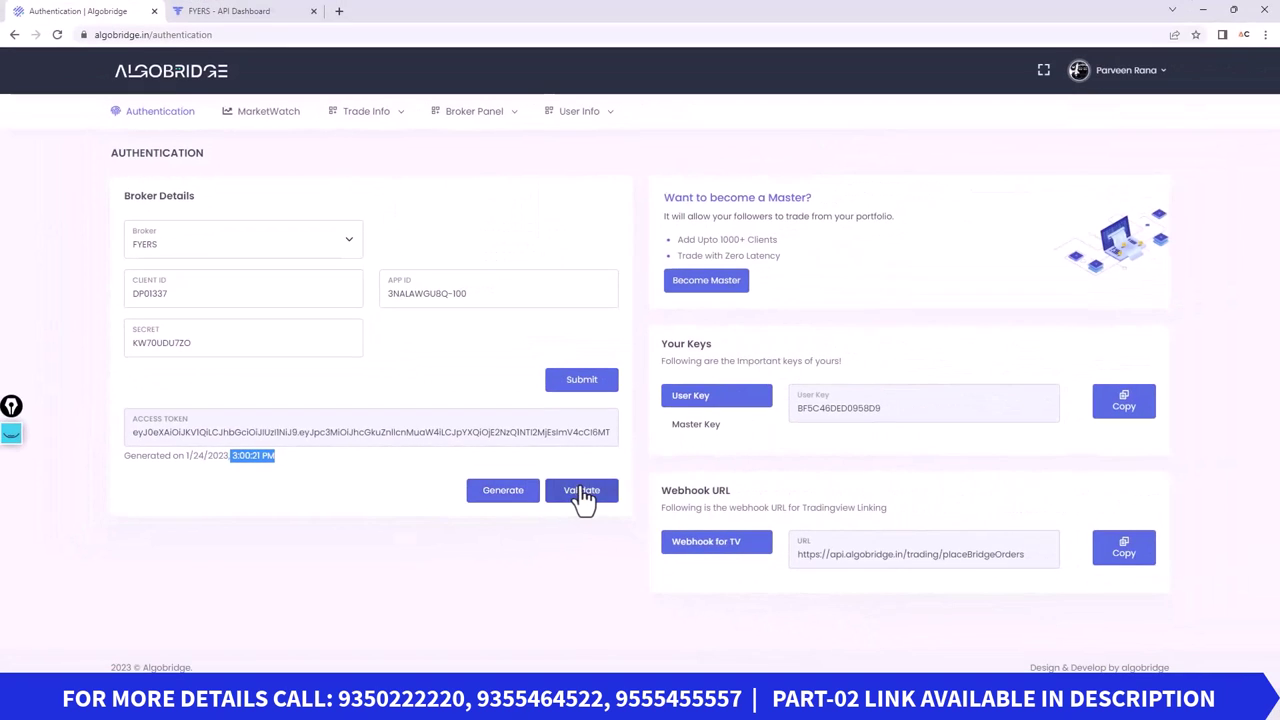
left_click(581, 493)
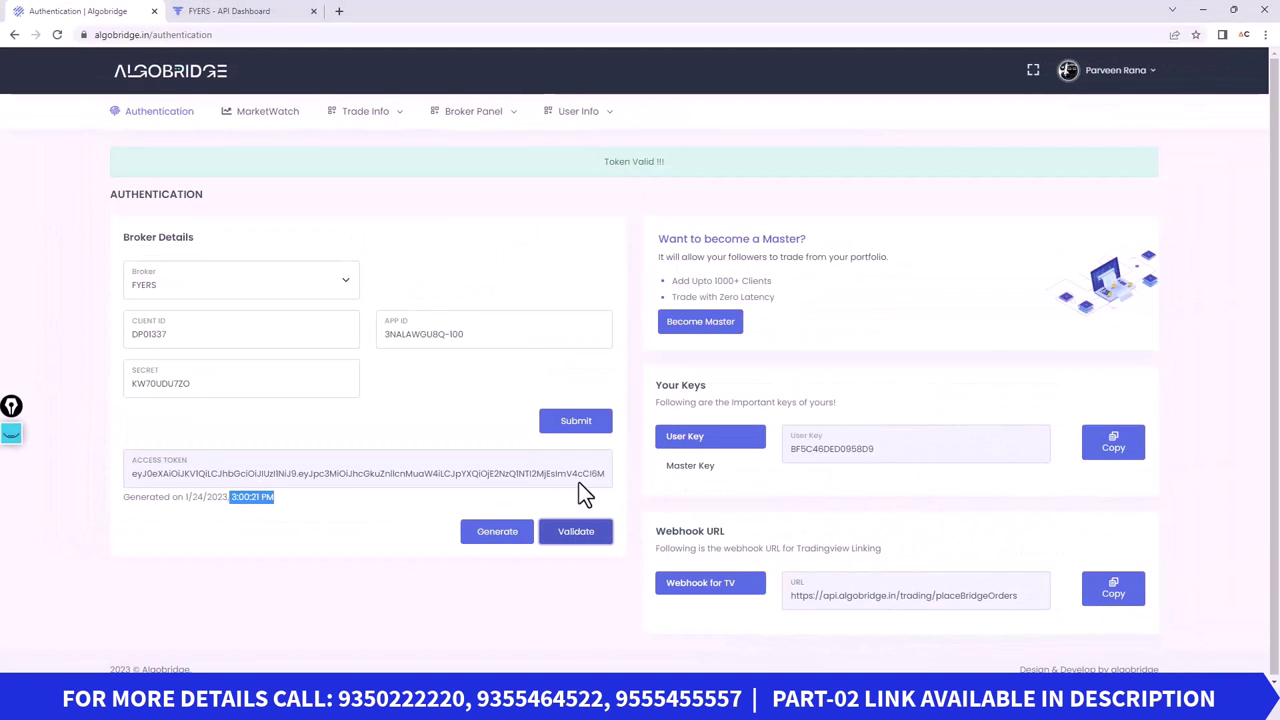
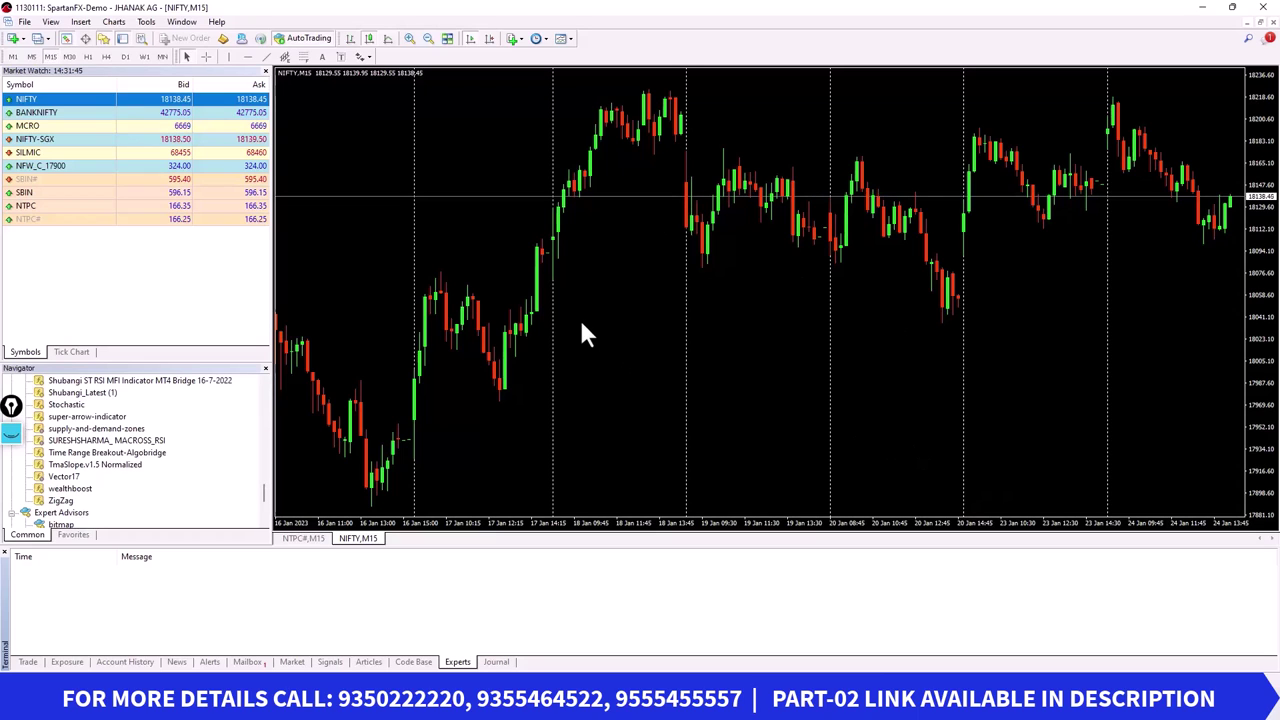
Step: Expand the ALGOBRIDGE folder in Navigator and load Algobridge MT4 Bridge onto the chart
left_click_drag(224, 360, 230, 310)
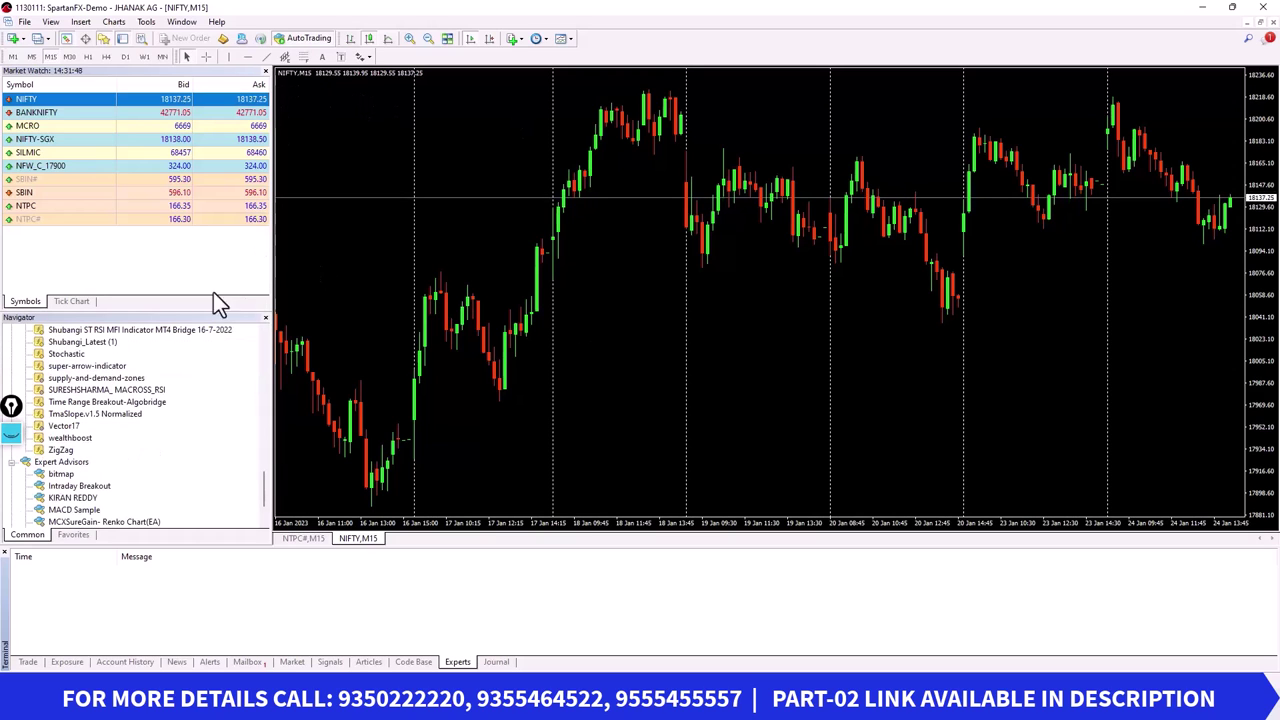
scroll(118, 395, "up", 10)
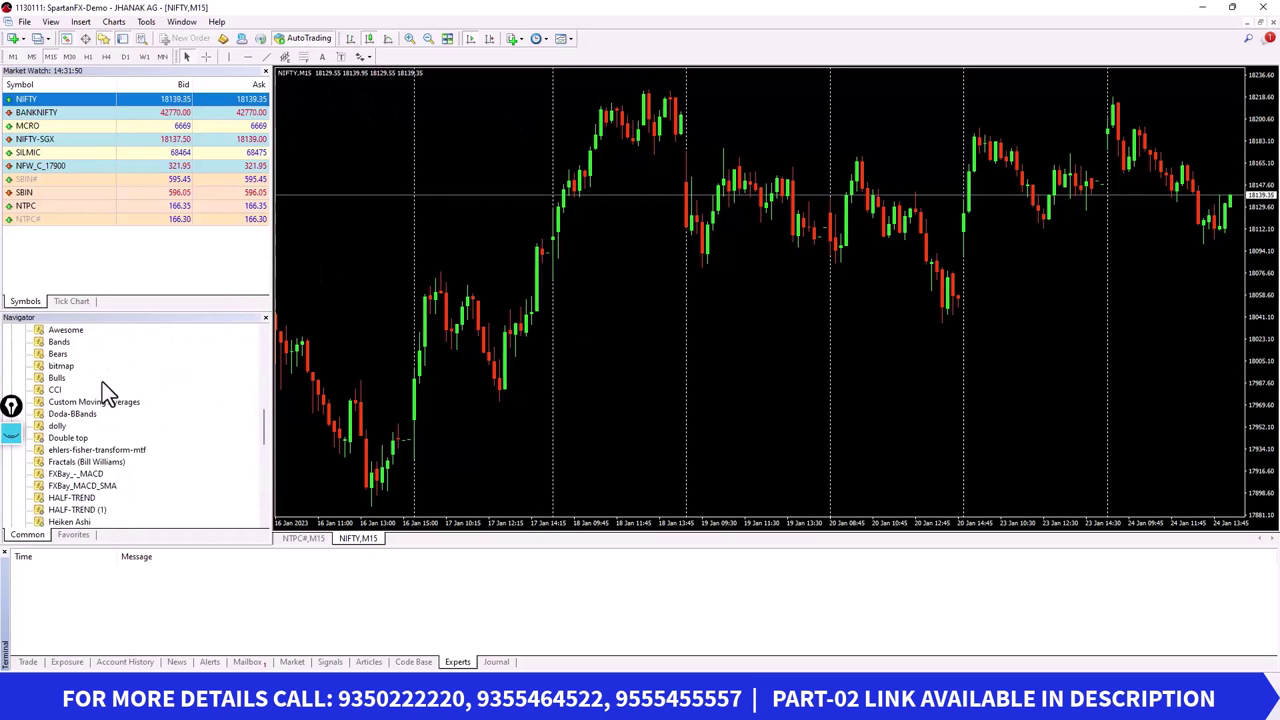
scroll(102, 382, "up", 5)
scroll(102, 382, "up", 3)
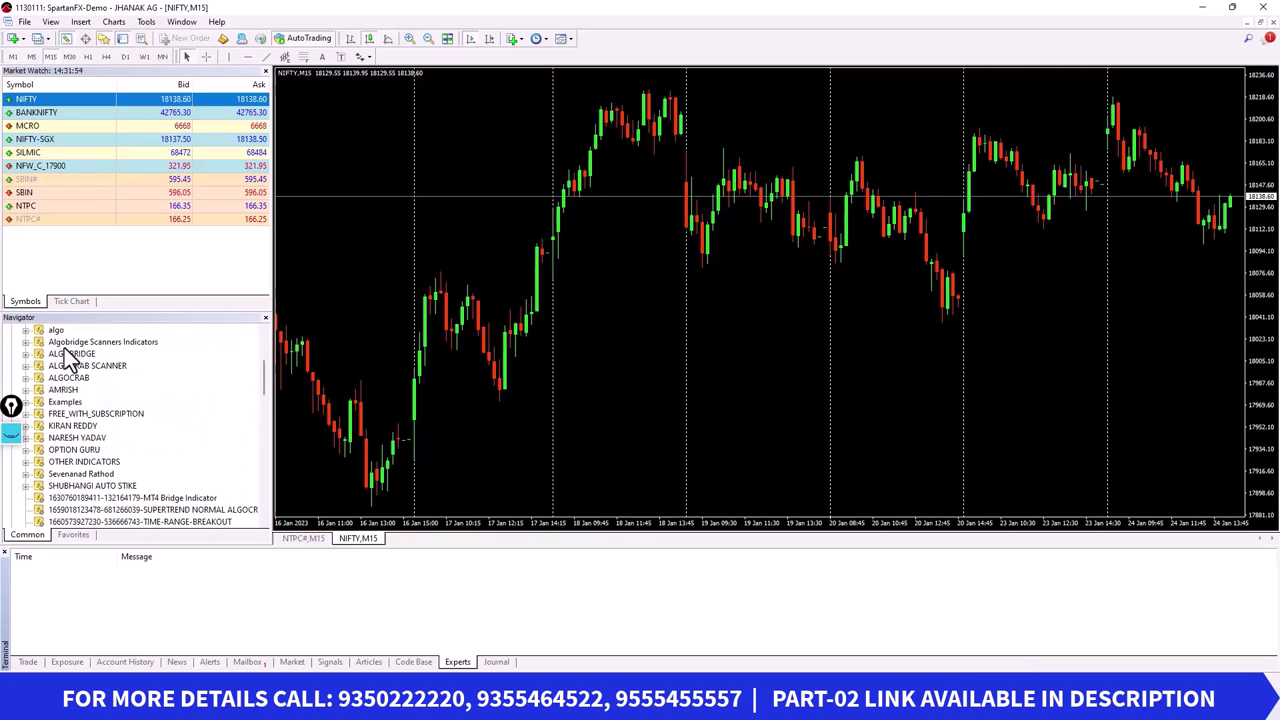
double_click(68, 355)
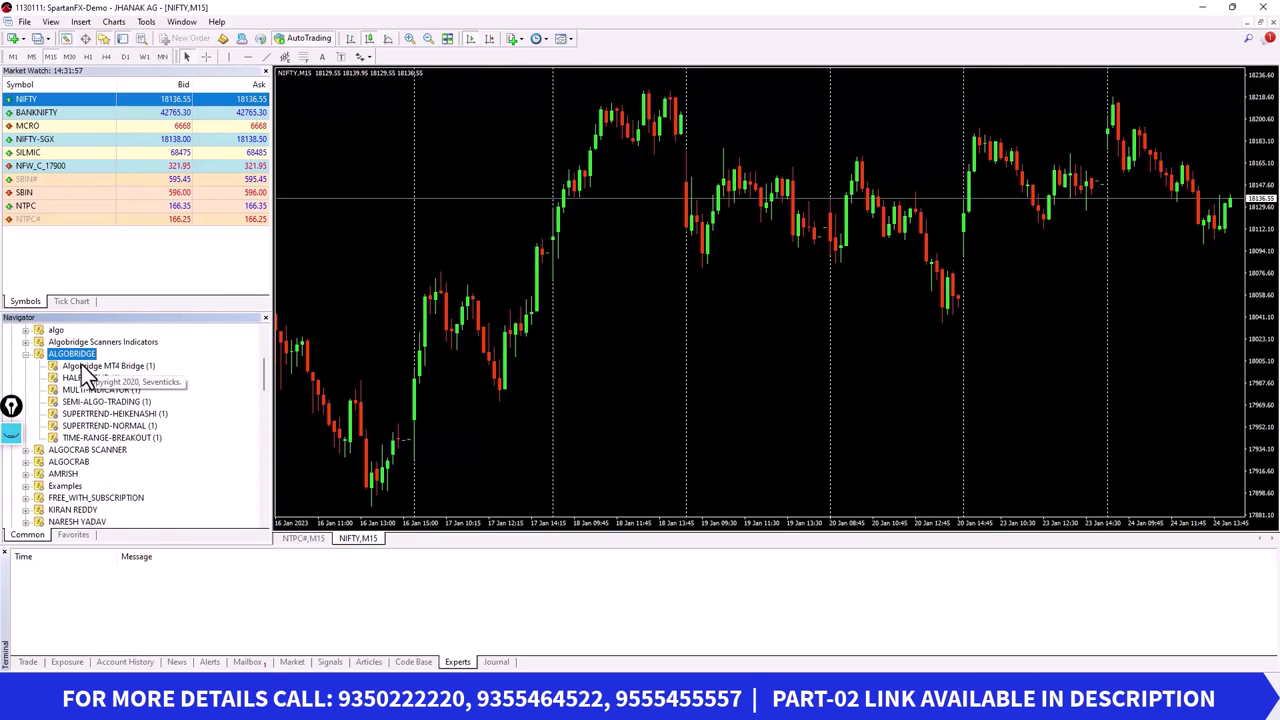
double_click(90, 366)
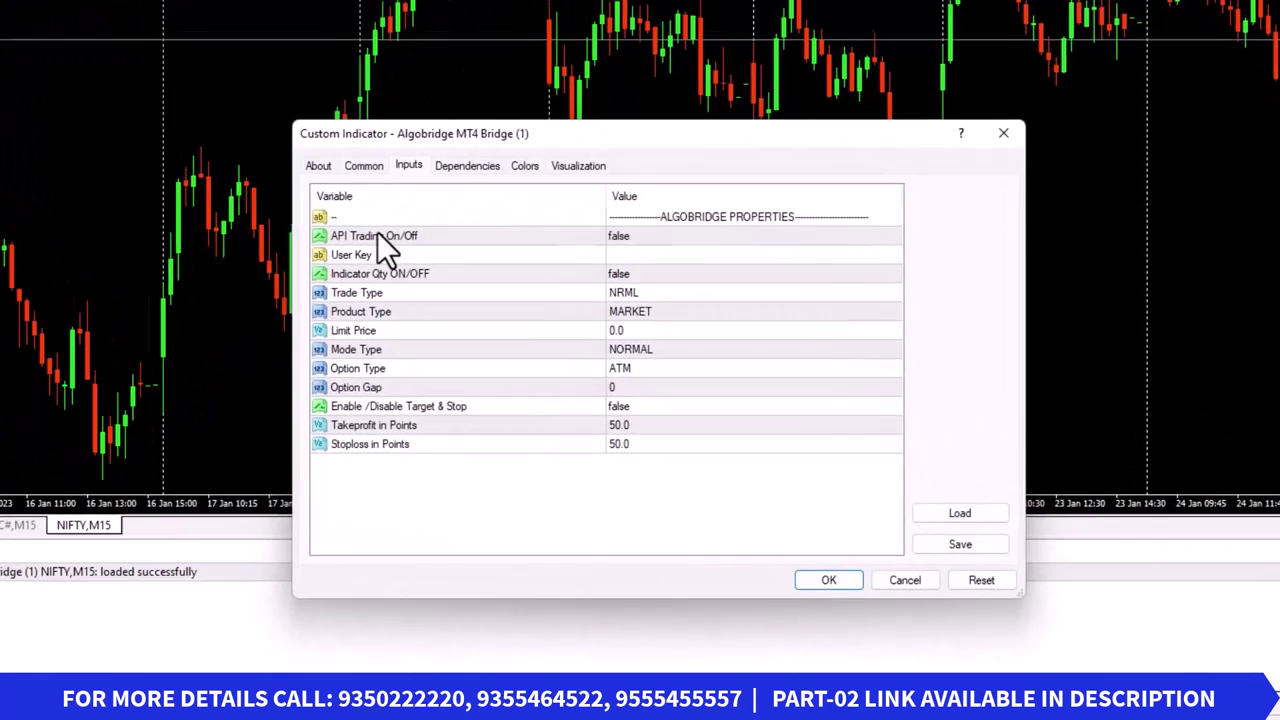
Step: Set API Trading On/Off to true and begin editing the User Key value
left_click(565, 334)
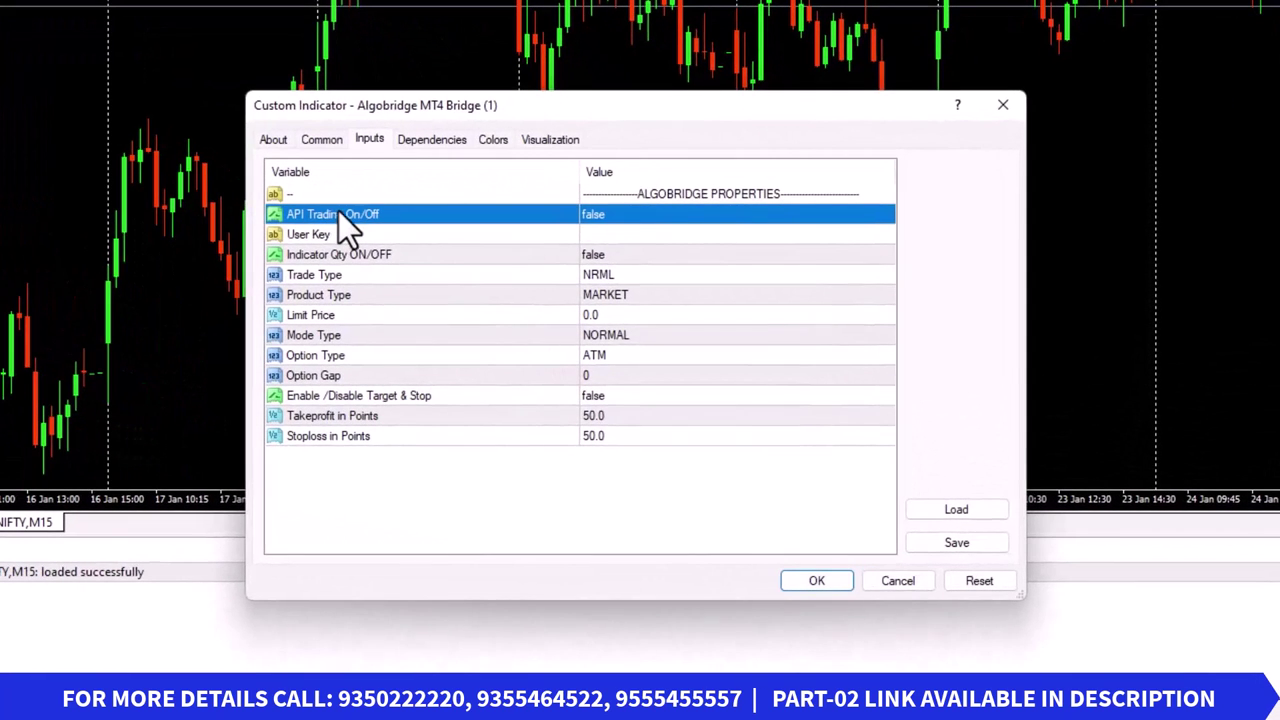
left_click_drag(556, 106, 573, 0)
left_click(613, 40)
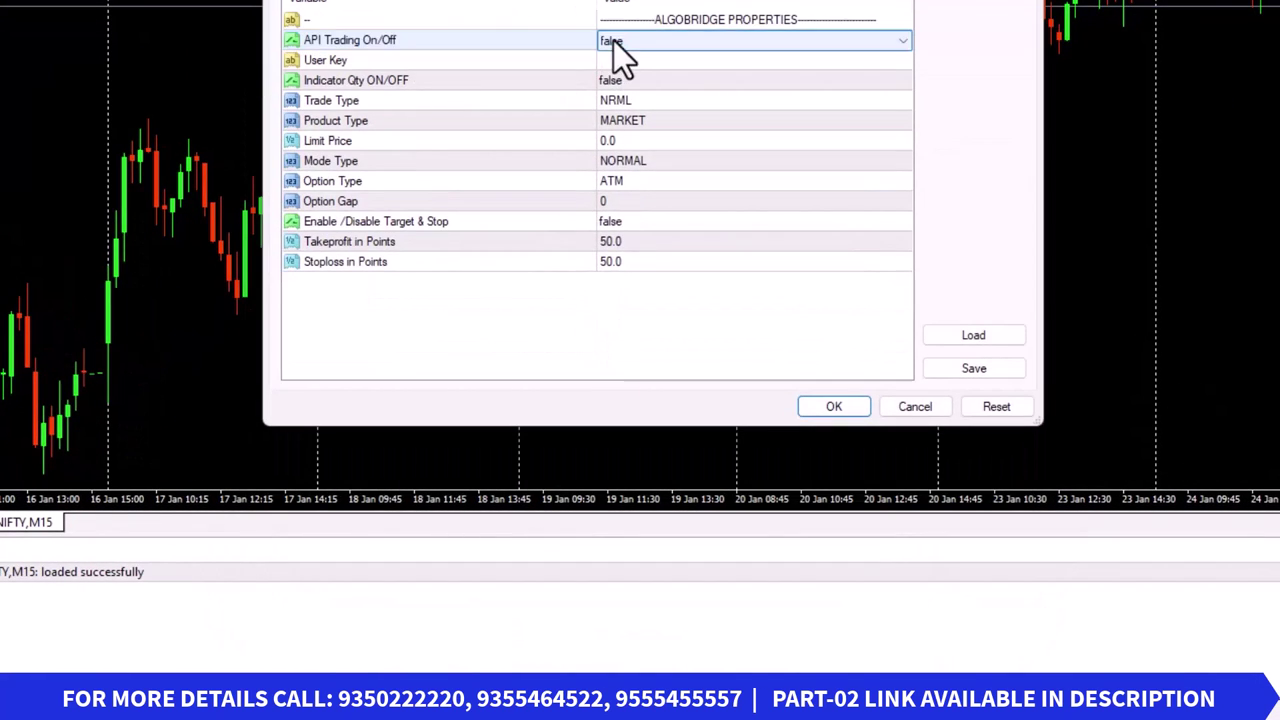
left_click(613, 40)
left_click(609, 74)
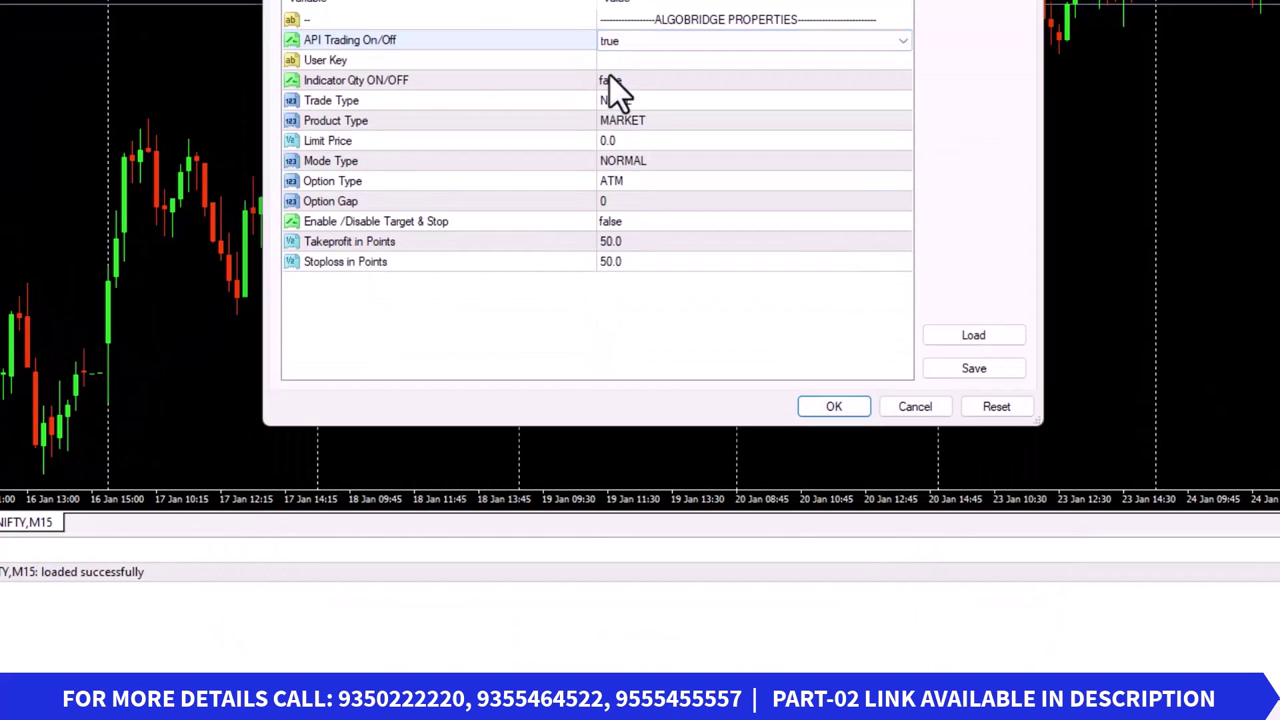
left_click(611, 62)
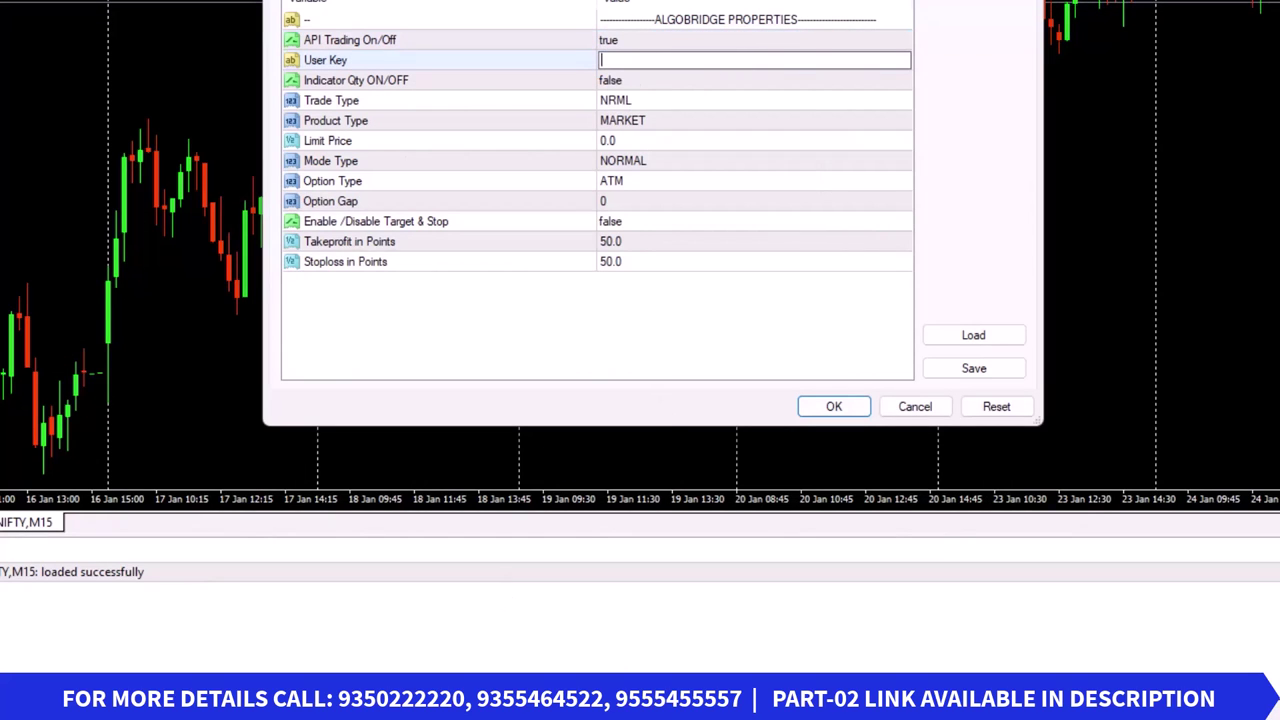
mouse_move(530, 710)
left_click(530, 600)
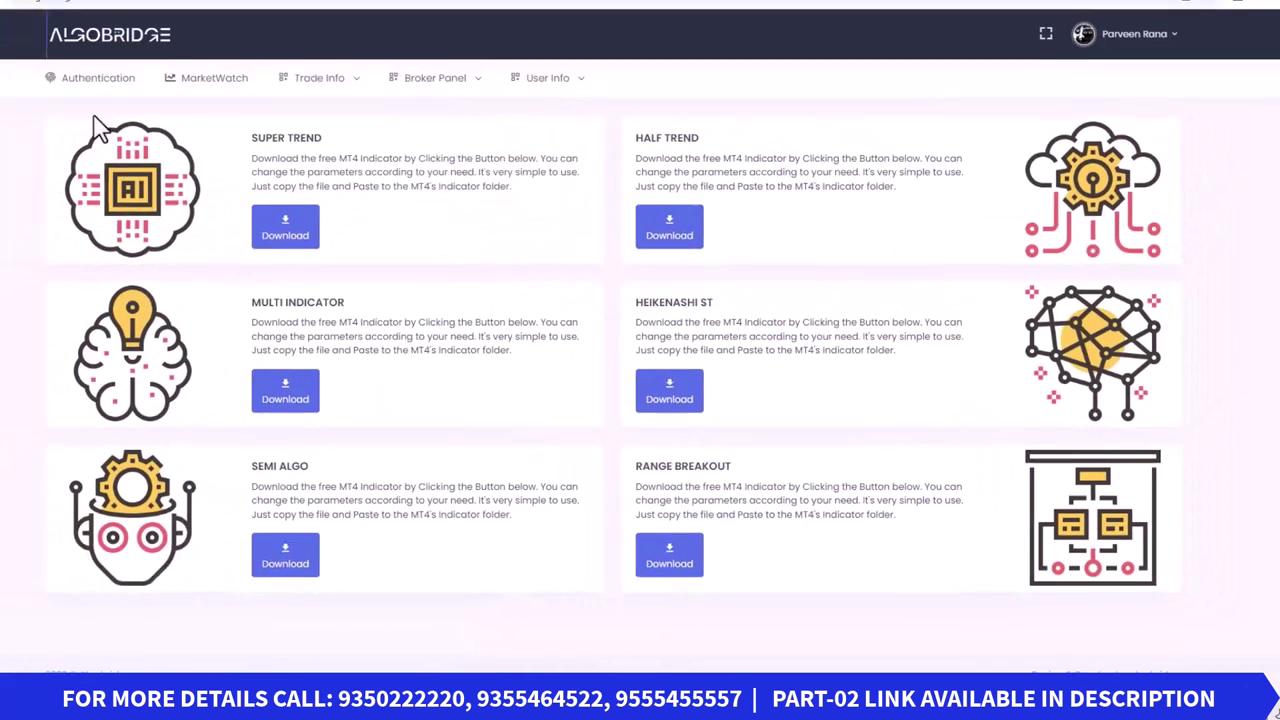
Step: Copy the User Key from the Authentication page's Your Keys section, then return to MT4
left_click(165, 114)
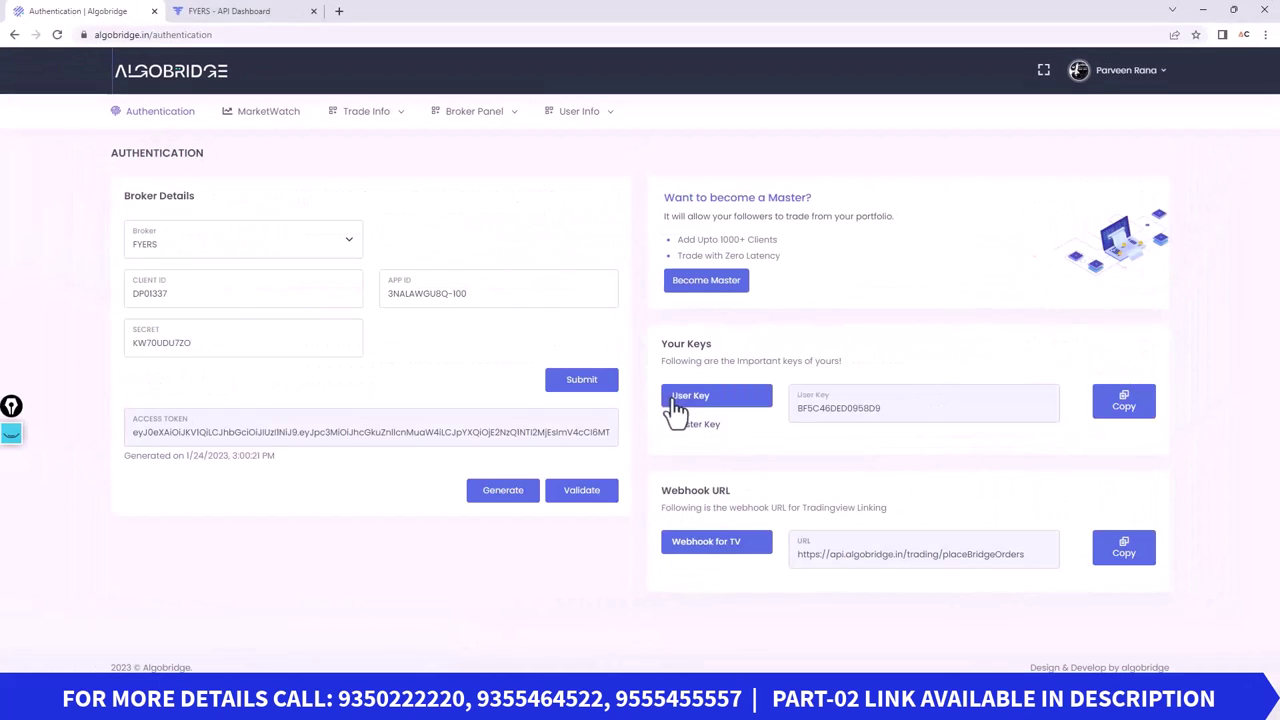
left_click_drag(788, 322, 650, 322)
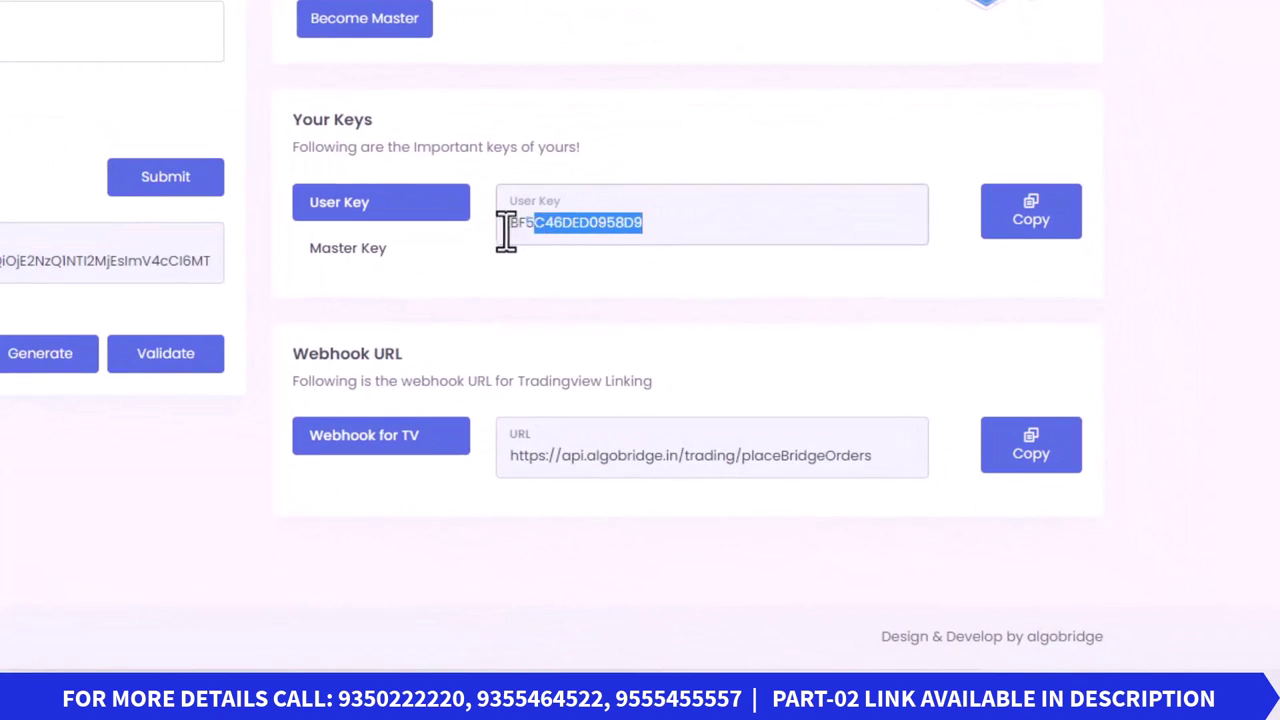
left_click(1030, 228)
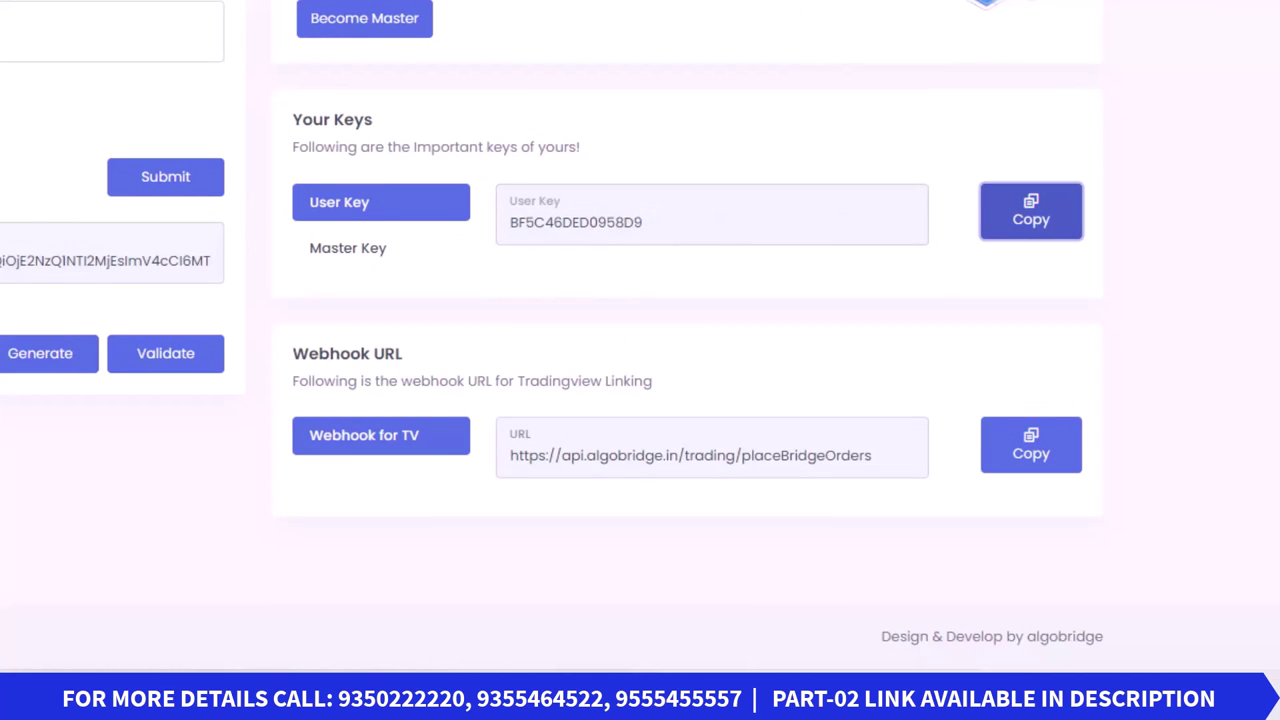
left_click(382, 252)
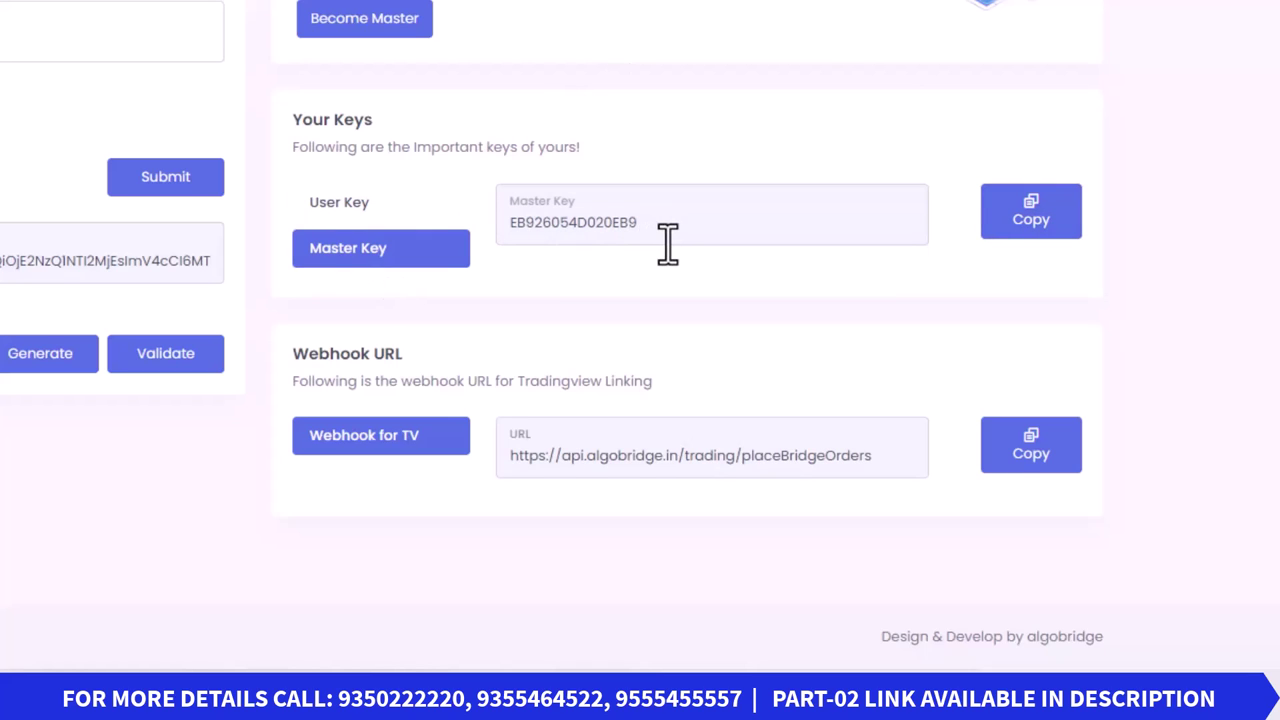
left_click(365, 205)
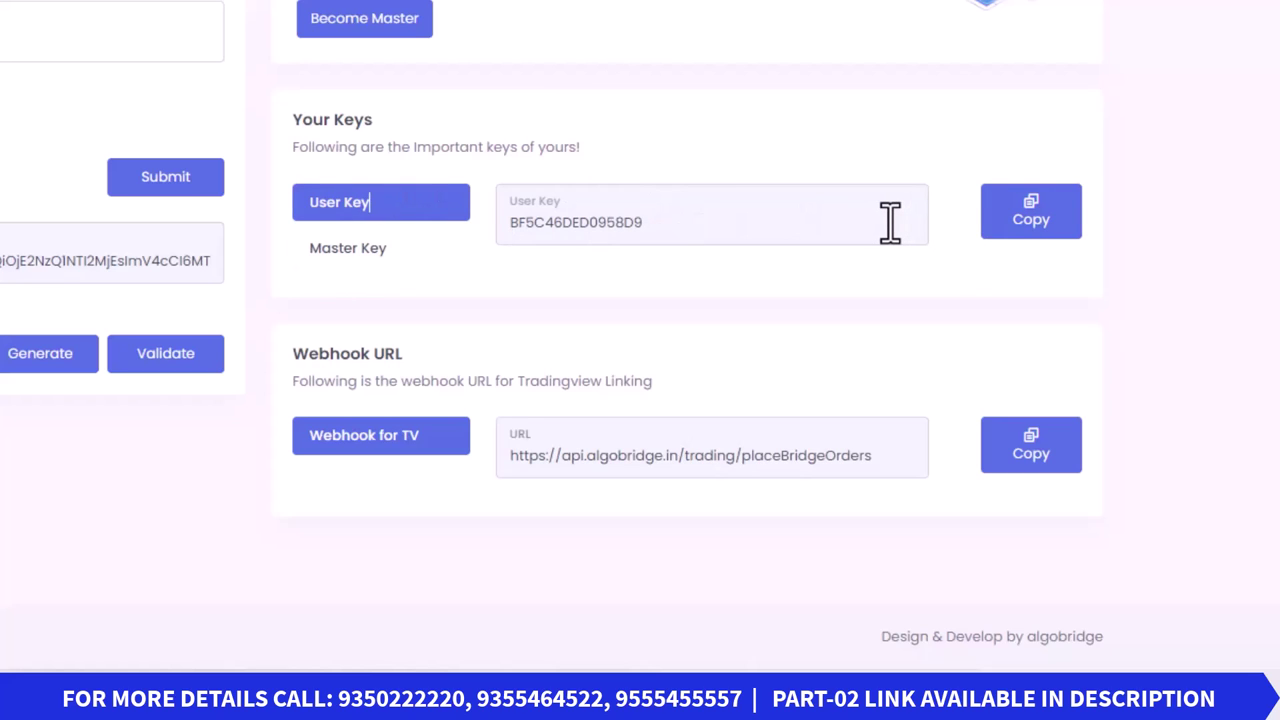
left_click(1018, 228)
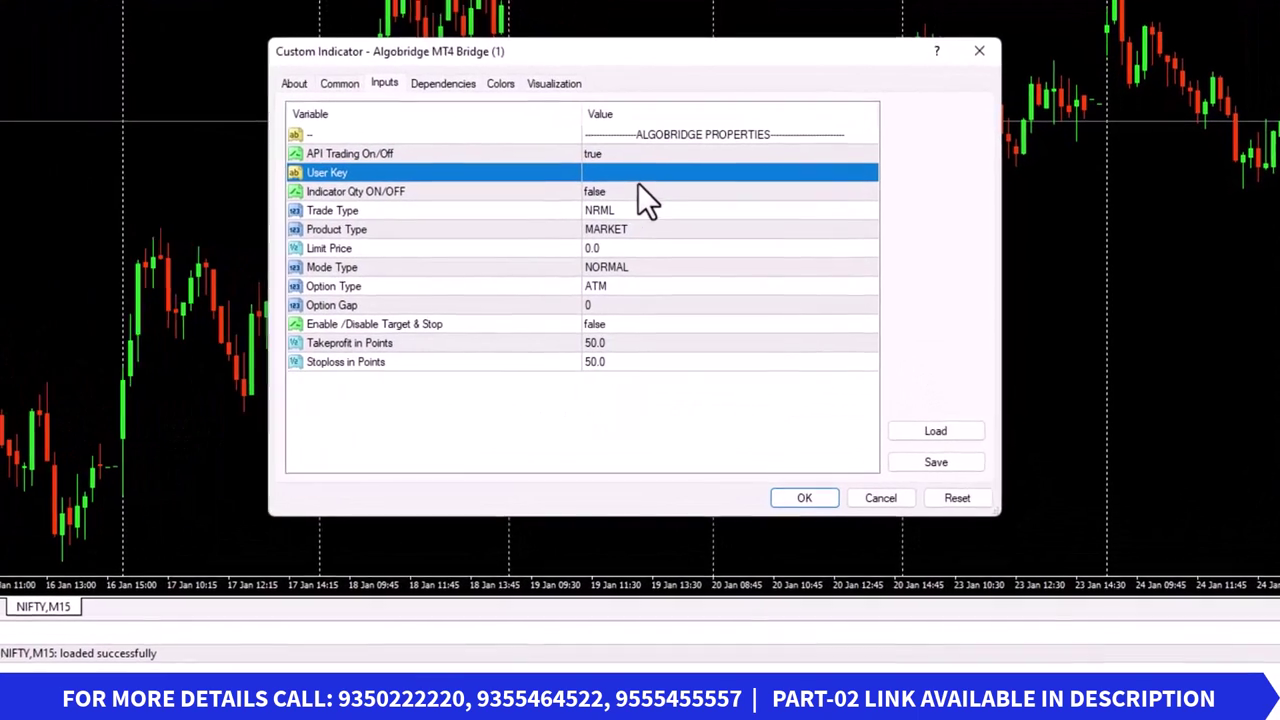
left_click(637, 178)
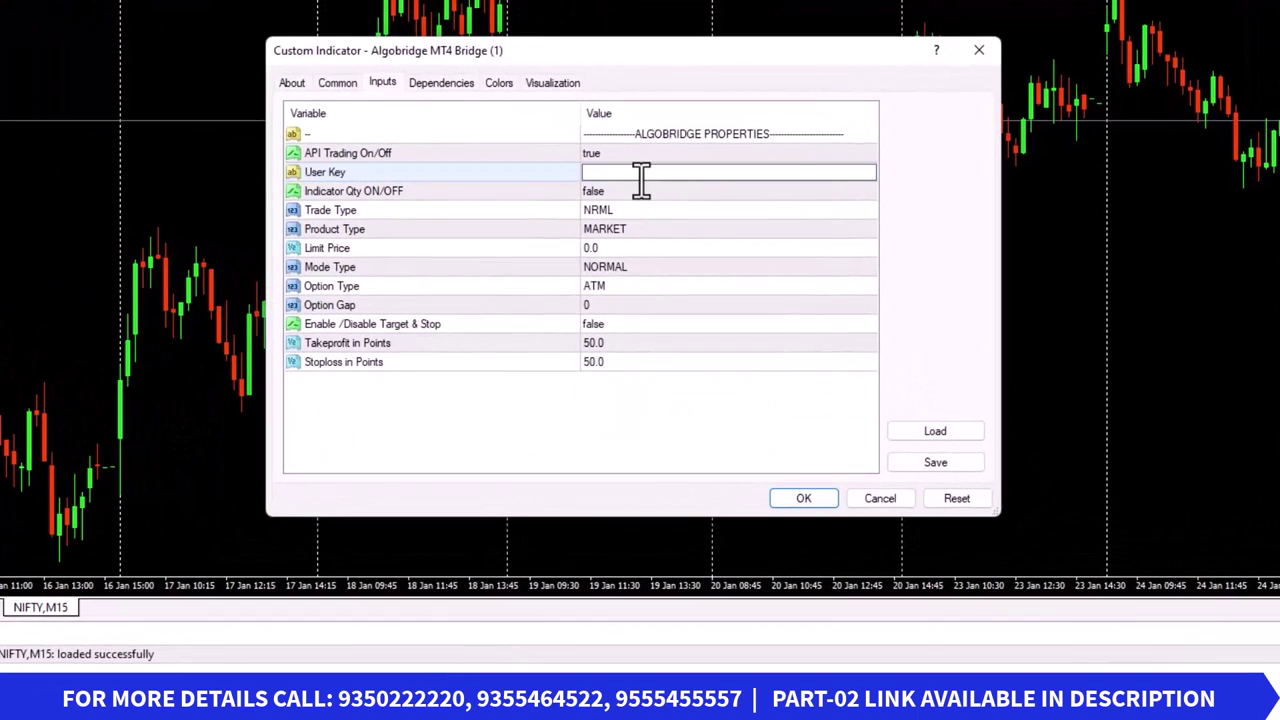
Step: Paste the User Key, set Trade Type to MIS and keep Product Type MARKET
key("ctrl+v")
left_click(645, 191)
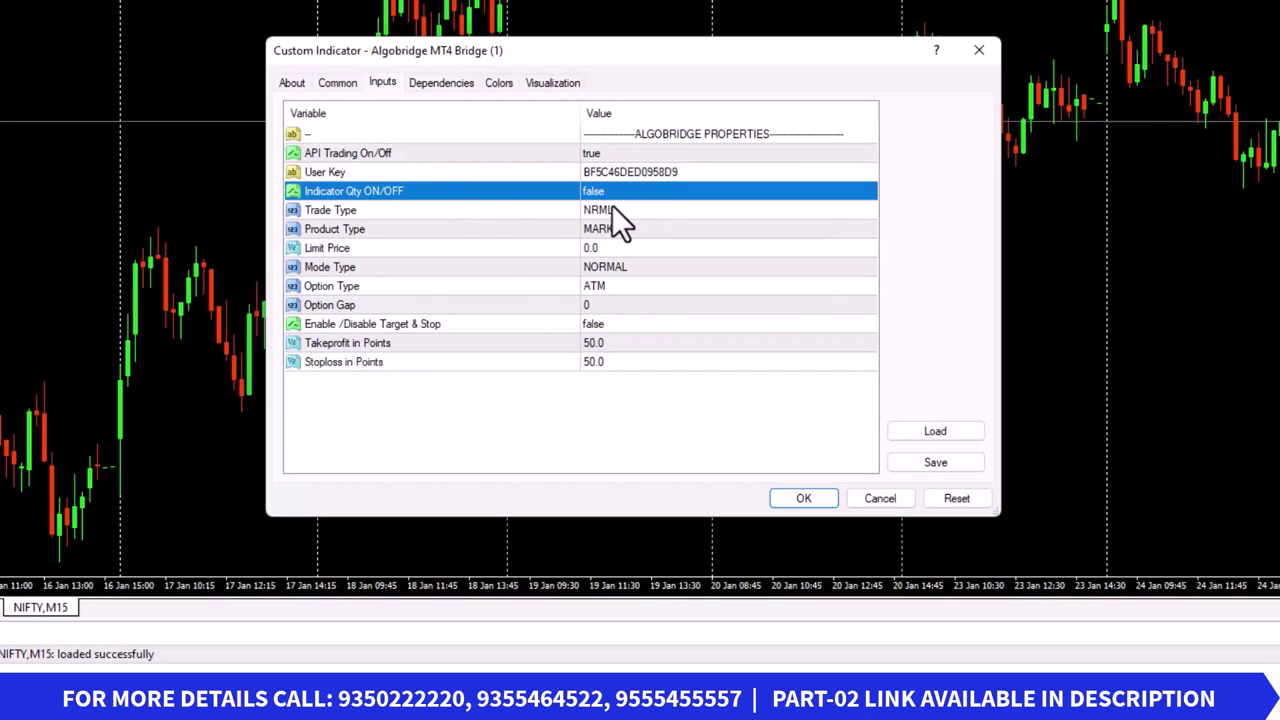
left_click(612, 210)
left_click(613, 208)
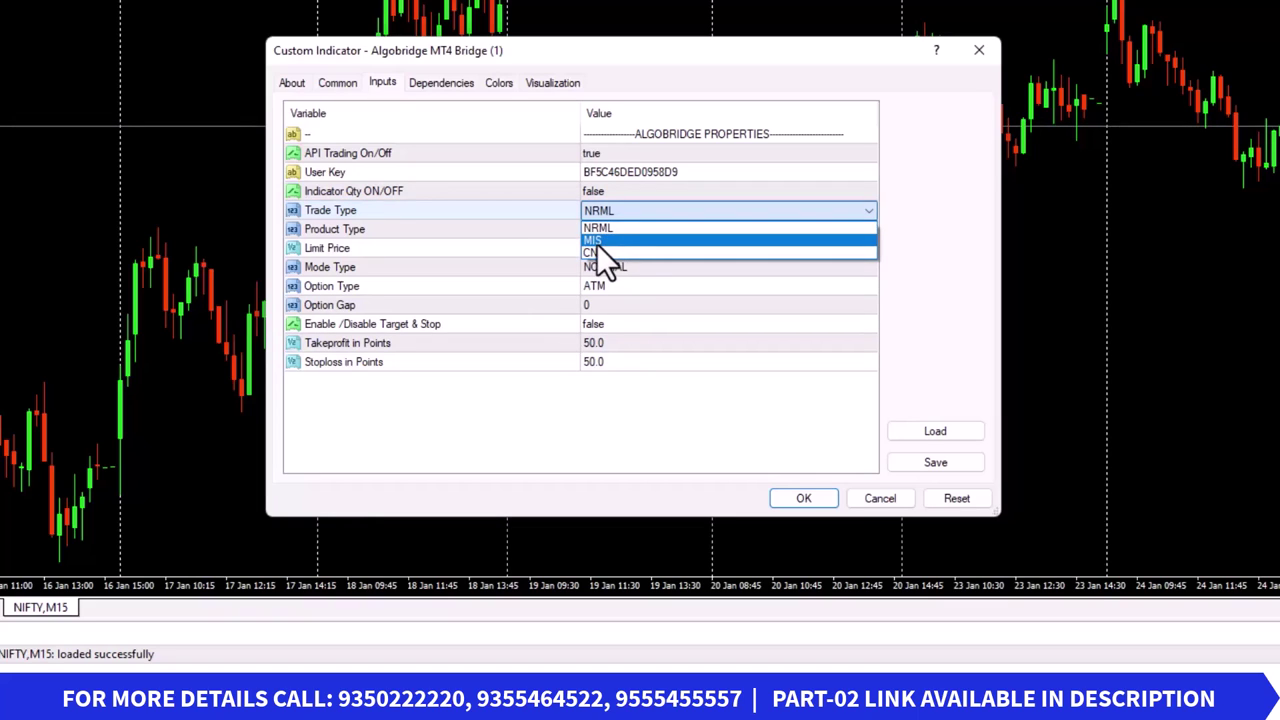
left_click(598, 242)
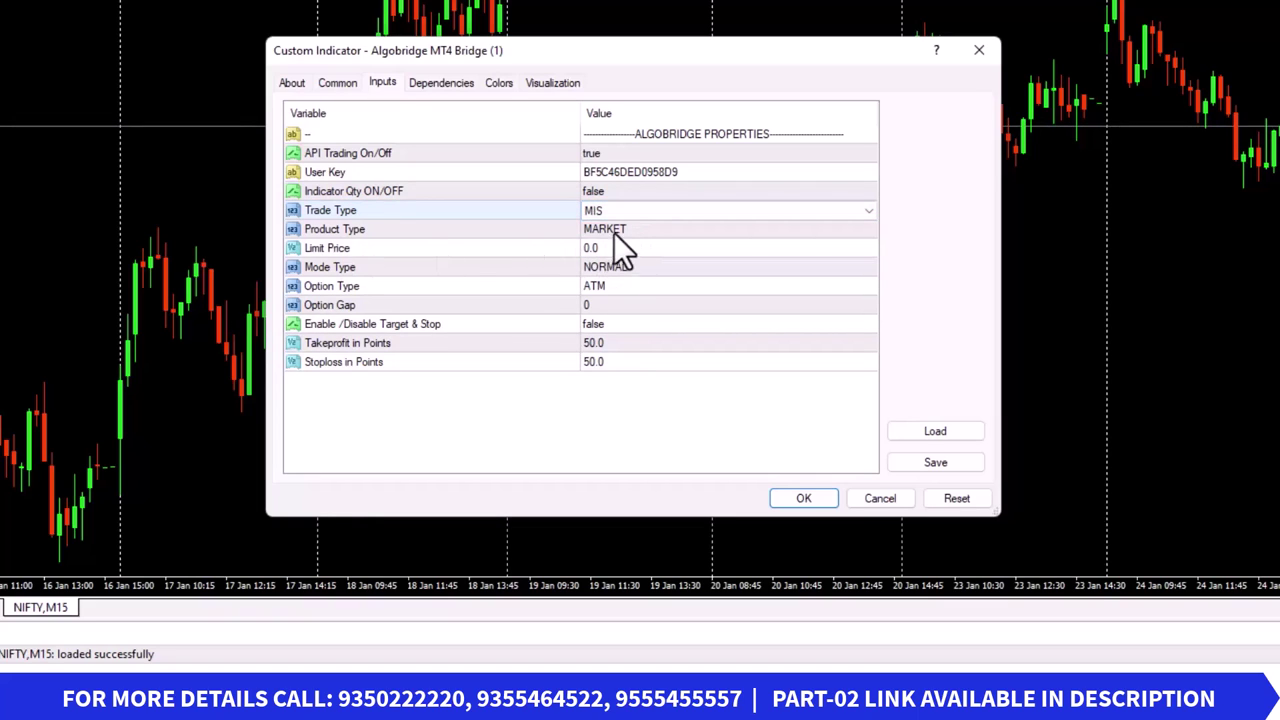
left_click(617, 229)
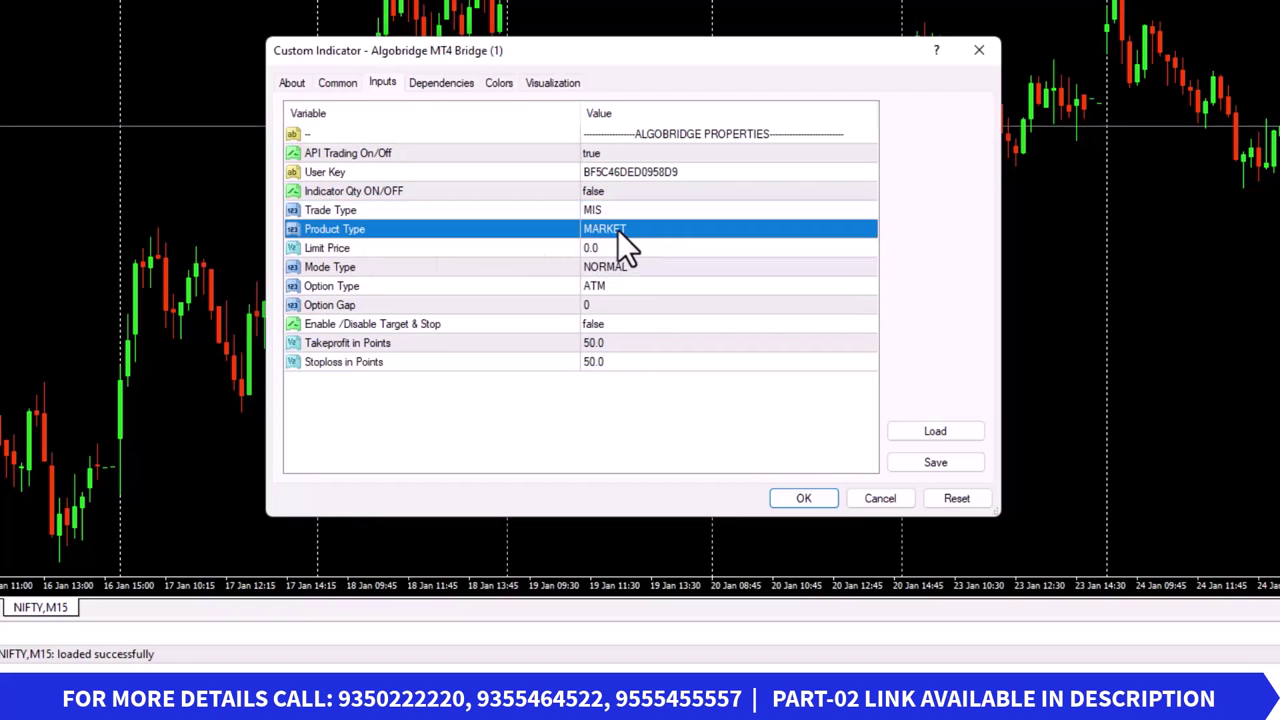
left_click(617, 229)
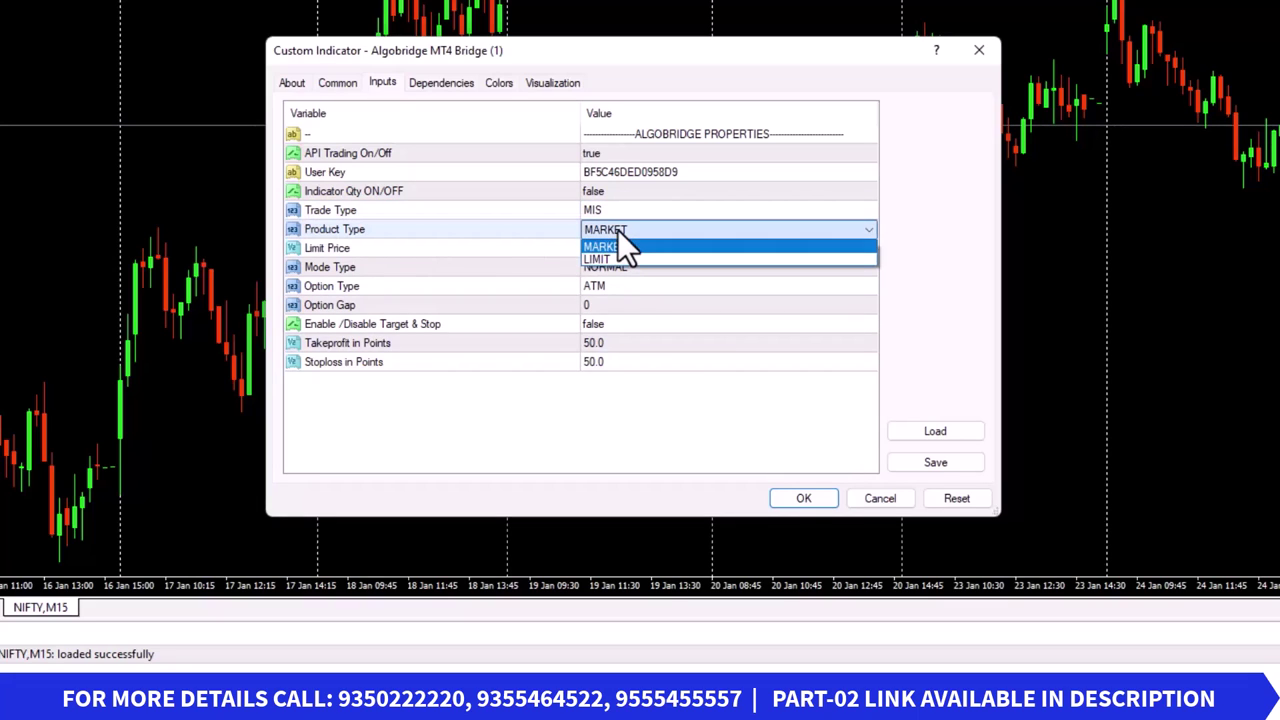
left_click(617, 229)
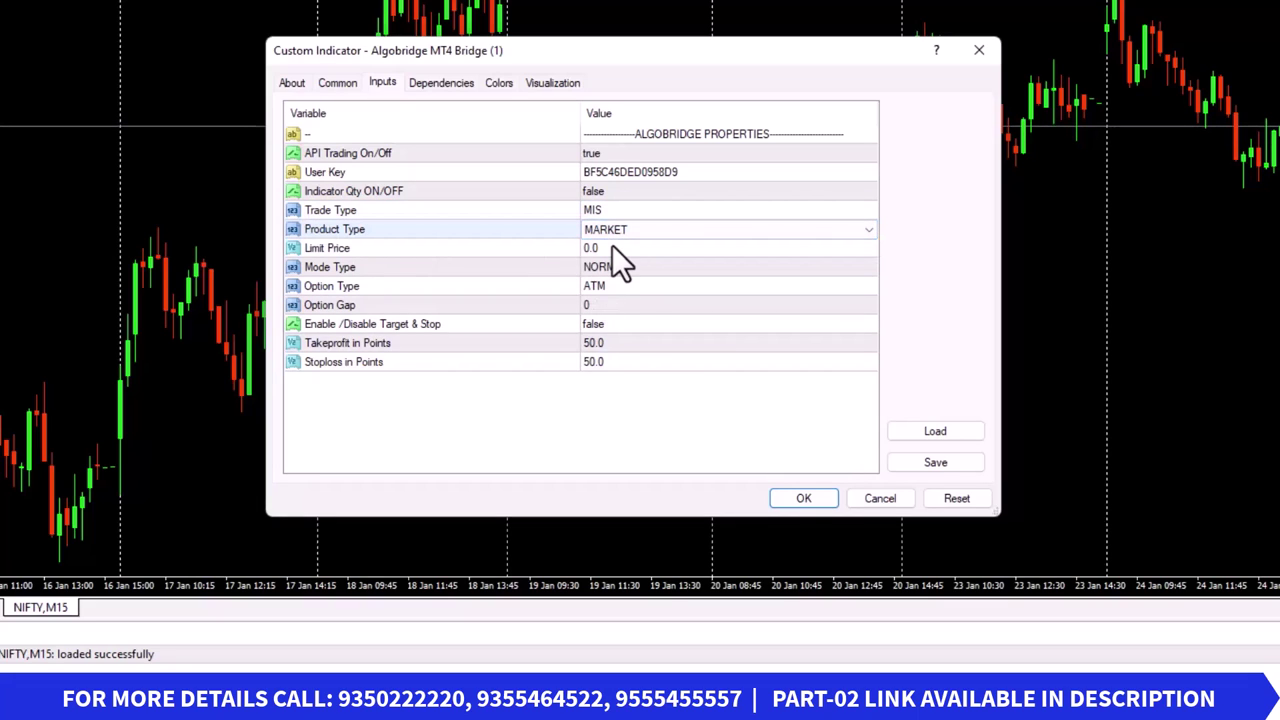
Step: Set Mode Type to OPTION, keep Option Type ATM and Option Gap 0
left_click(612, 247)
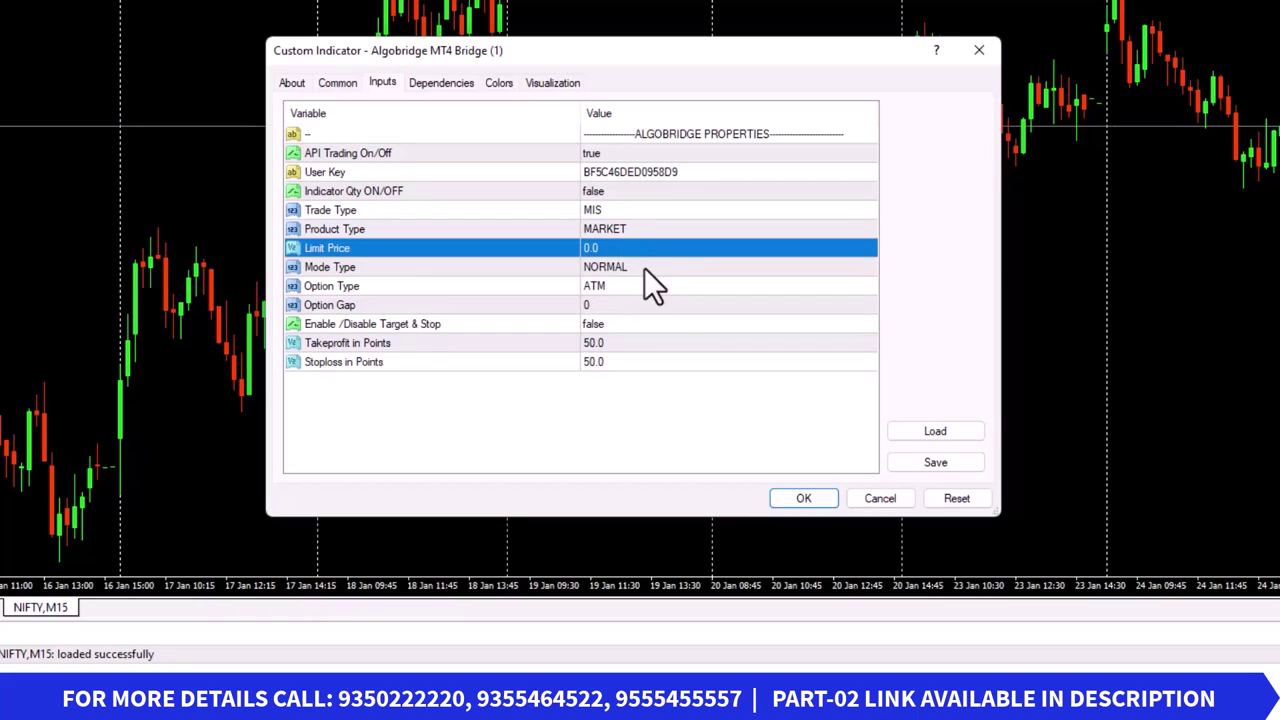
left_click(644, 267)
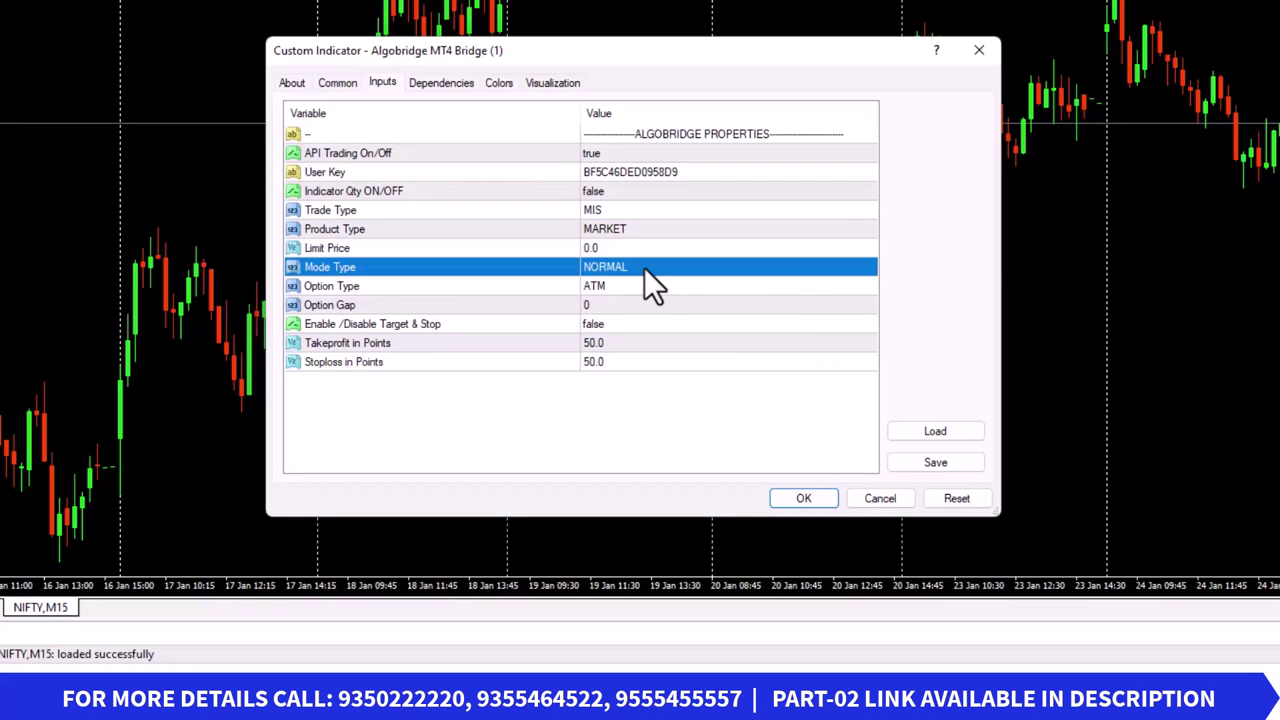
left_click(644, 267)
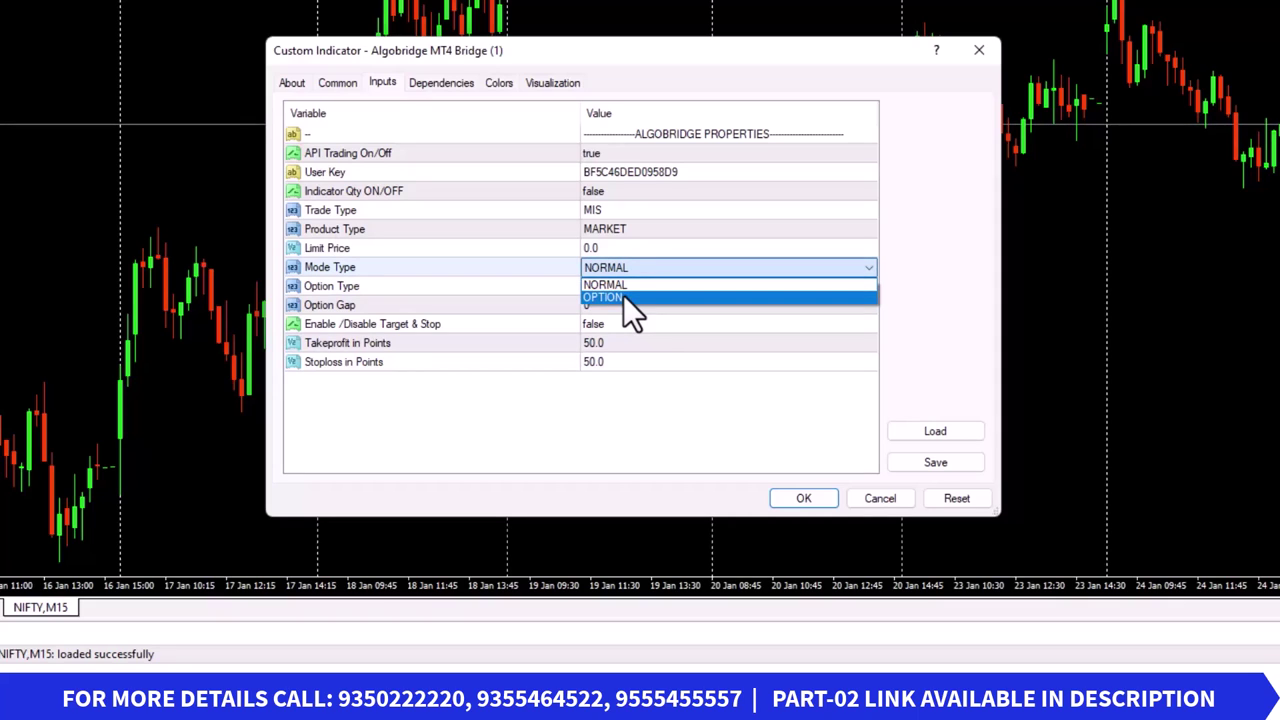
left_click(623, 297)
left_click(619, 285)
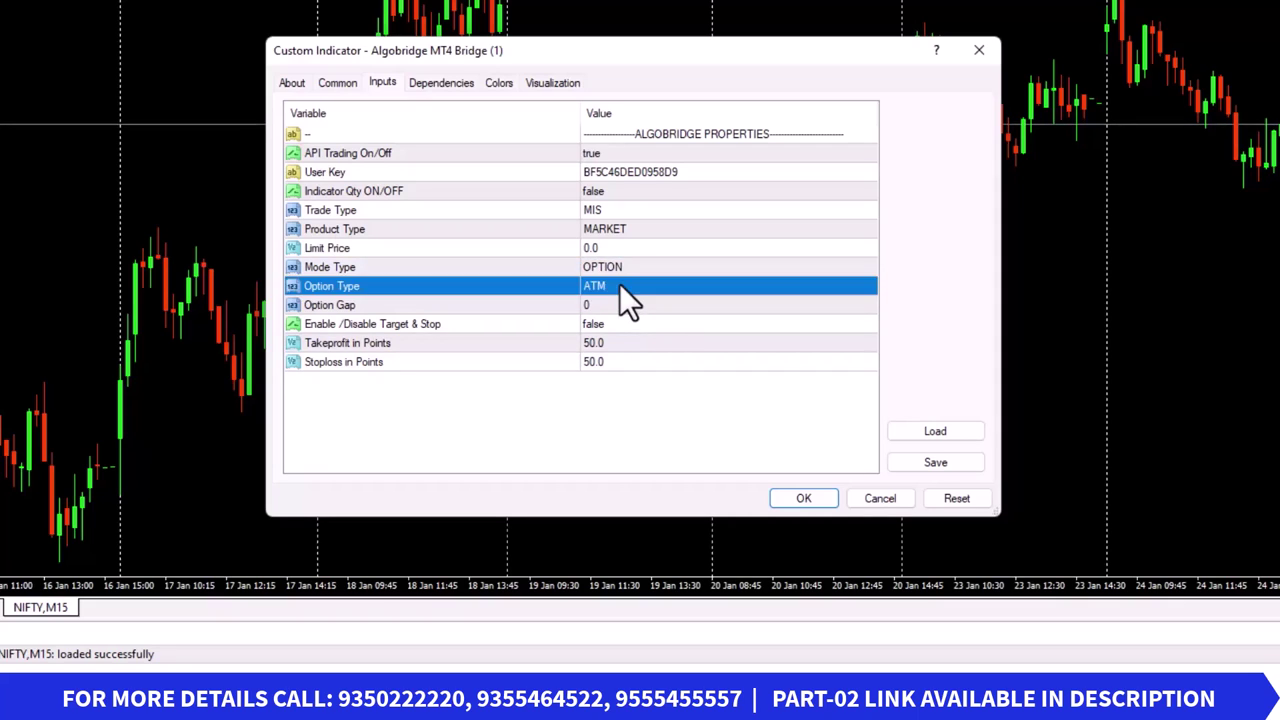
left_click(619, 285)
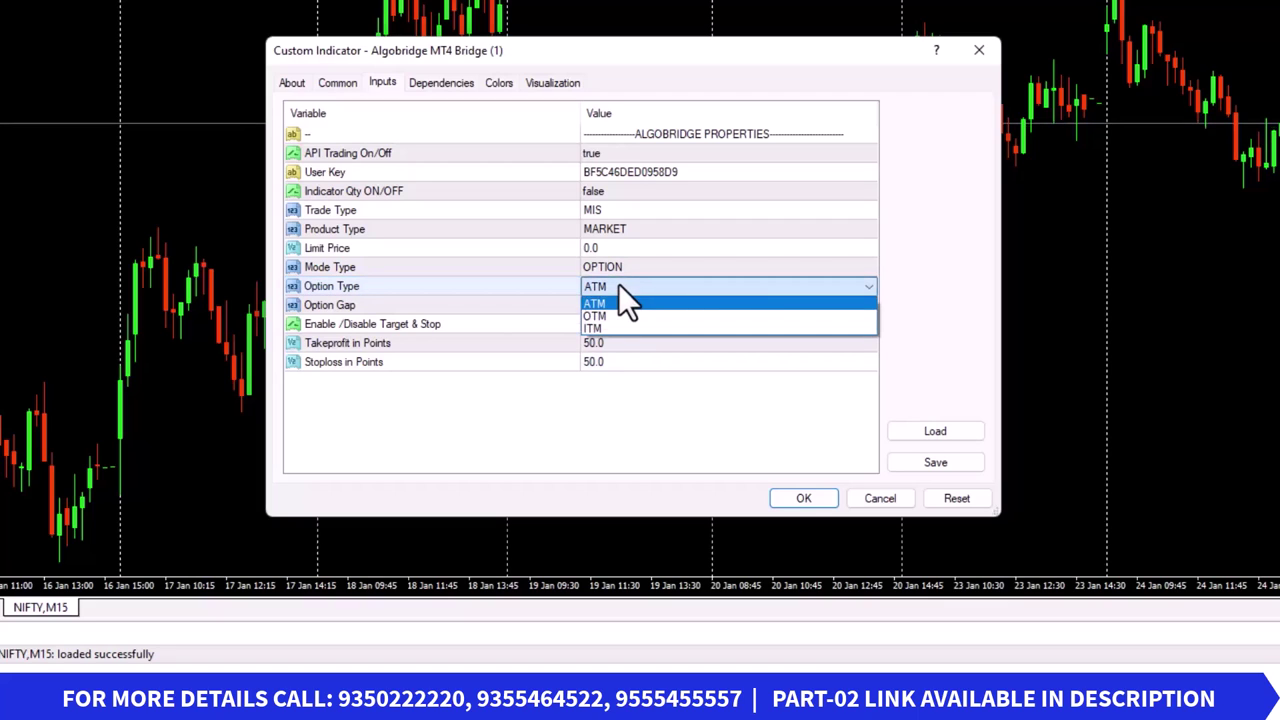
left_click(618, 283)
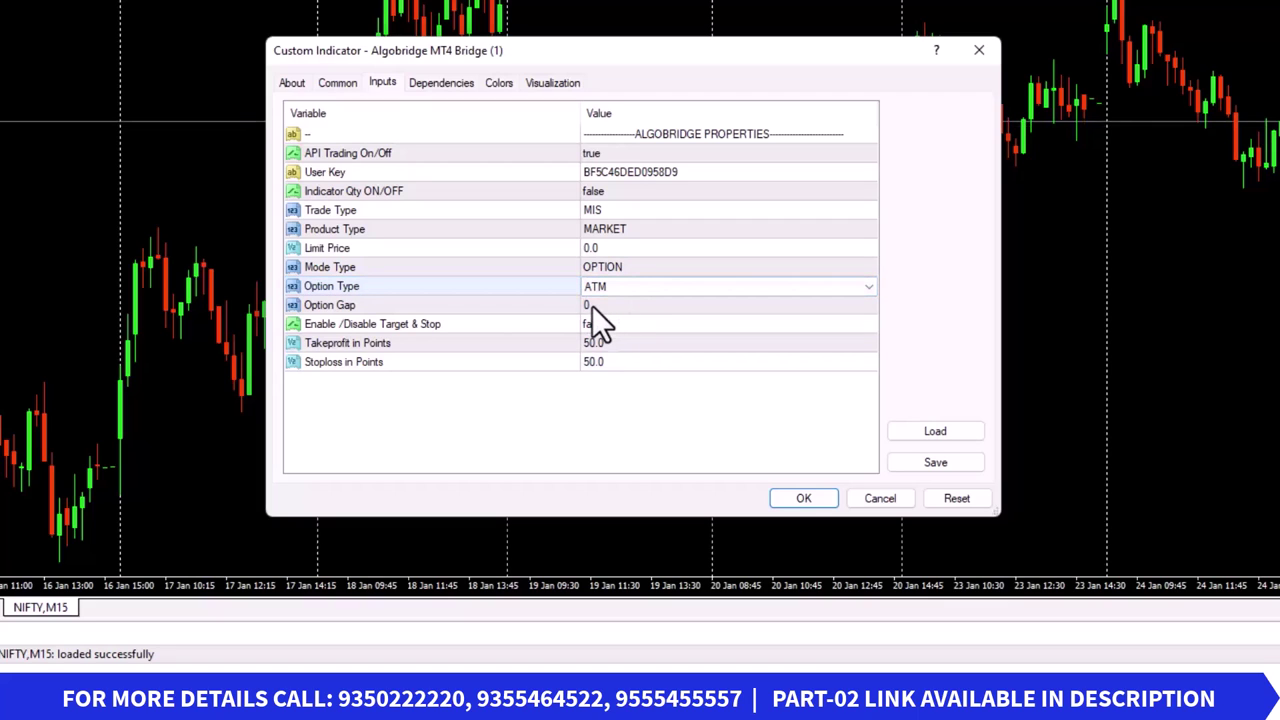
left_click(592, 306)
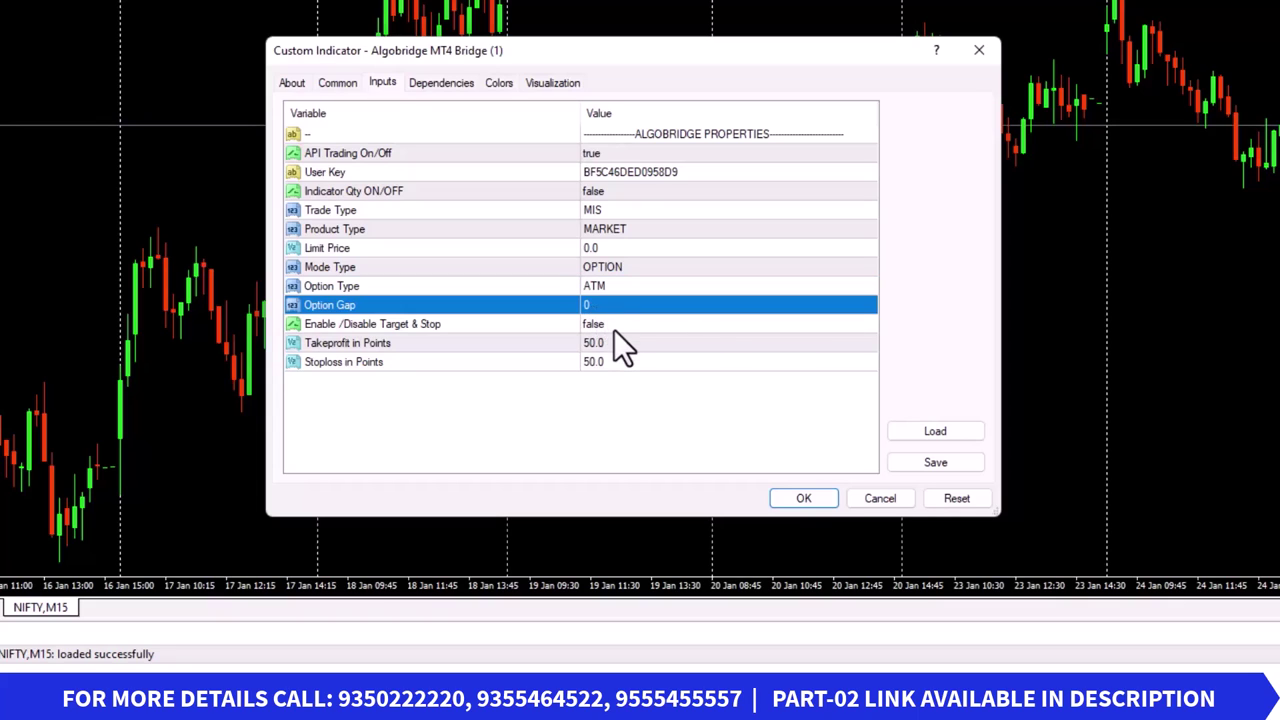
left_click(614, 328)
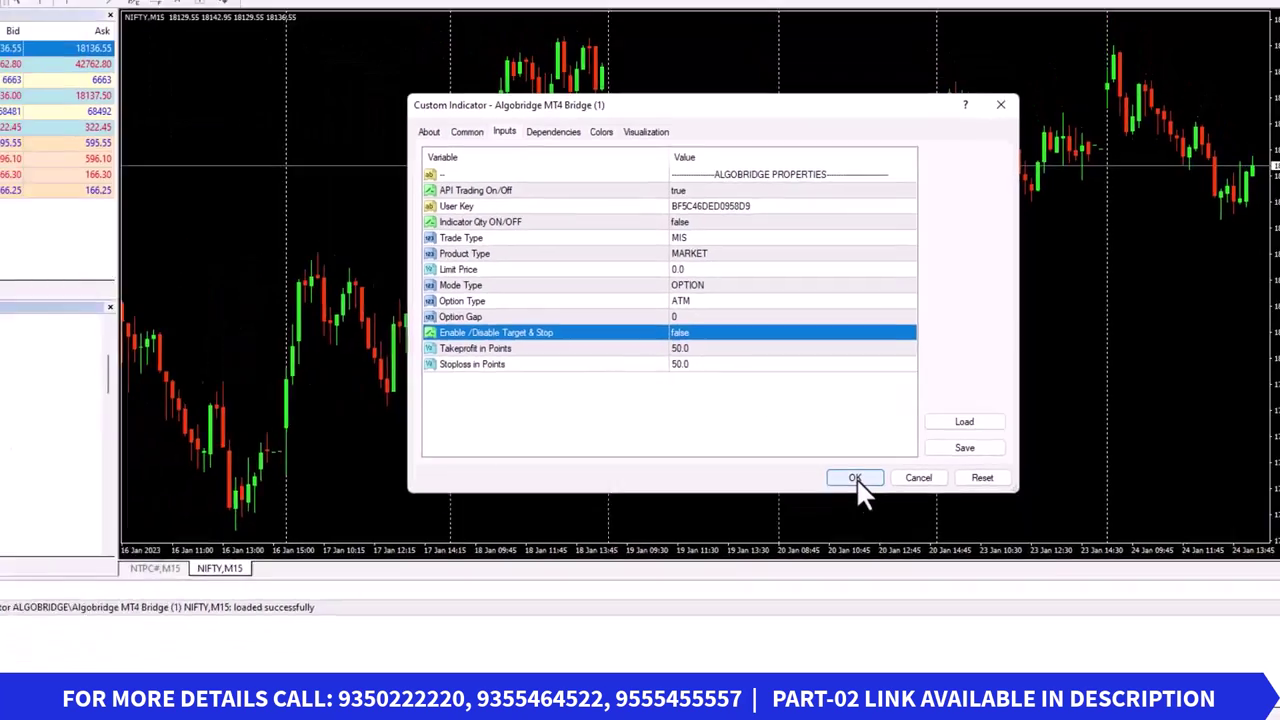
Step: Apply the indicator to the NIFTY chart and change the panel's quantity from 1 to 50
left_click(803, 498)
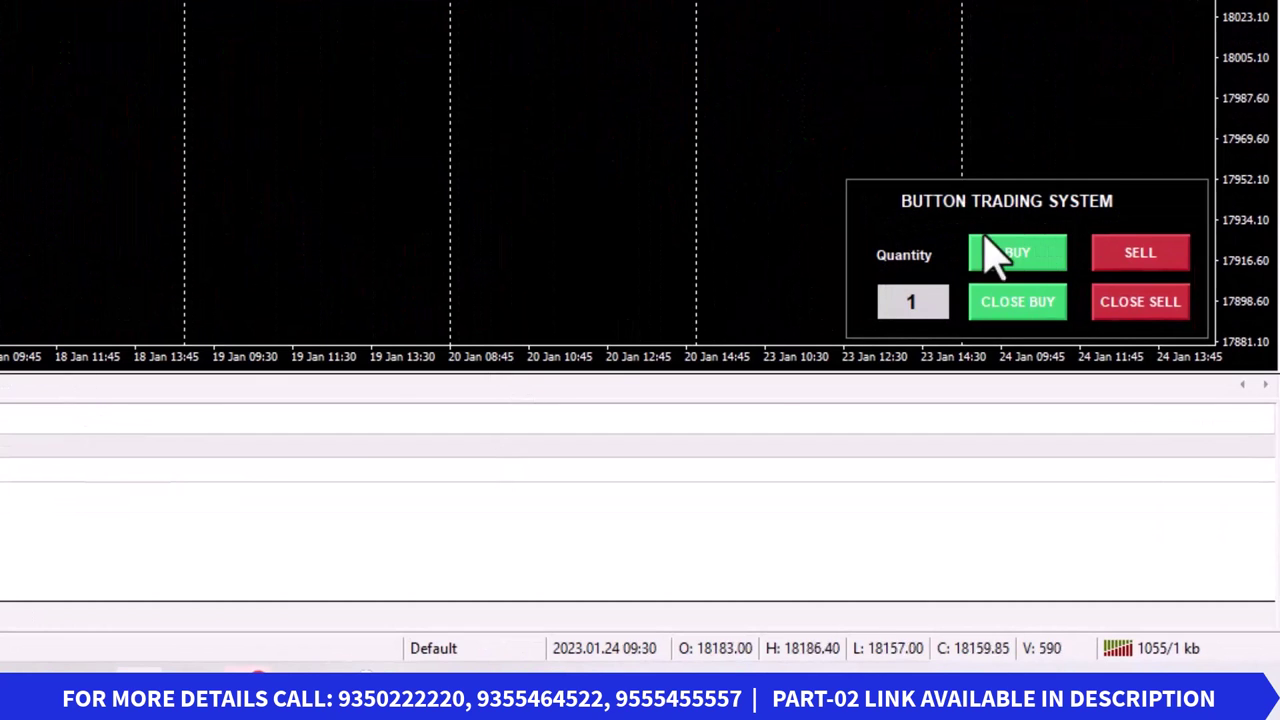
left_click(925, 303)
left_click_drag(925, 303, 878, 330)
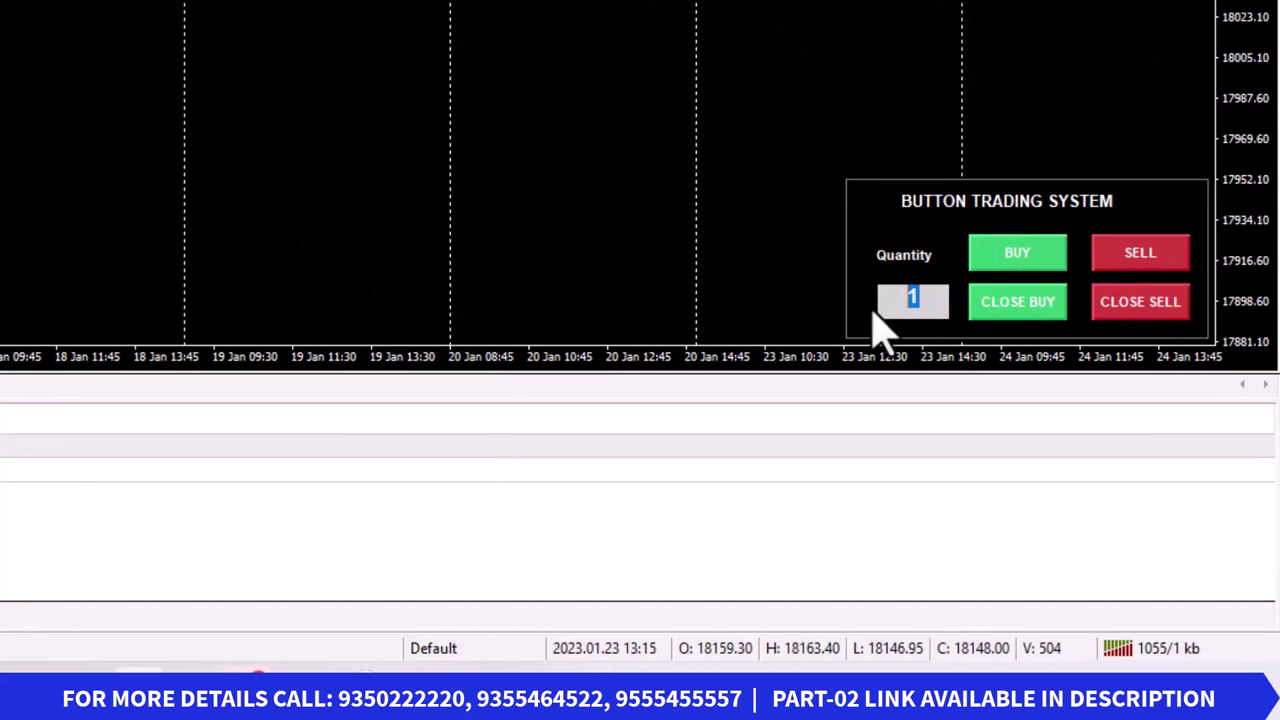
type("50")
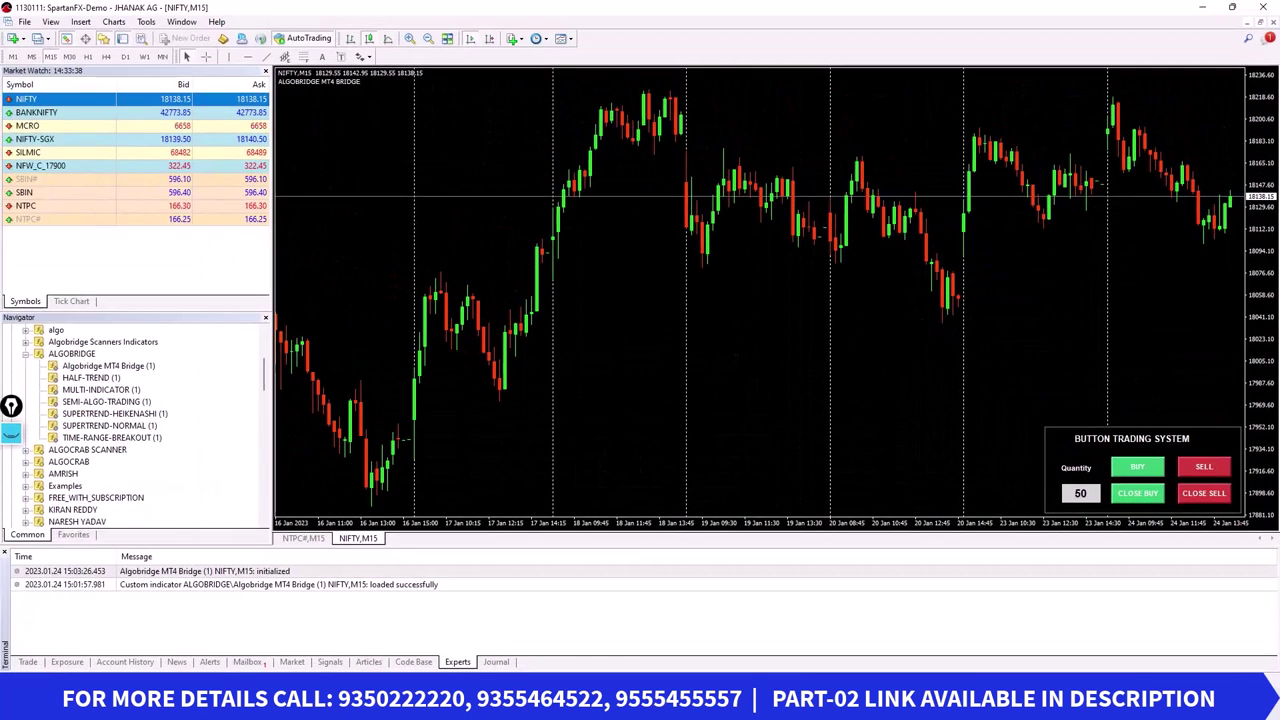
Step: Open the Algobridge account settings and switch on the Option Bridge
mouse_move(635, 700)
left_click(722, 640)
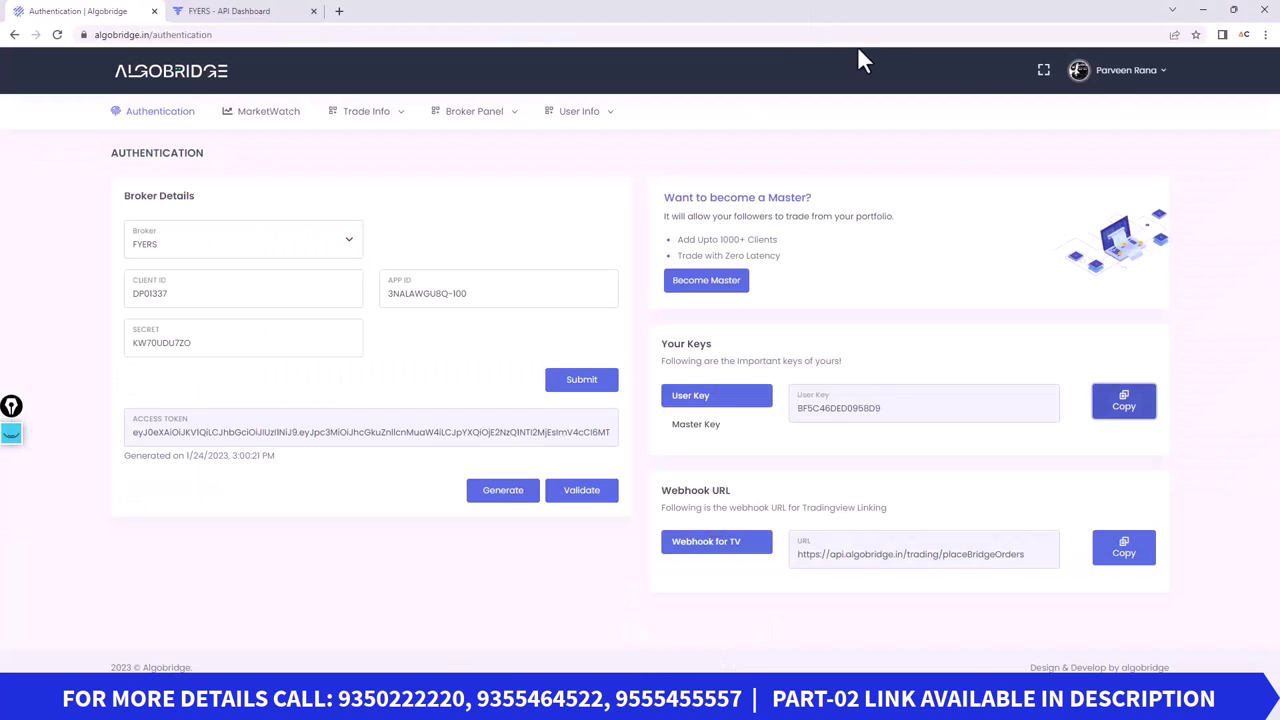
left_click(1110, 80)
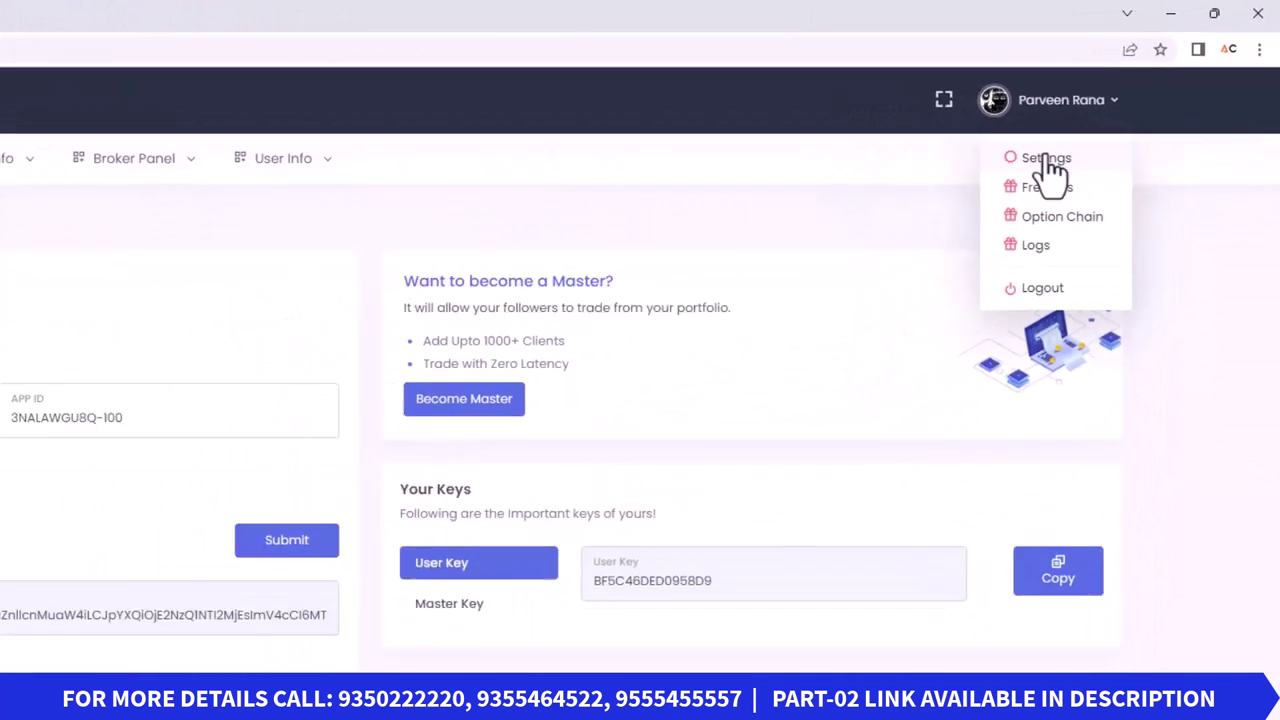
left_click(1115, 109)
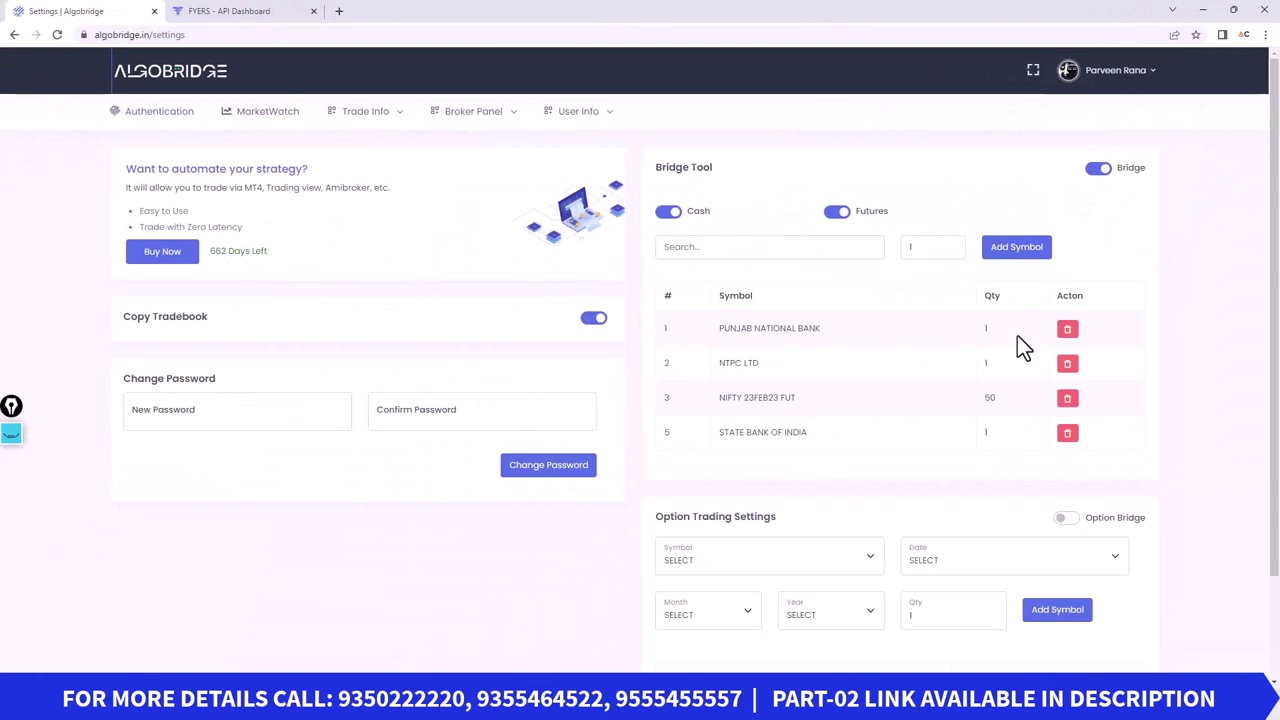
scroll(1020, 340, "down", 1)
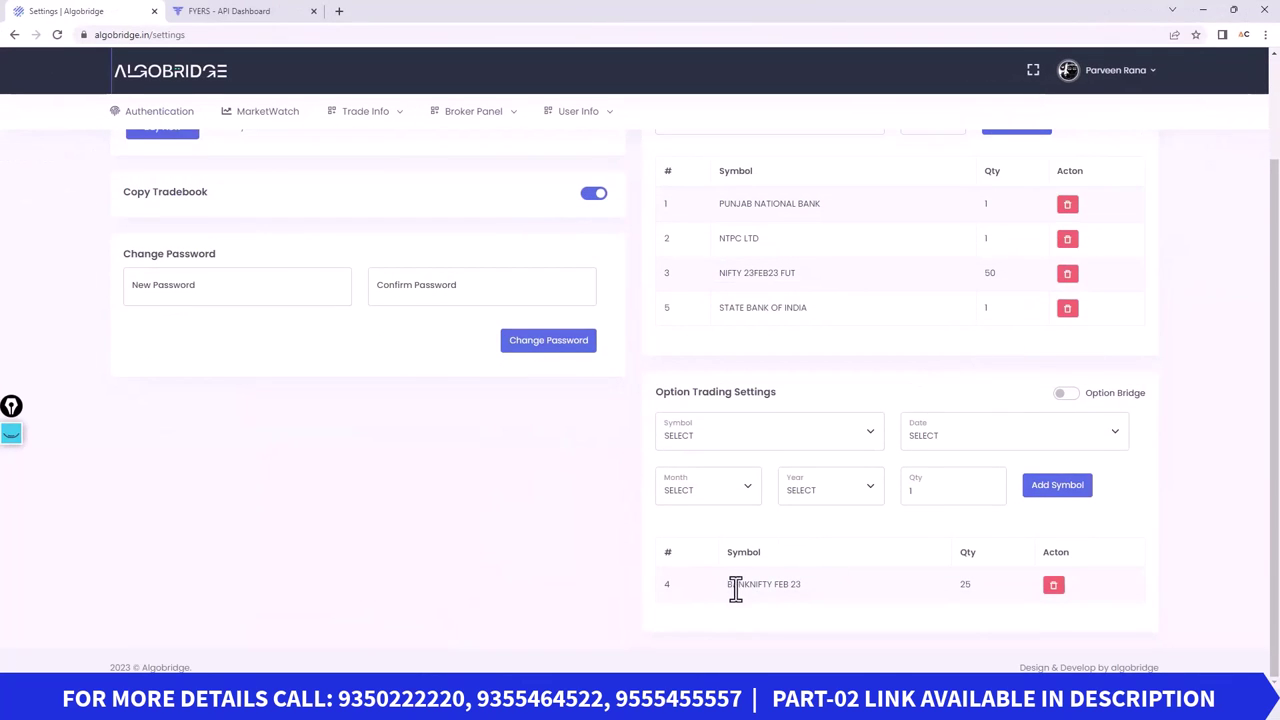
left_click_drag(735, 585, 804, 587)
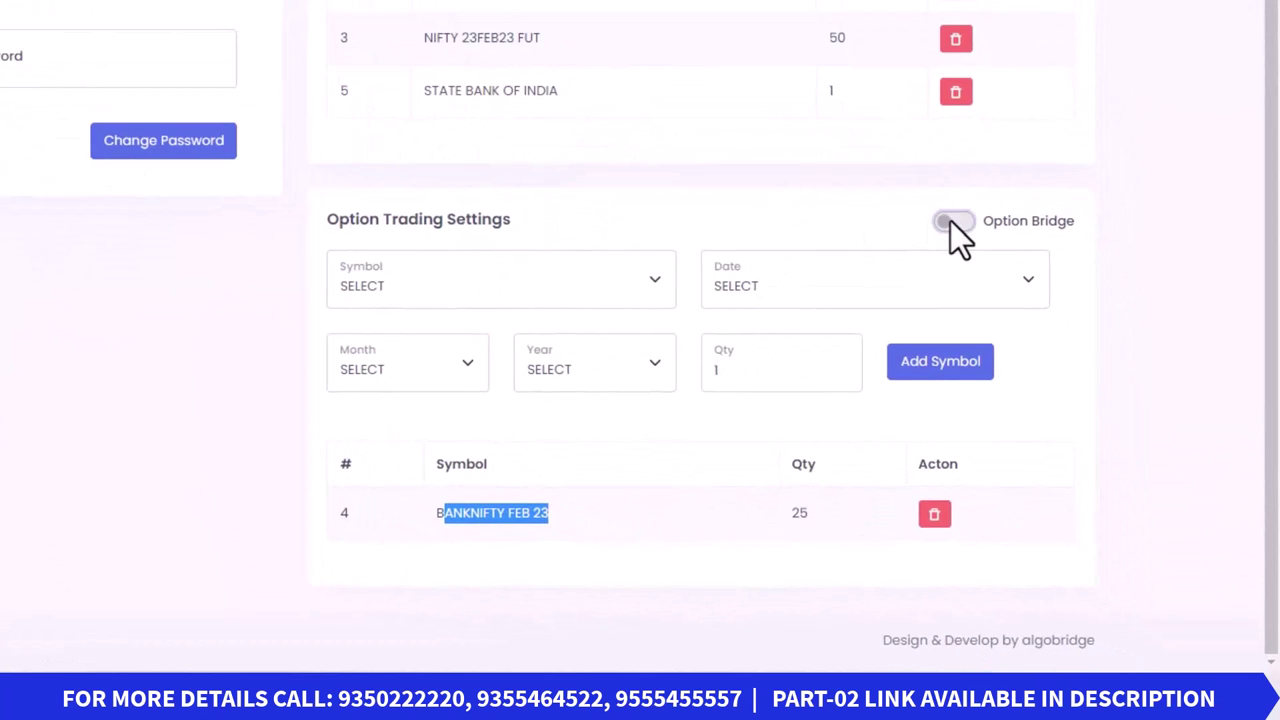
left_click(952, 221)
Step: Choose NIFTY as the option symbol, leaving the expiry date unset
left_click(513, 292)
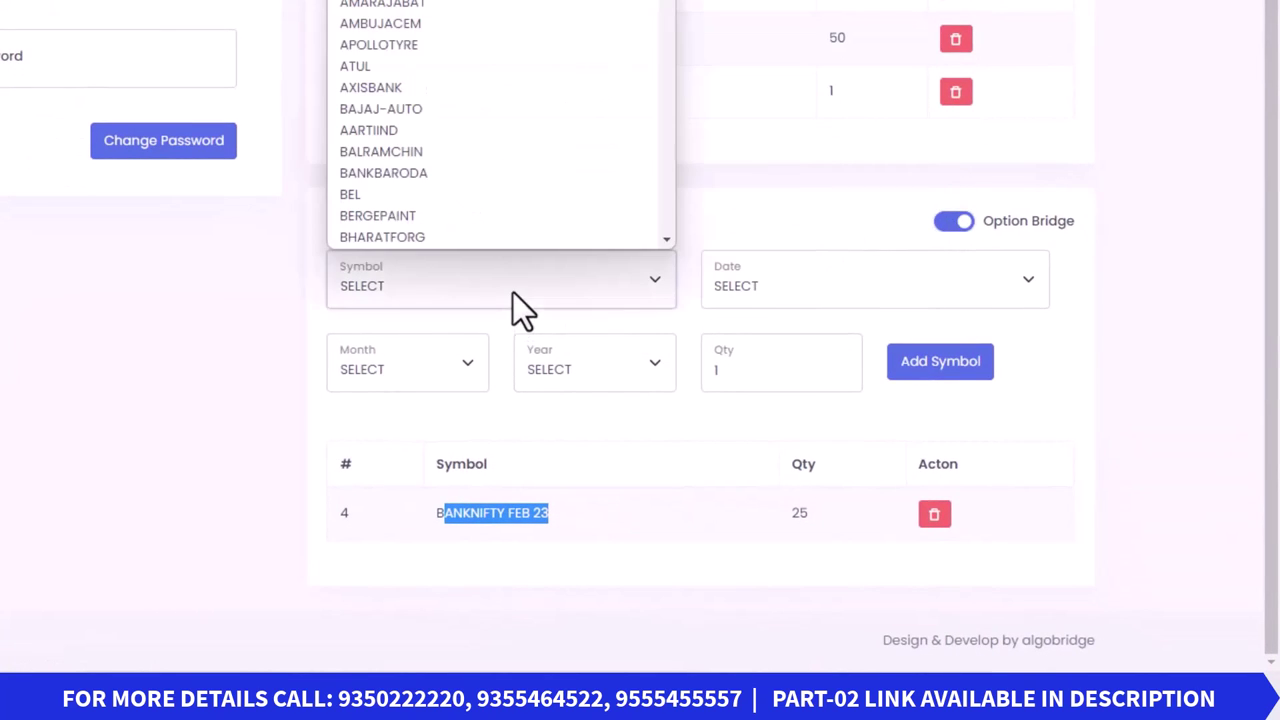
left_click(659, 123)
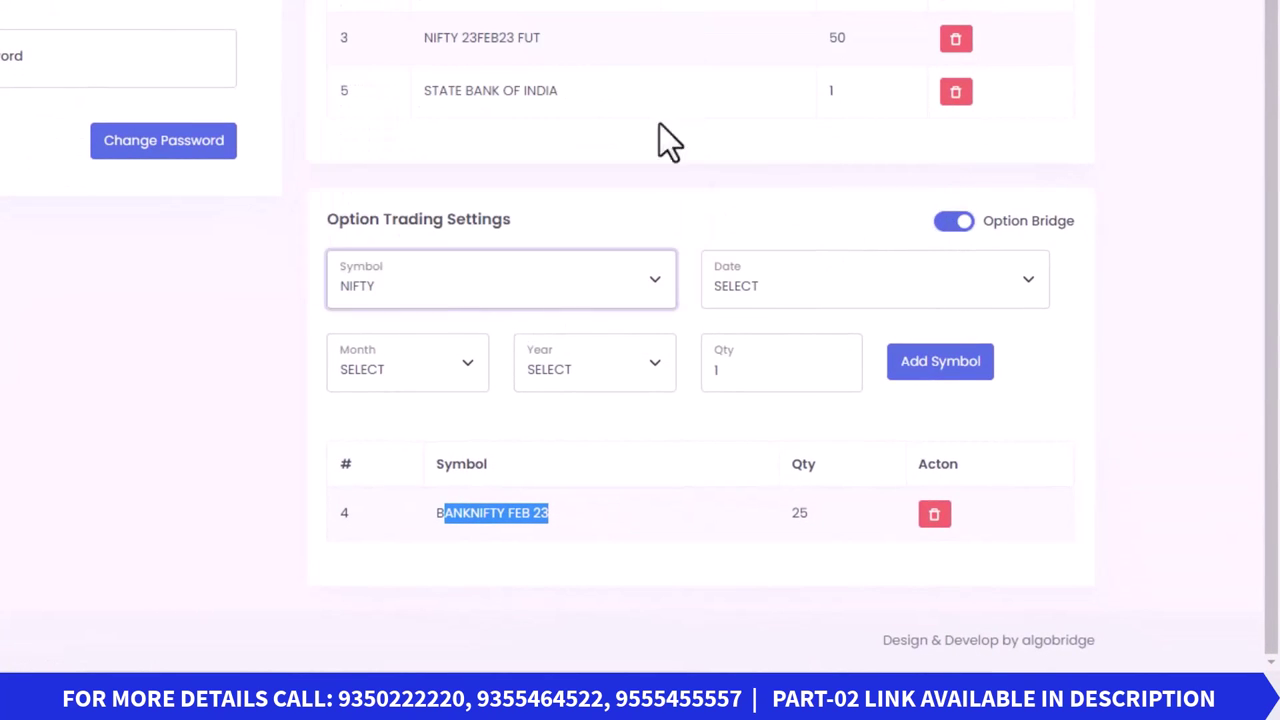
left_click(795, 292)
scroll(812, 210, "down", 3)
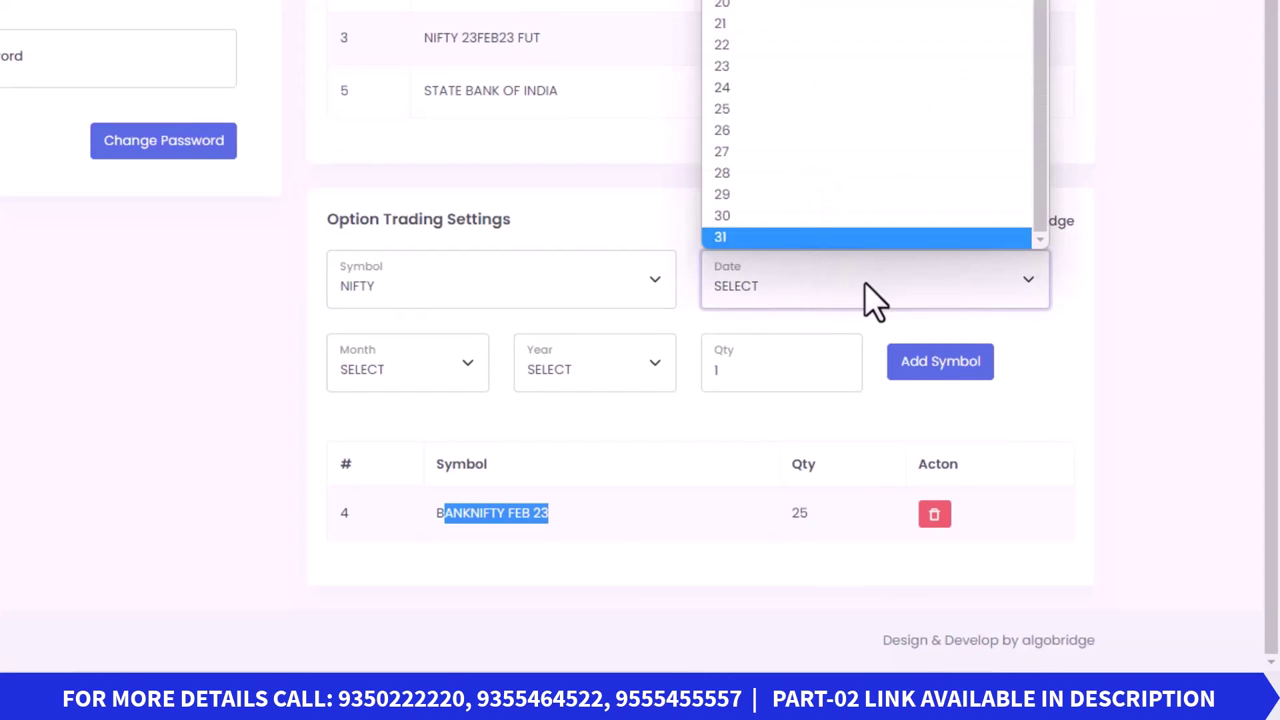
left_click(628, 230)
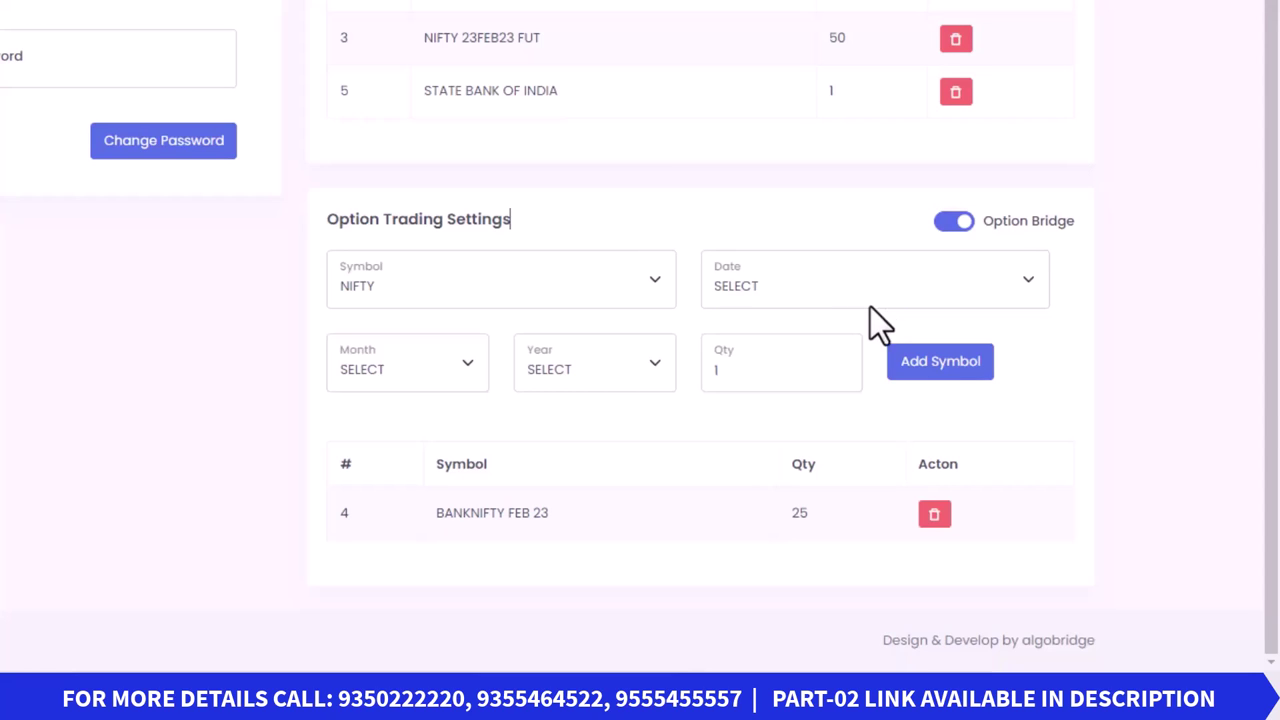
Step: Set expiry month JAN, year 23, quantity 50, and add the NIFTY symbol
left_click(396, 369)
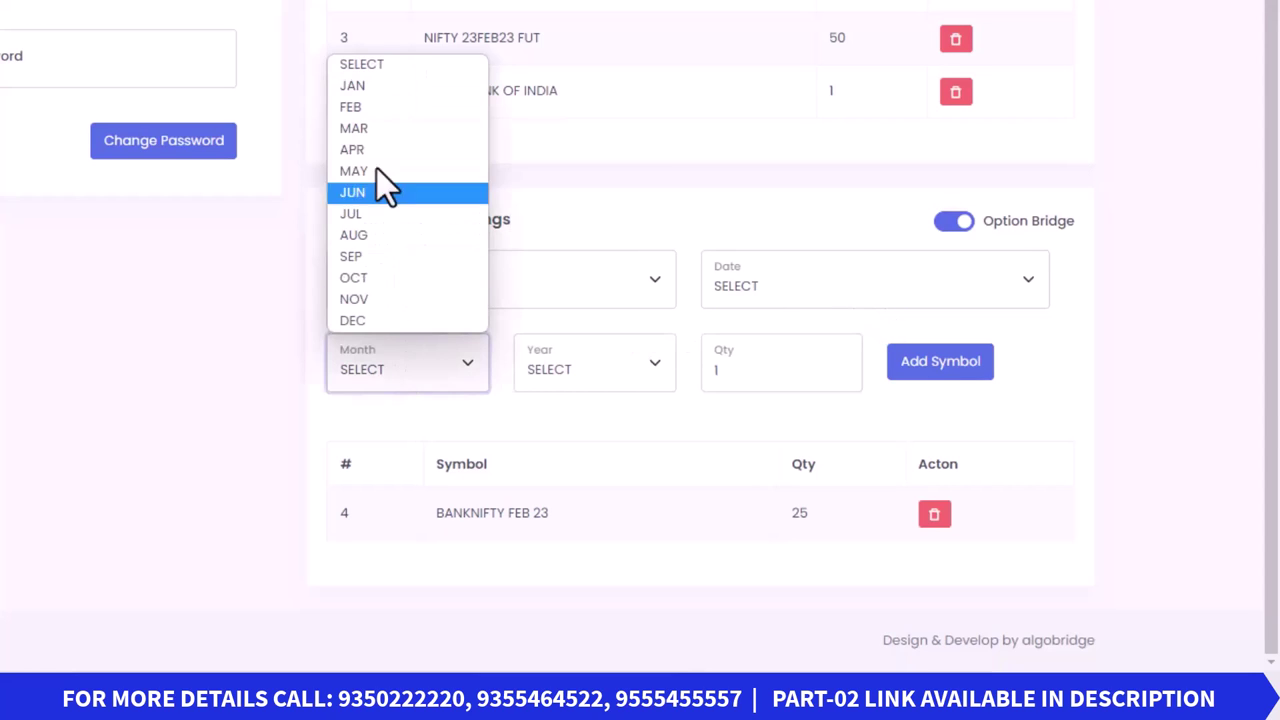
left_click(360, 90)
left_click(588, 371)
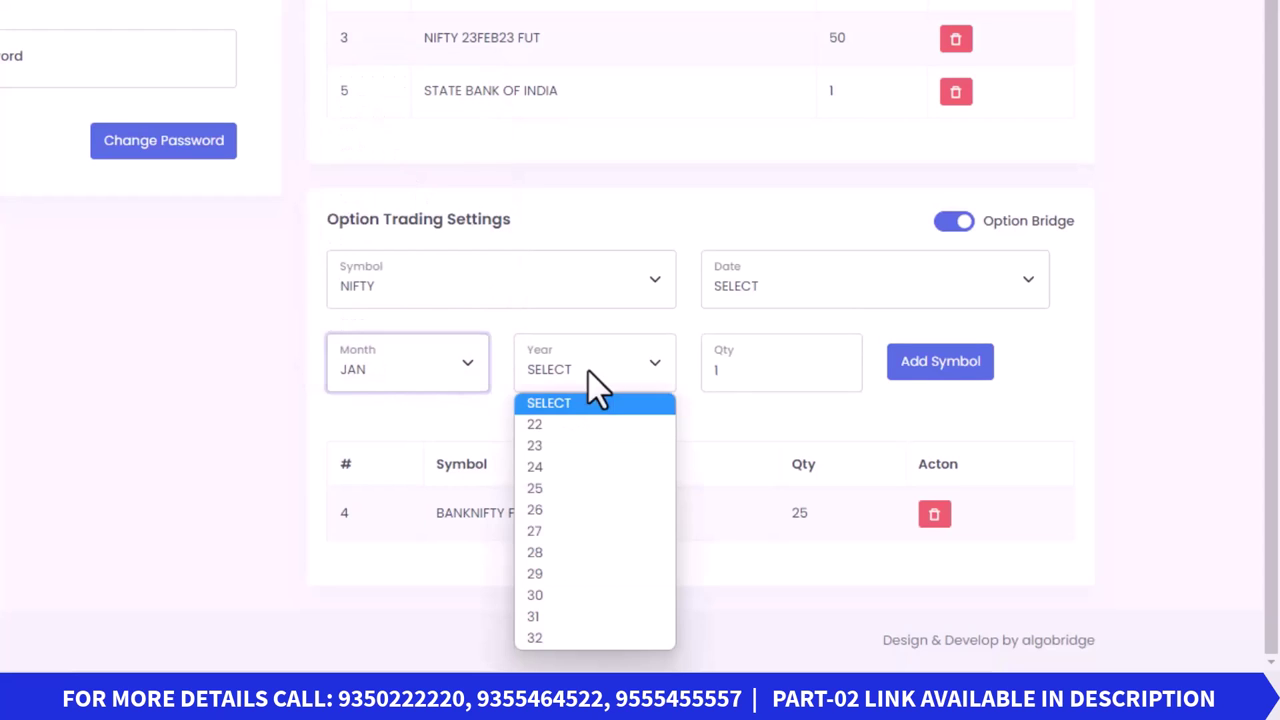
left_click(568, 448)
double_click(716, 378)
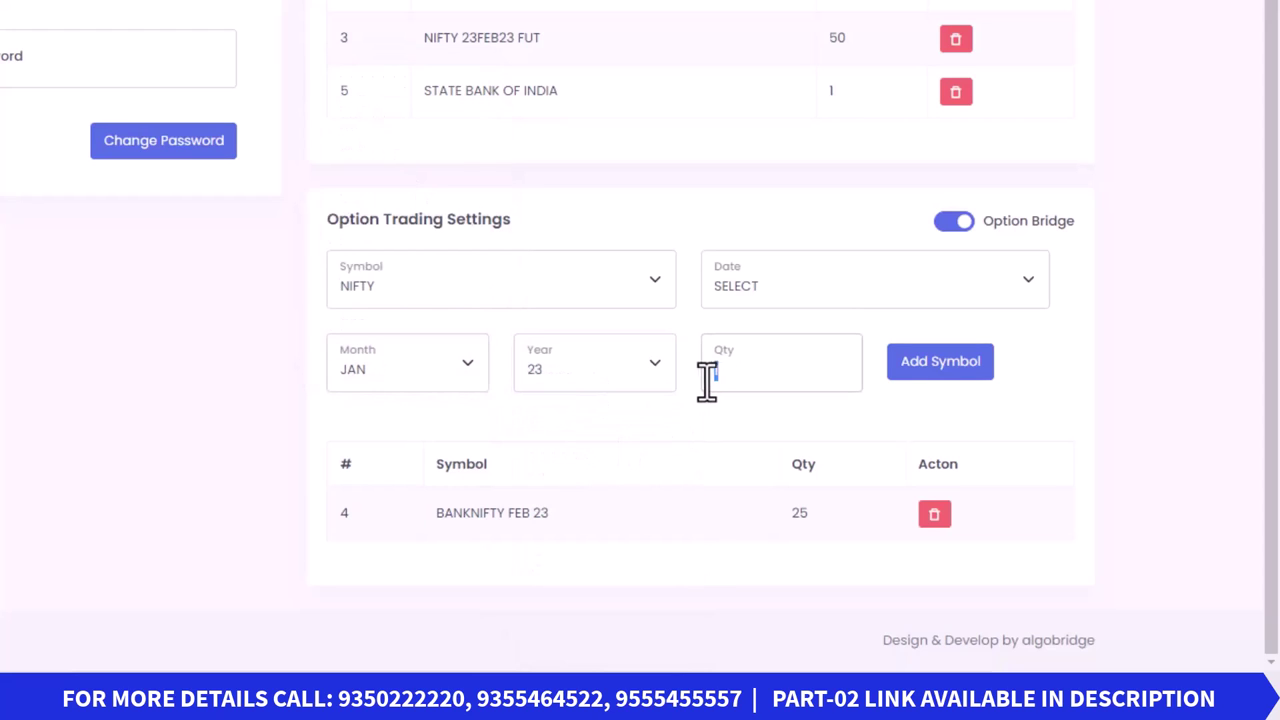
type("50")
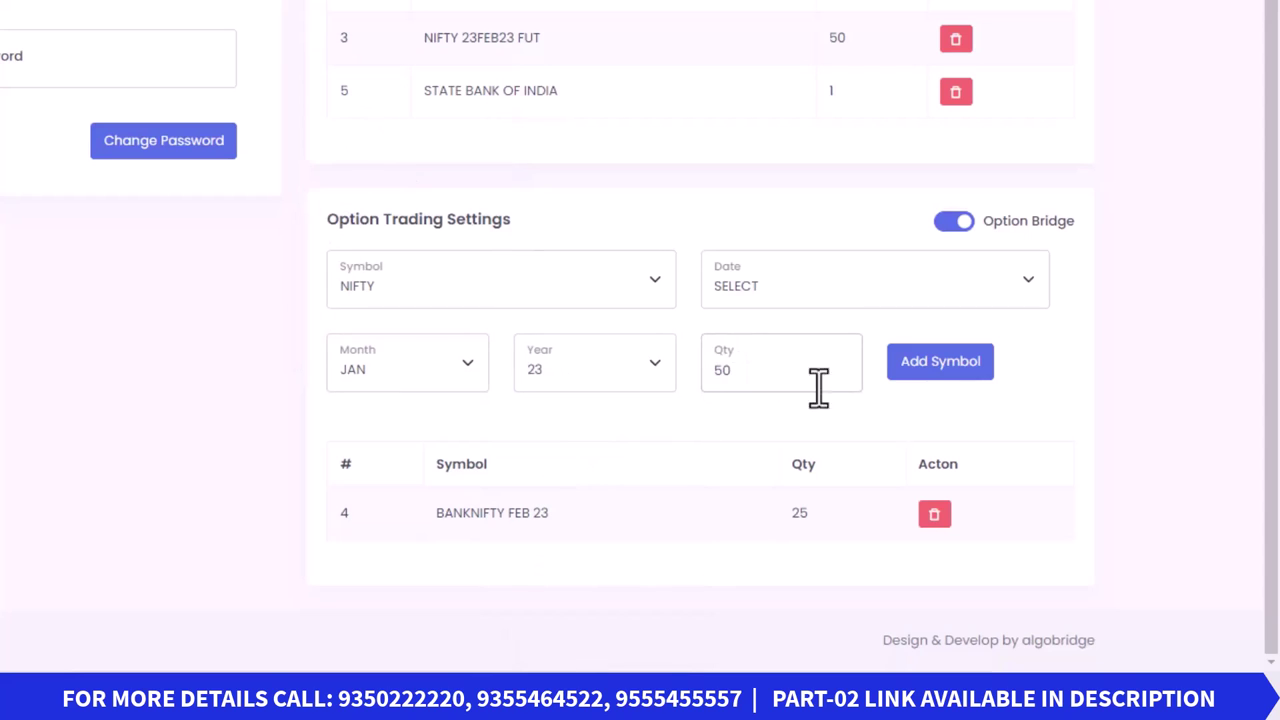
left_click(910, 378)
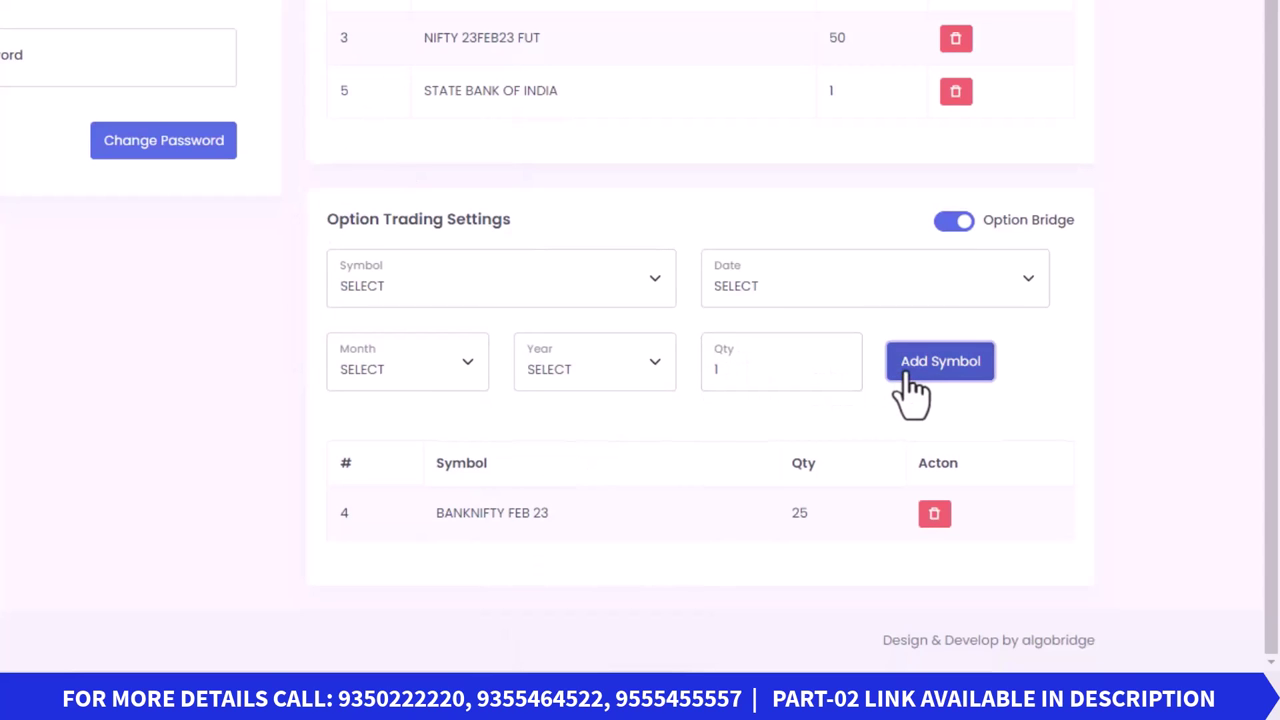
left_click_drag(442, 510, 815, 510)
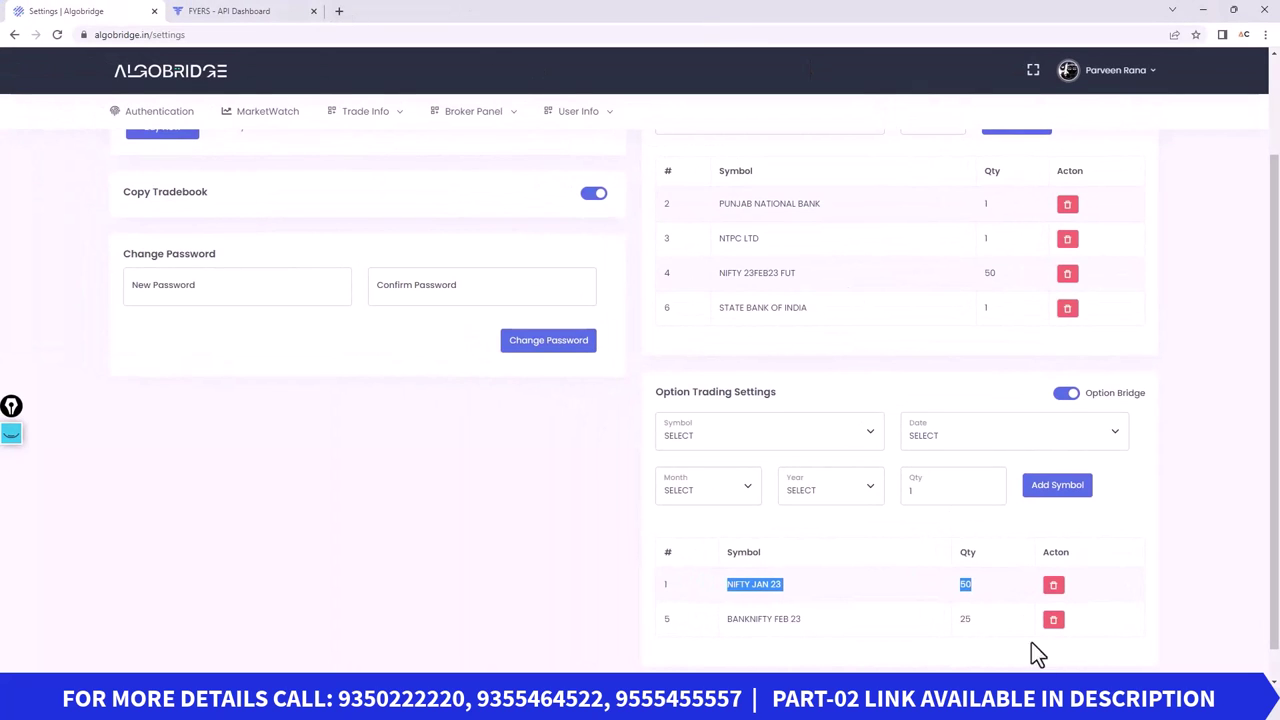
Step: Return to MT4 and dismiss the alert from the NIFTY buy signal for 50
key("alt+Tab")
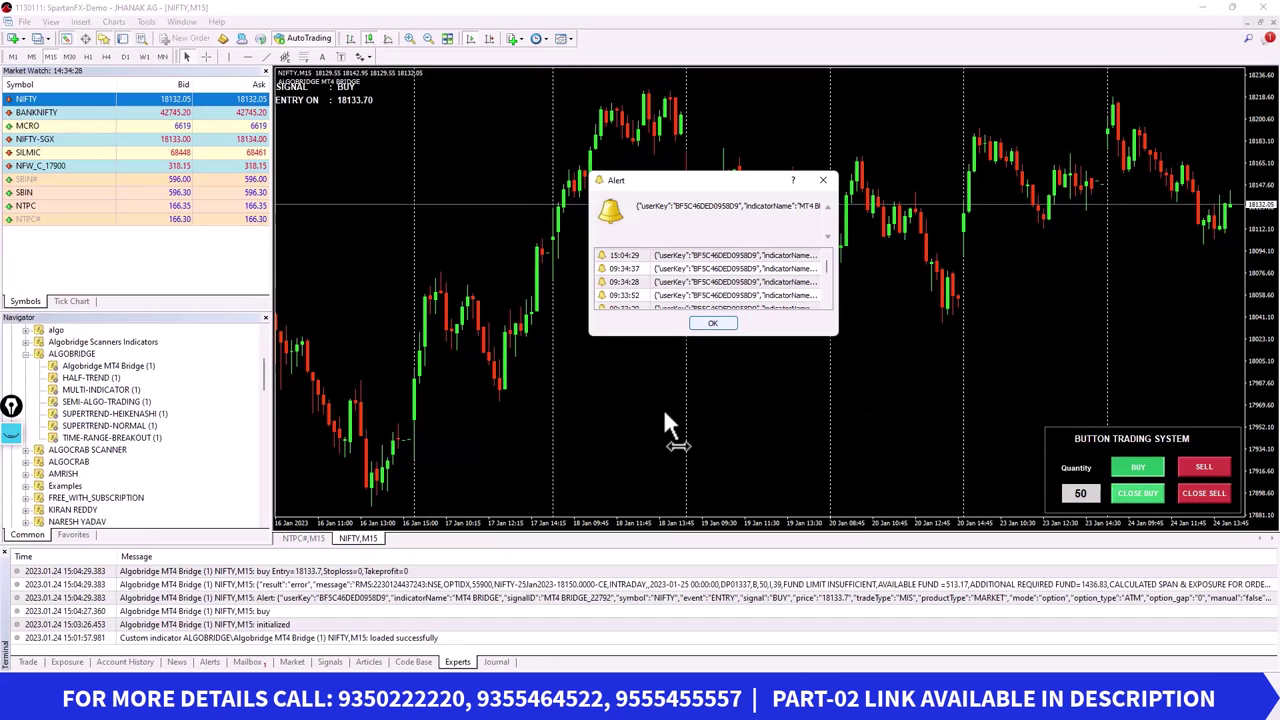
left_click(367, 588)
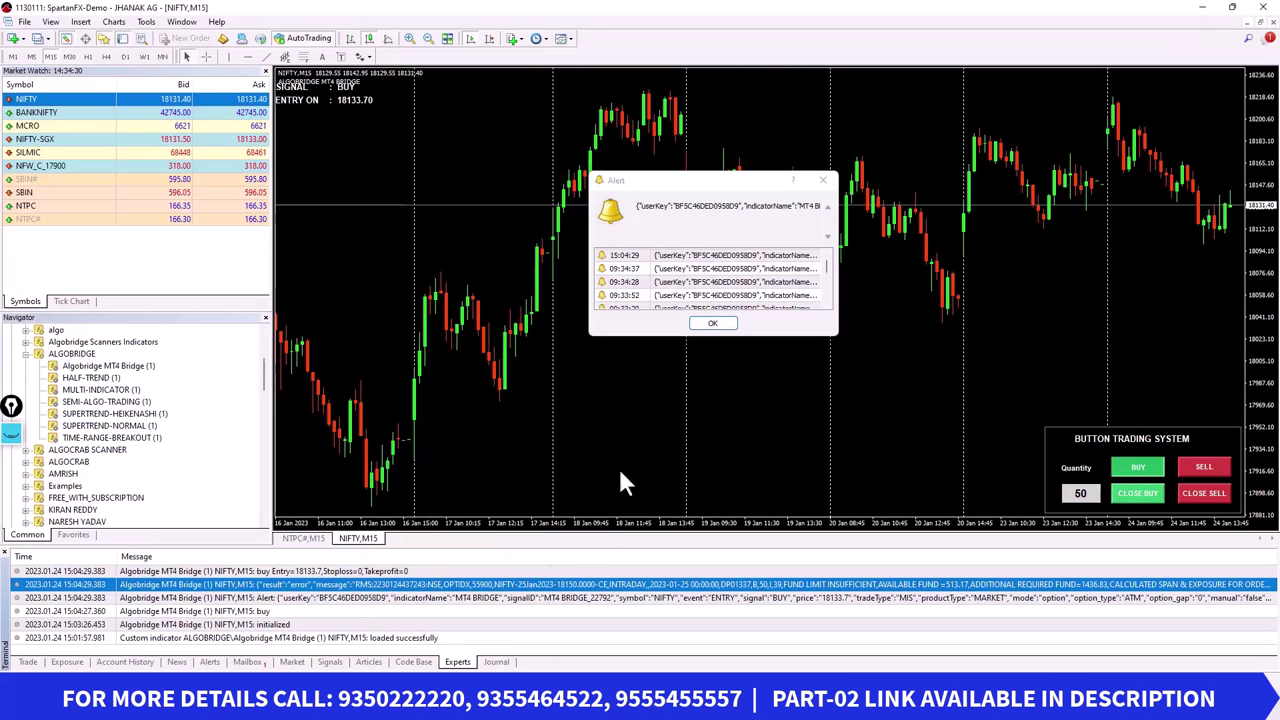
left_click(712, 323)
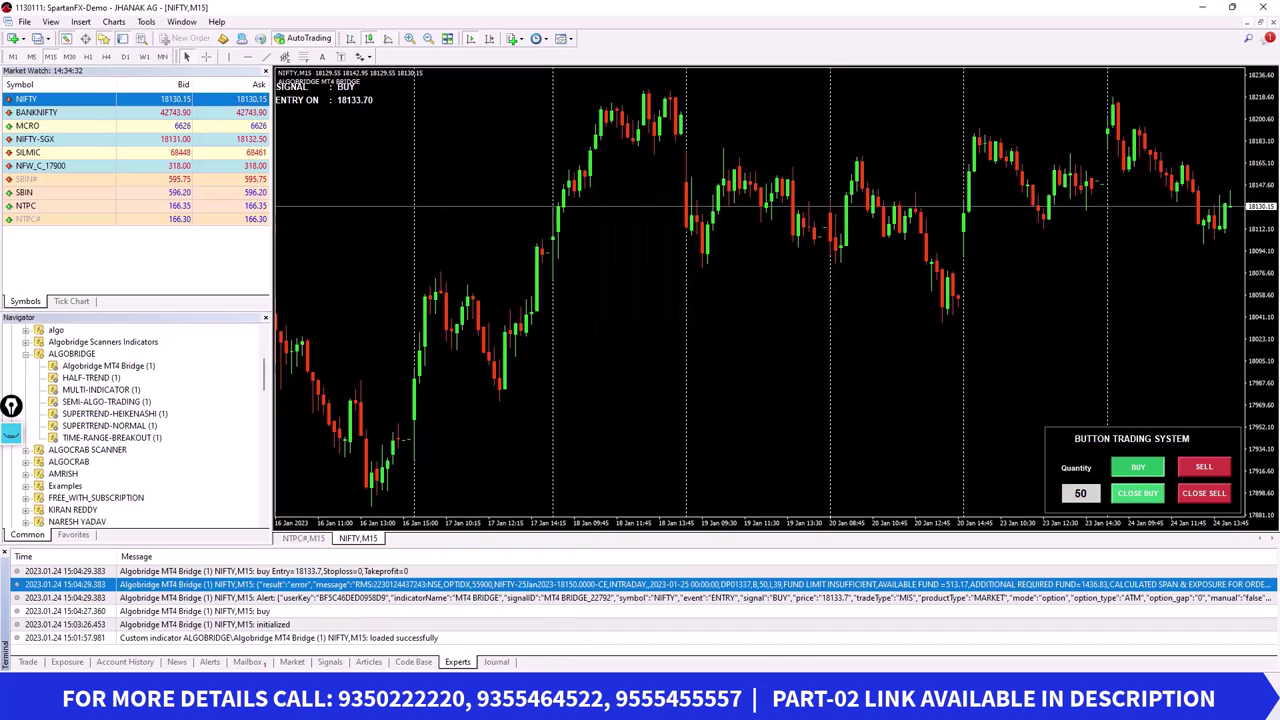
Step: Open Bridge Trade History and inspect the newest NIFTY entry's client ID, symbol and type
mouse_move(635, 705)
left_click(683, 647)
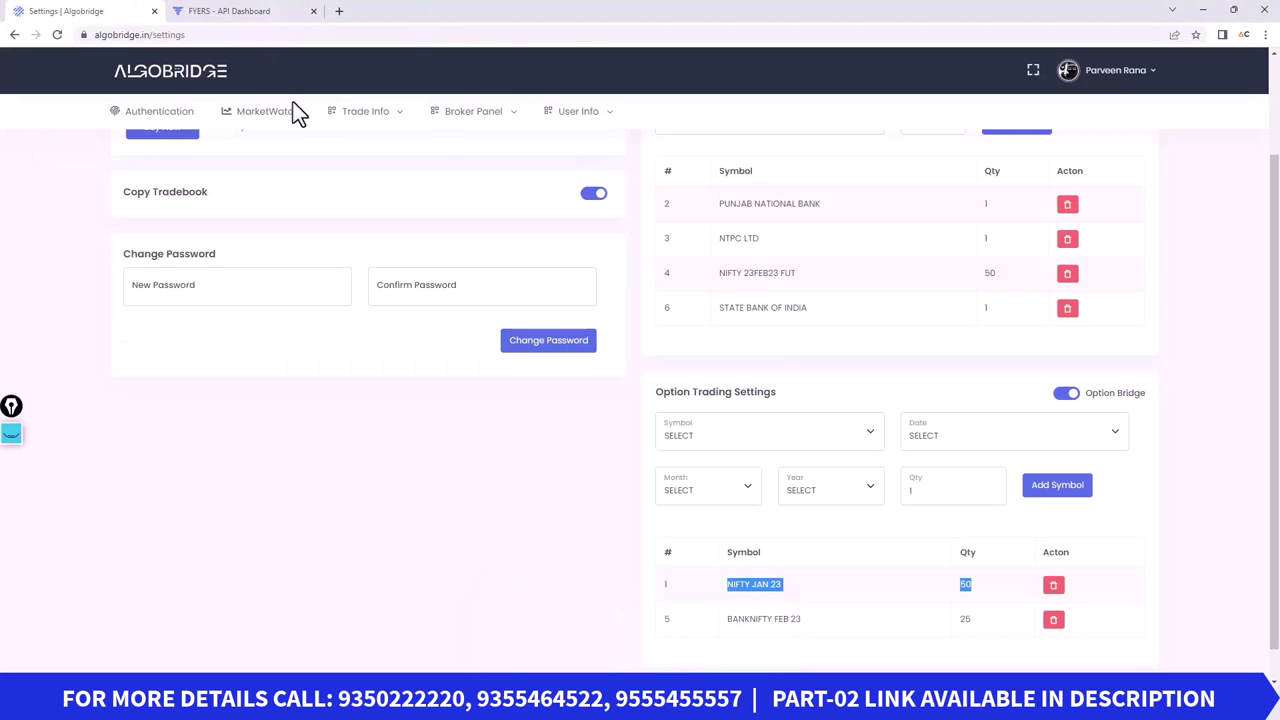
mouse_move(345, 118)
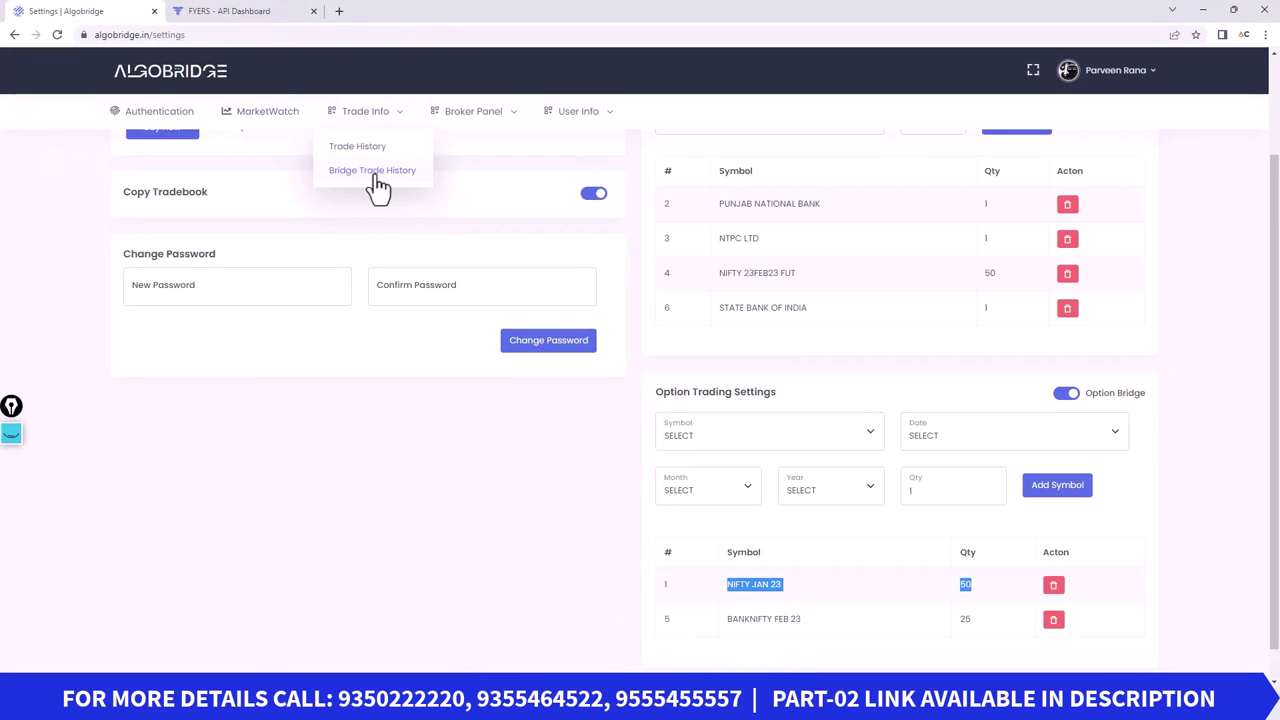
left_click(375, 172)
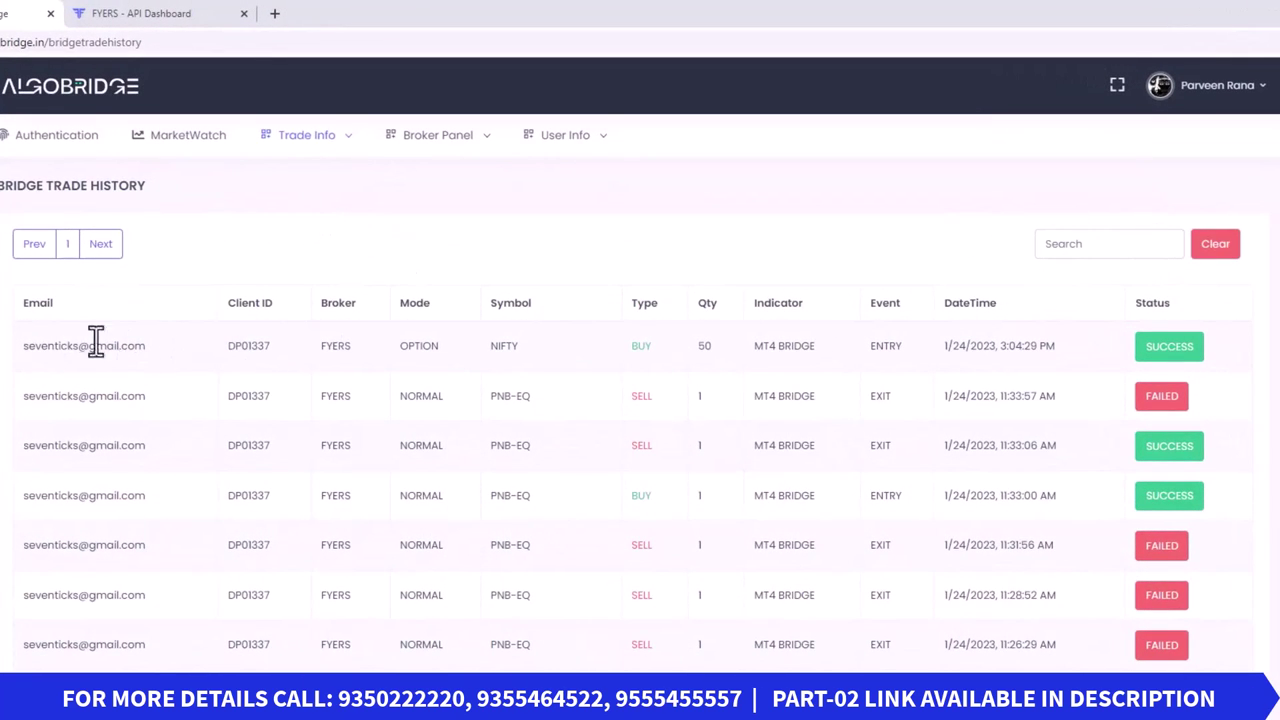
left_click_drag(248, 350, 903, 343)
left_click(693, 345)
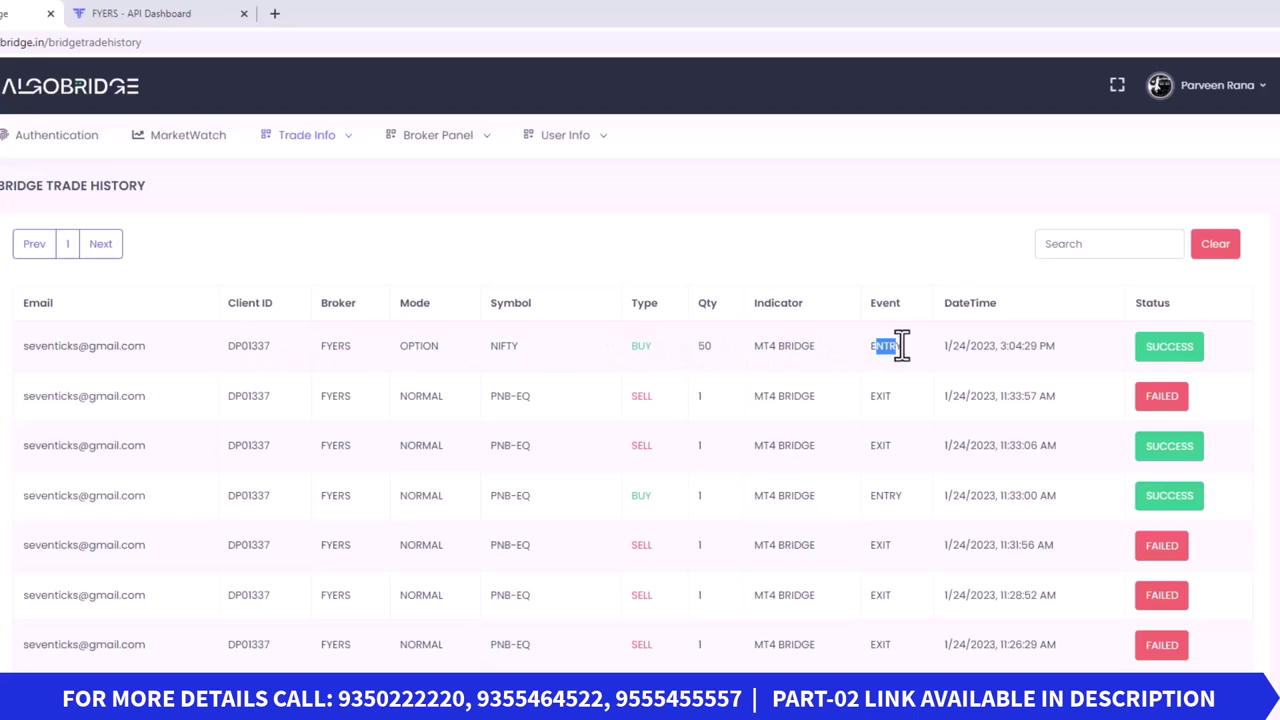
Step: Read the broker response showing the 1950.00 fund-limit error, then go to the OrderBook
left_click(1177, 356)
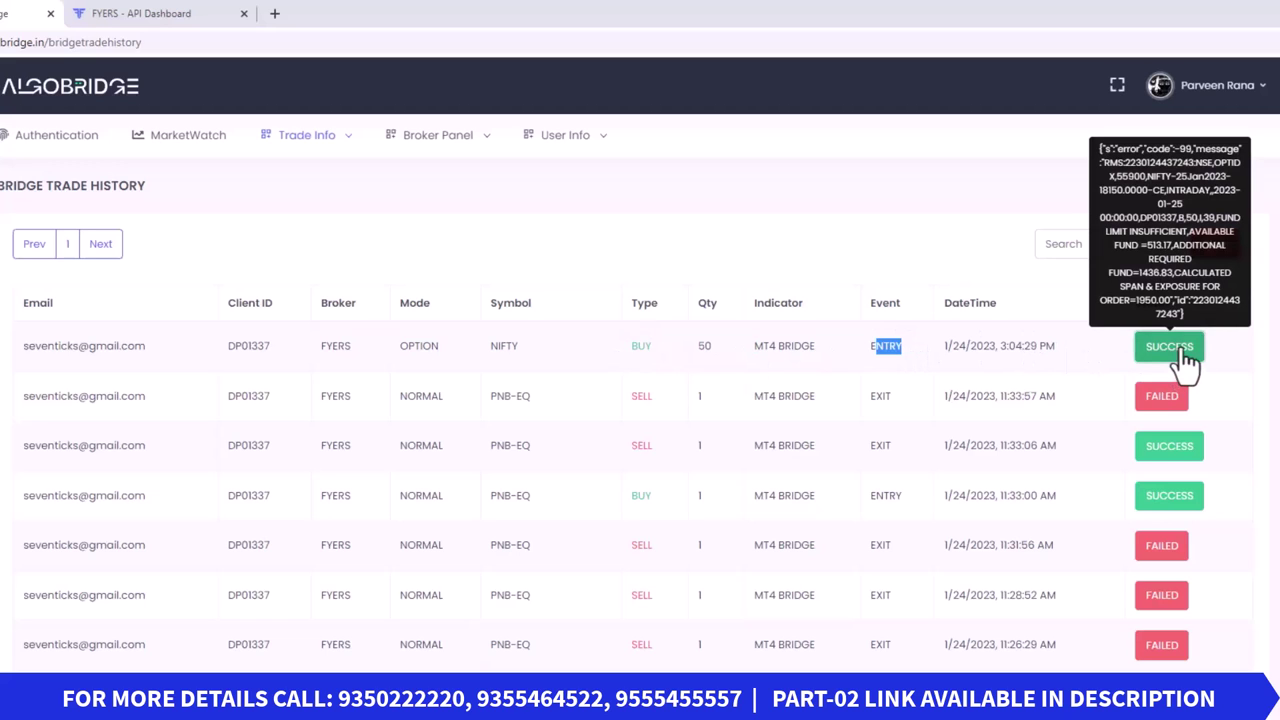
left_click_drag(1138, 305, 1234, 303)
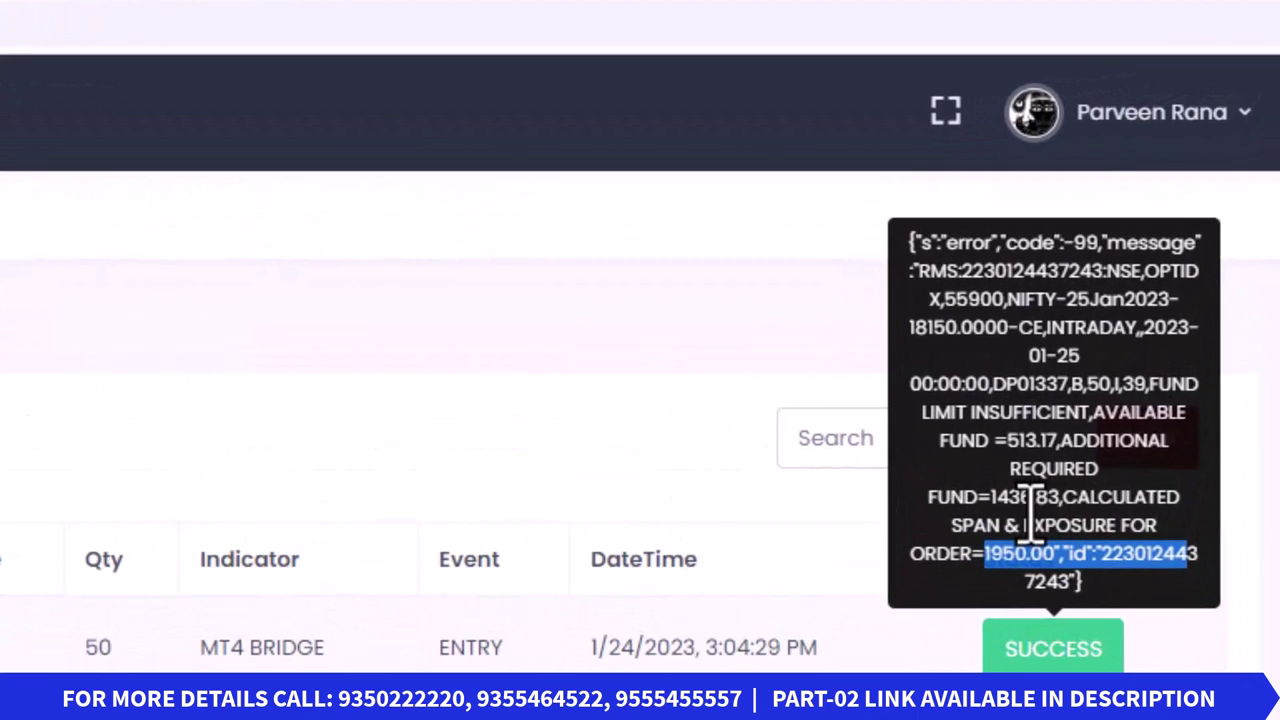
left_click(52, 188)
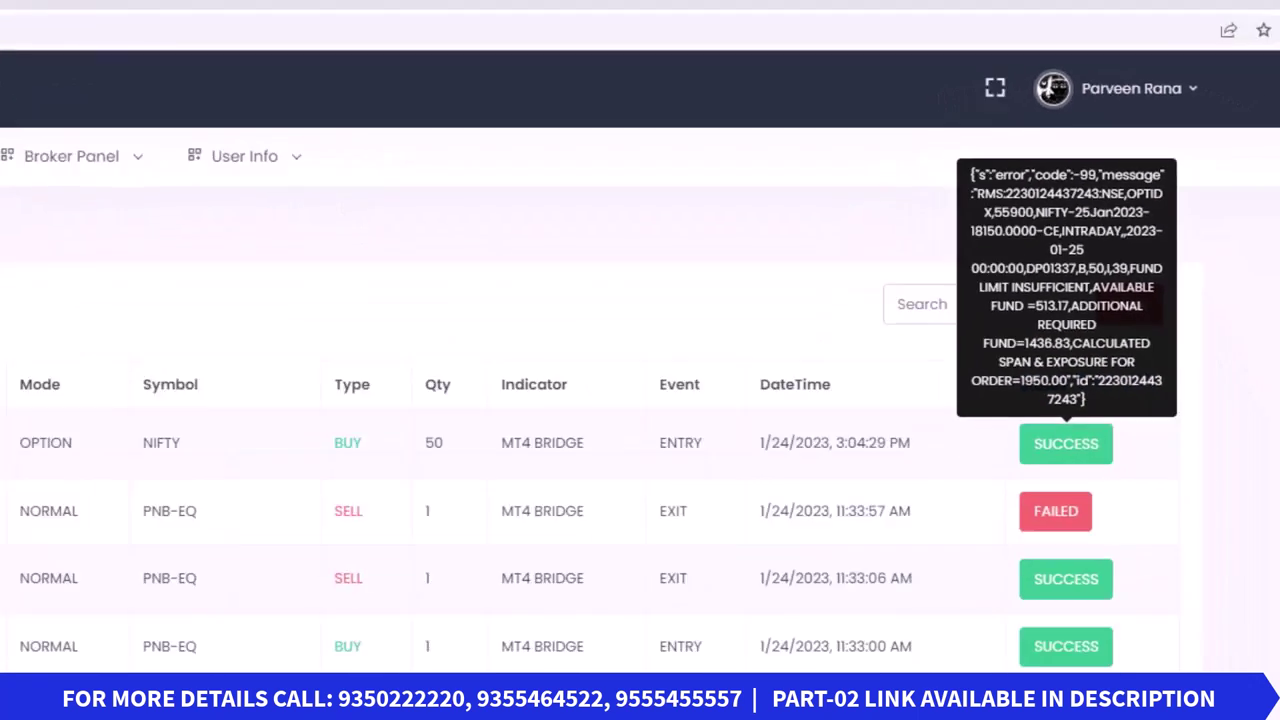
mouse_move(452, 120)
left_click(454, 150)
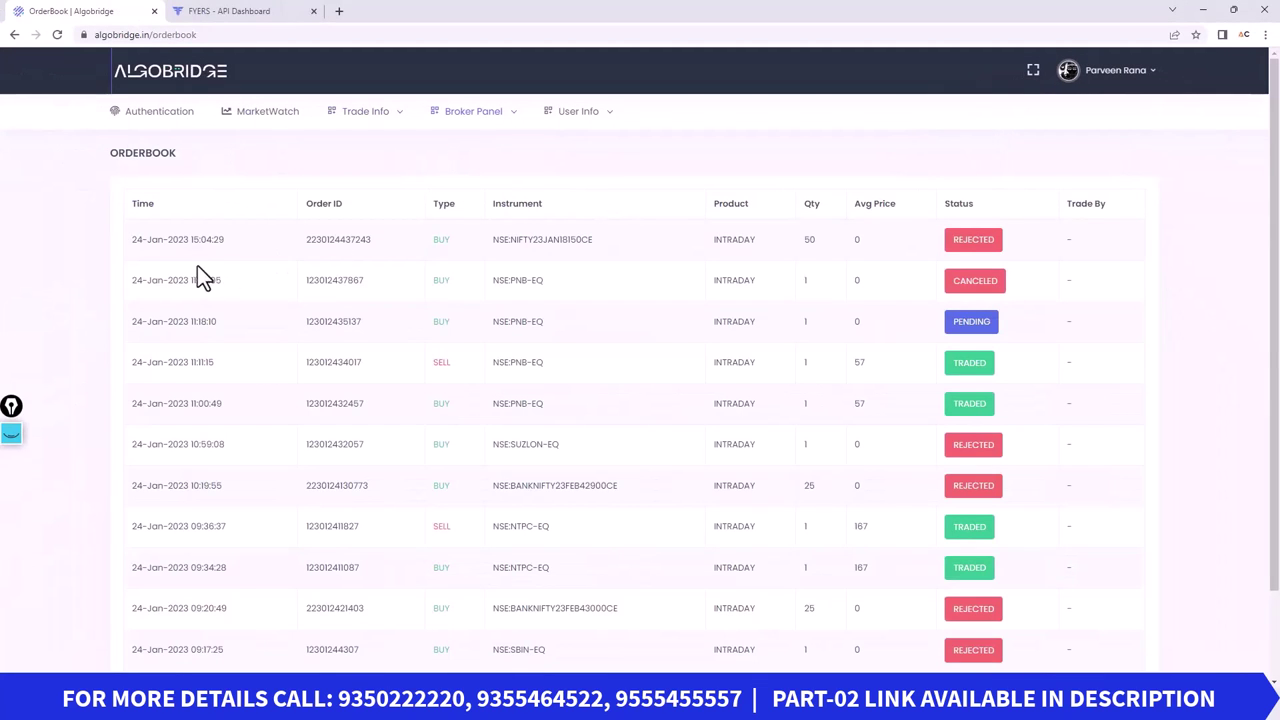
Step: Check the newest NIFTY order's timestamp, INTRADAY product and quantity 50, and read its rejection reason
left_click_drag(132, 240, 179, 243)
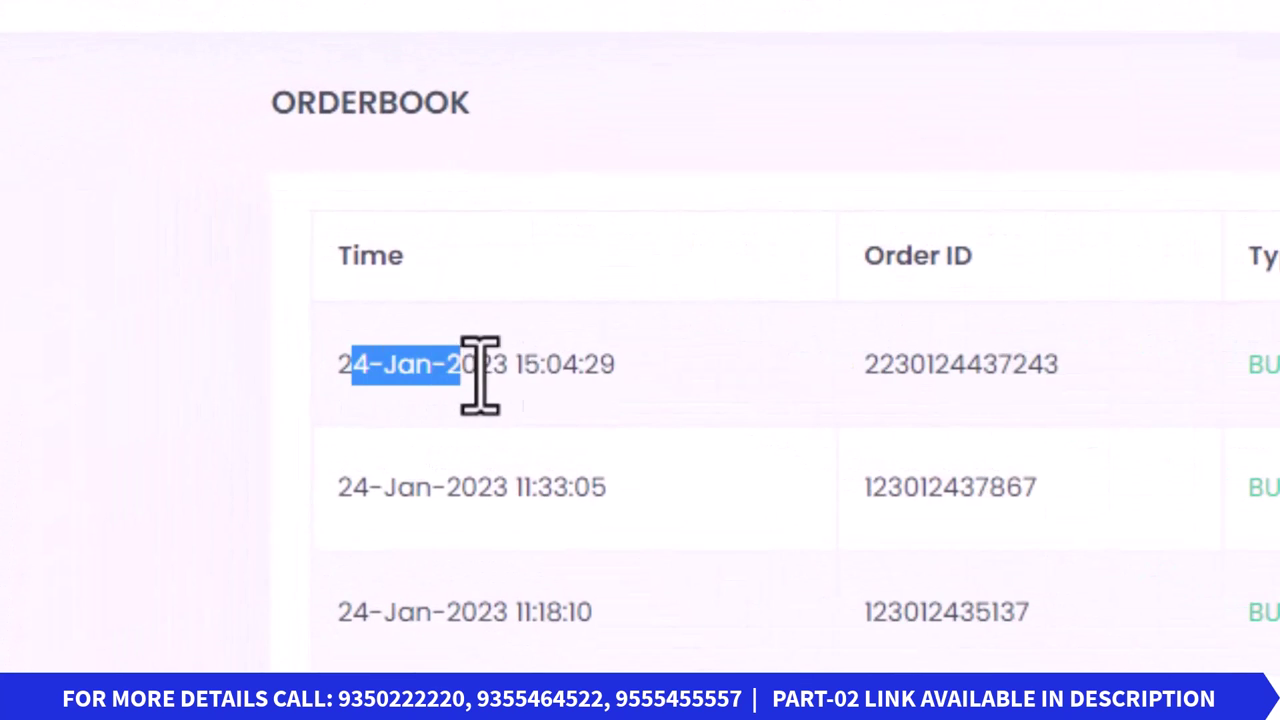
left_click_drag(480, 375, 815, 331)
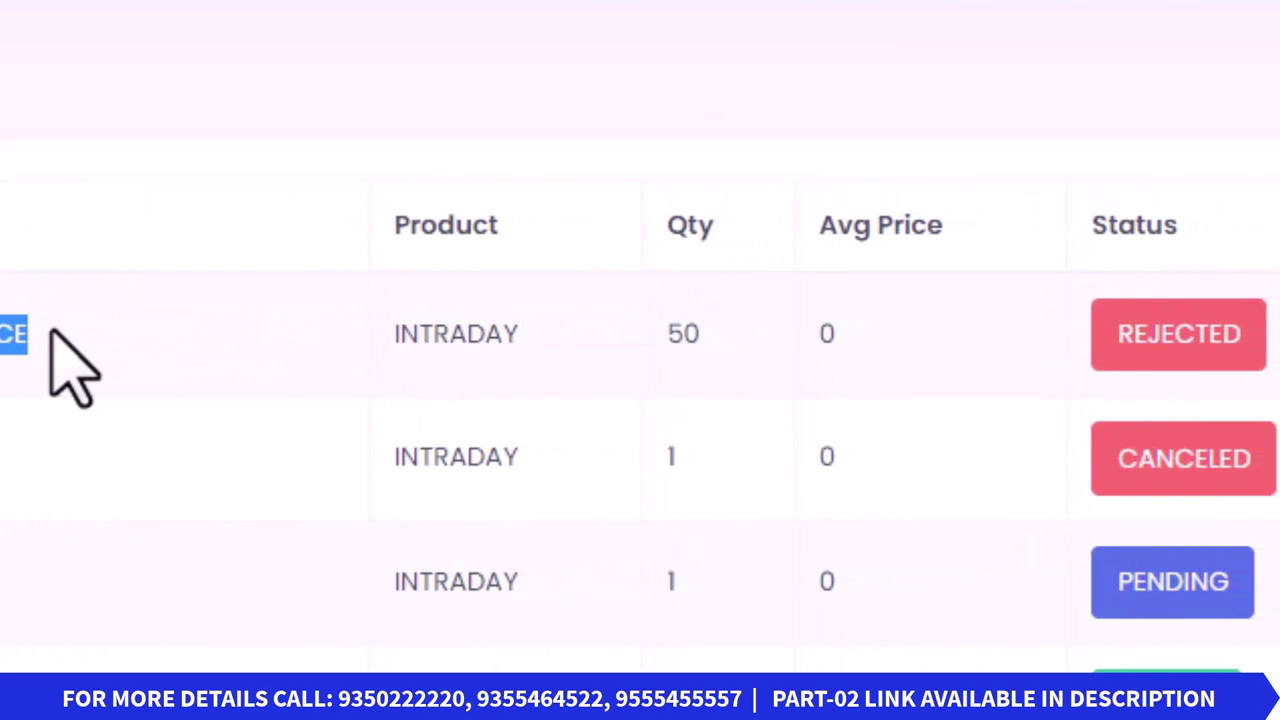
left_click_drag(392, 333, 557, 333)
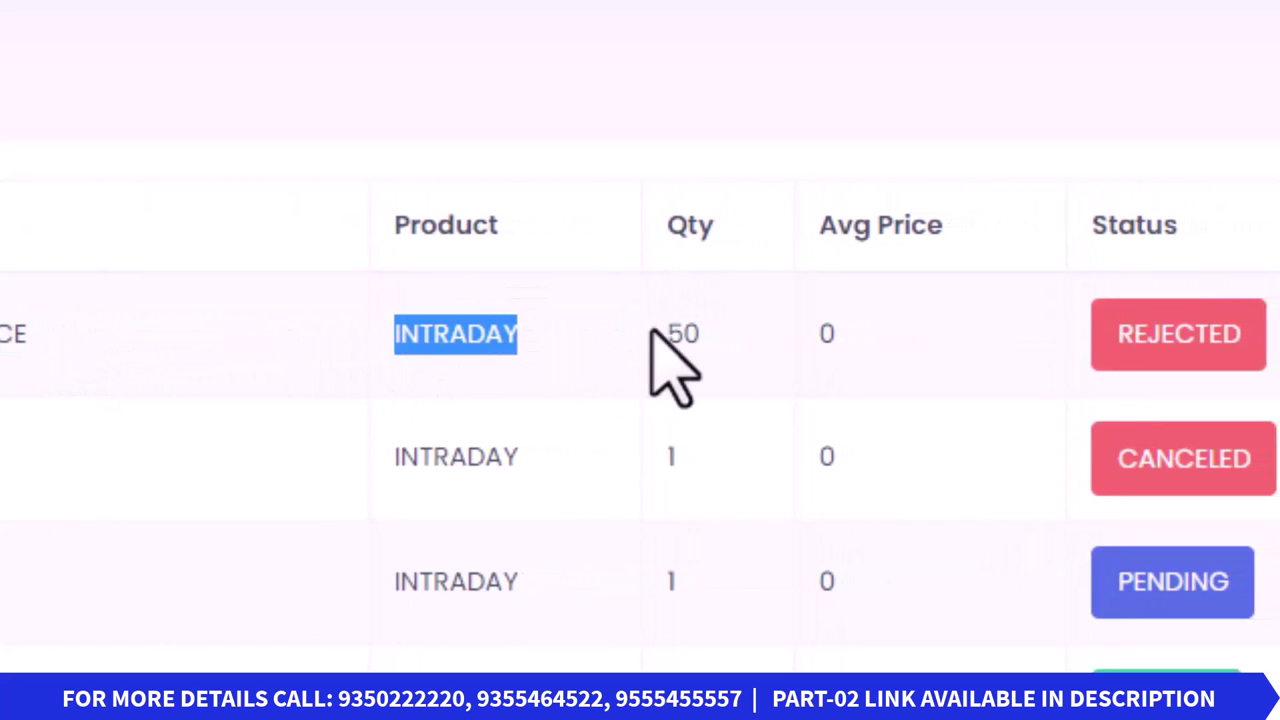
left_click_drag(652, 334, 723, 334)
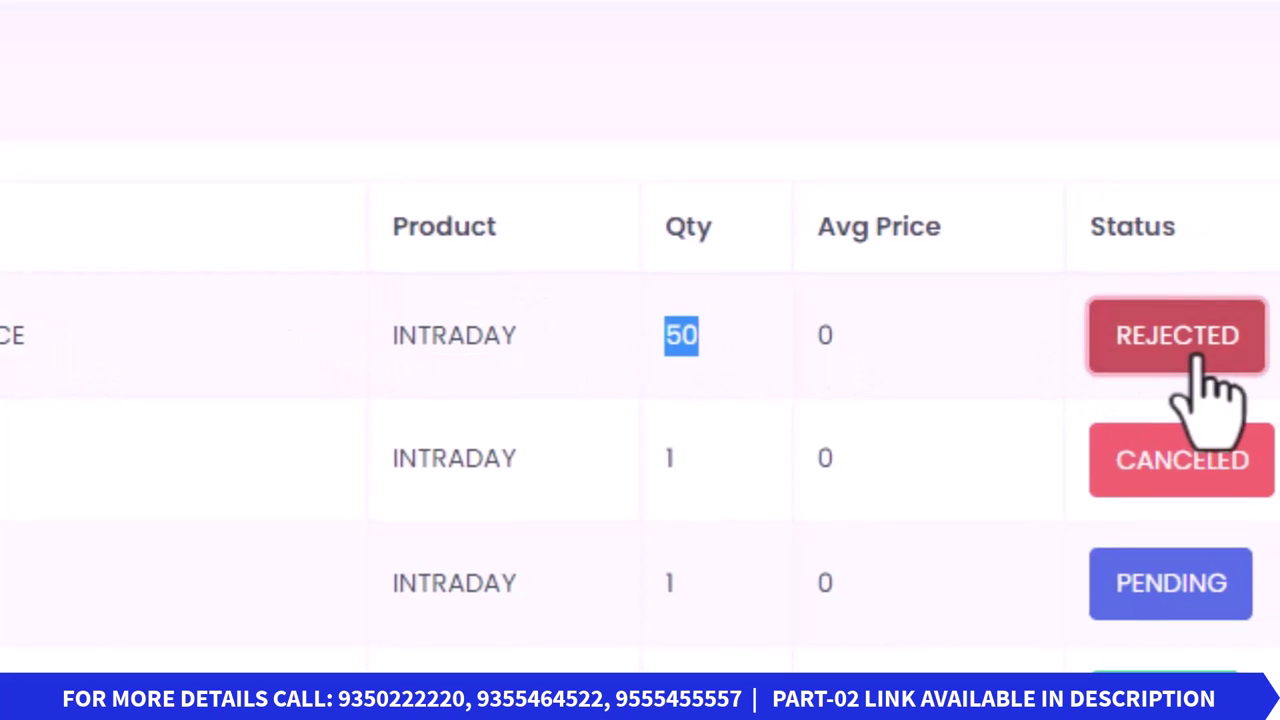
mouse_move(1200, 360)
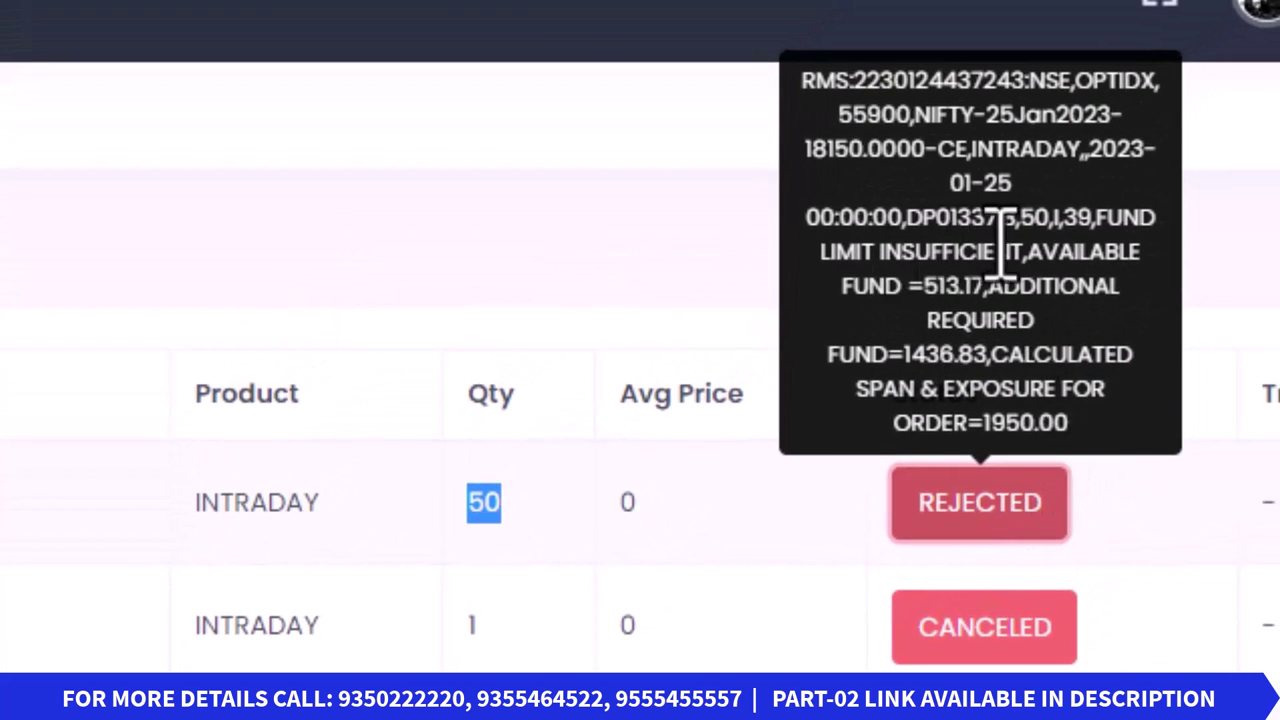
left_click(570, 240)
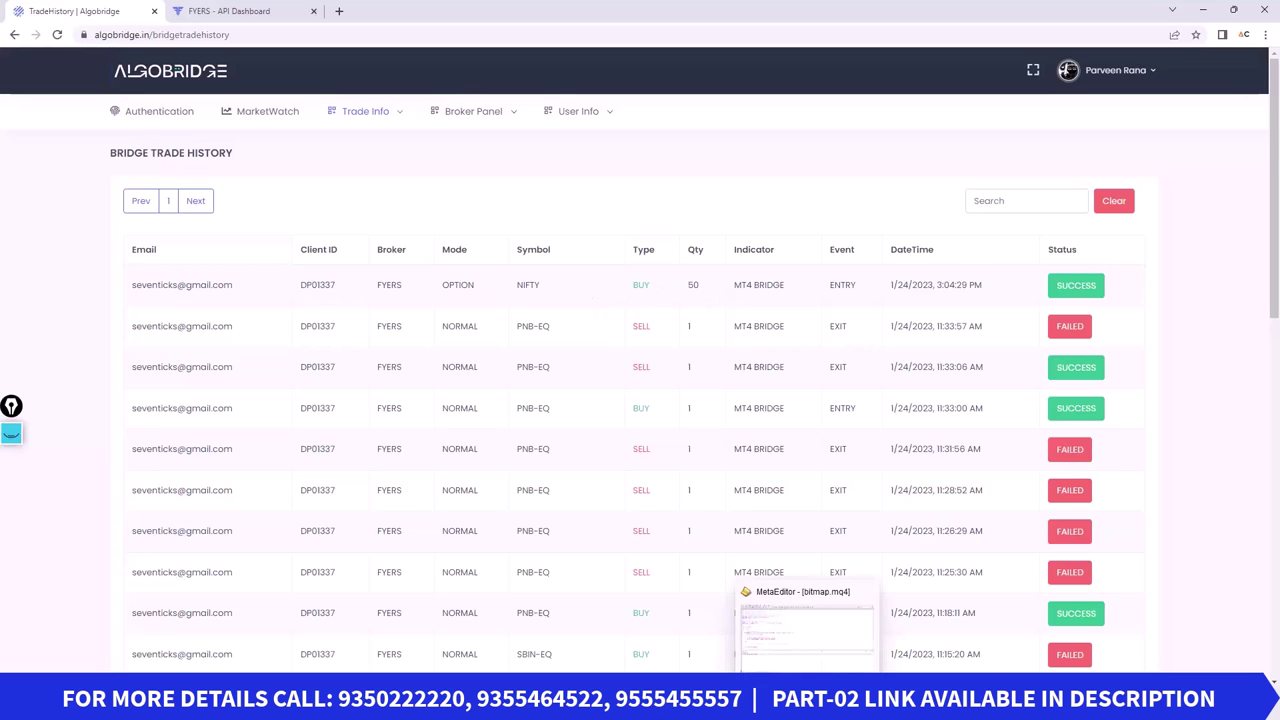
Step: Send the NIFTY CLOSE BUY exit signal from MT4, dismiss its alert, and return to the trade history
left_click(800, 705)
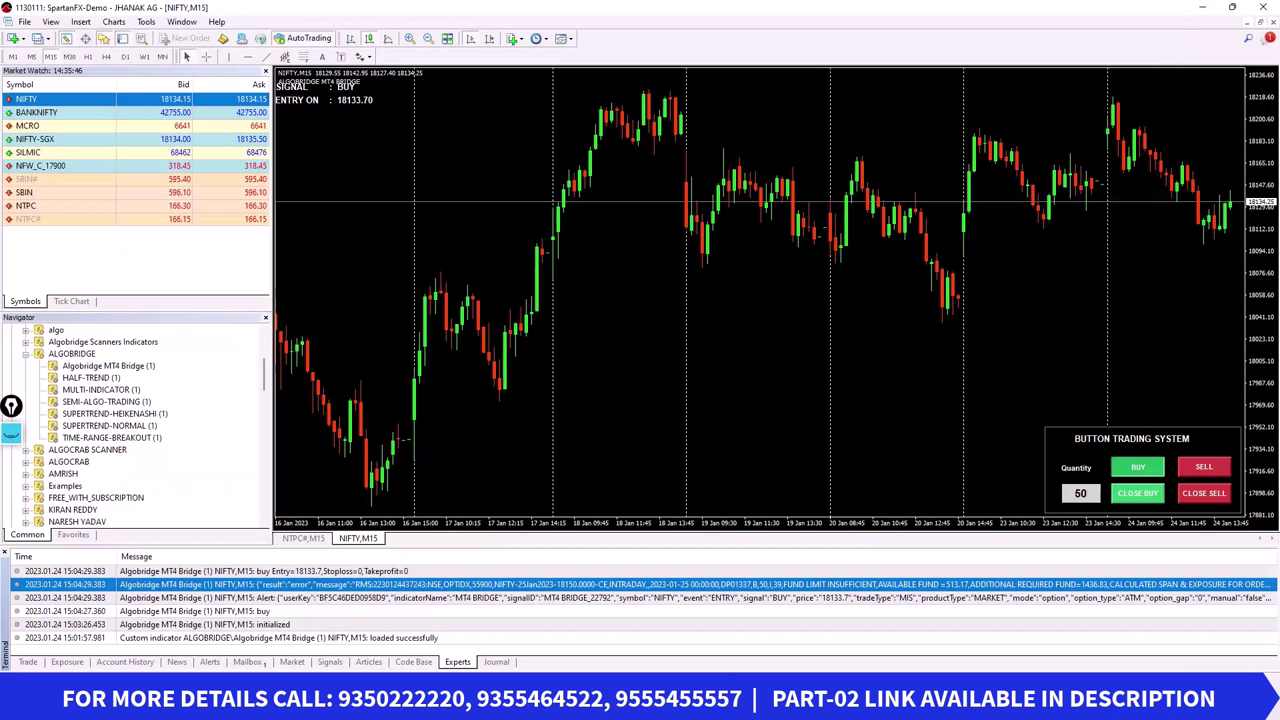
left_click(1145, 505)
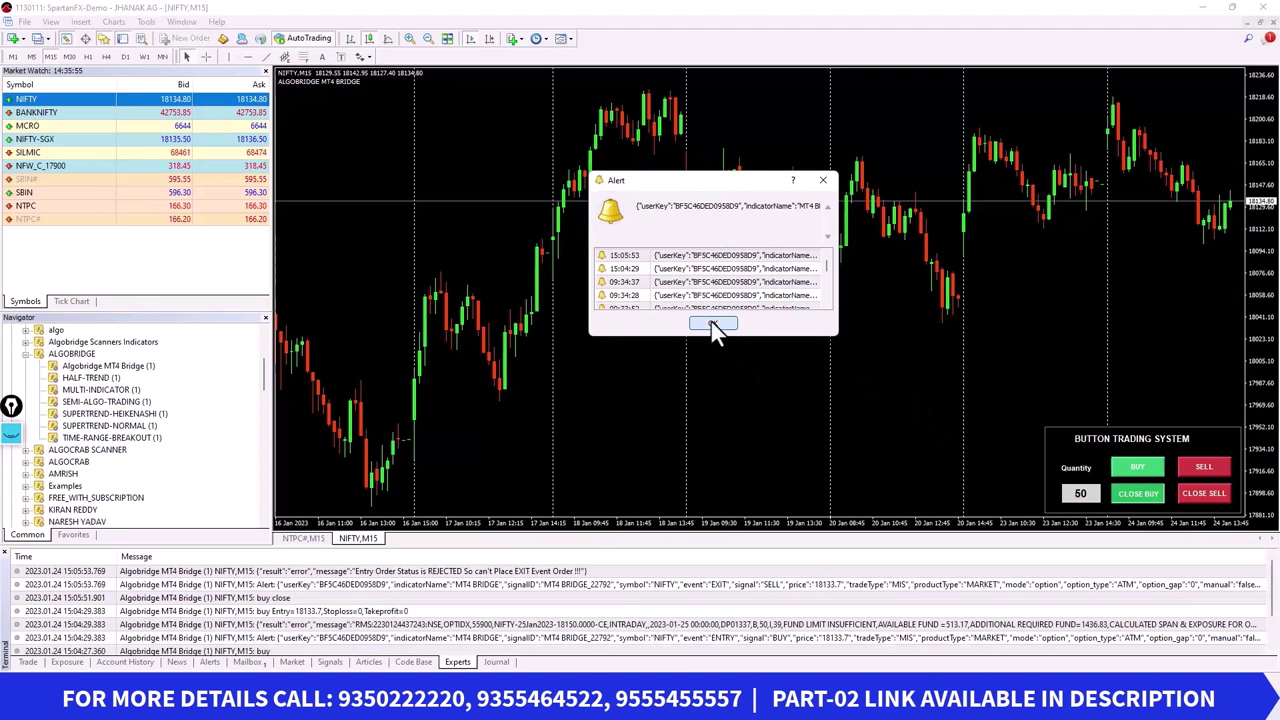
left_click(713, 325)
mouse_move(631, 705)
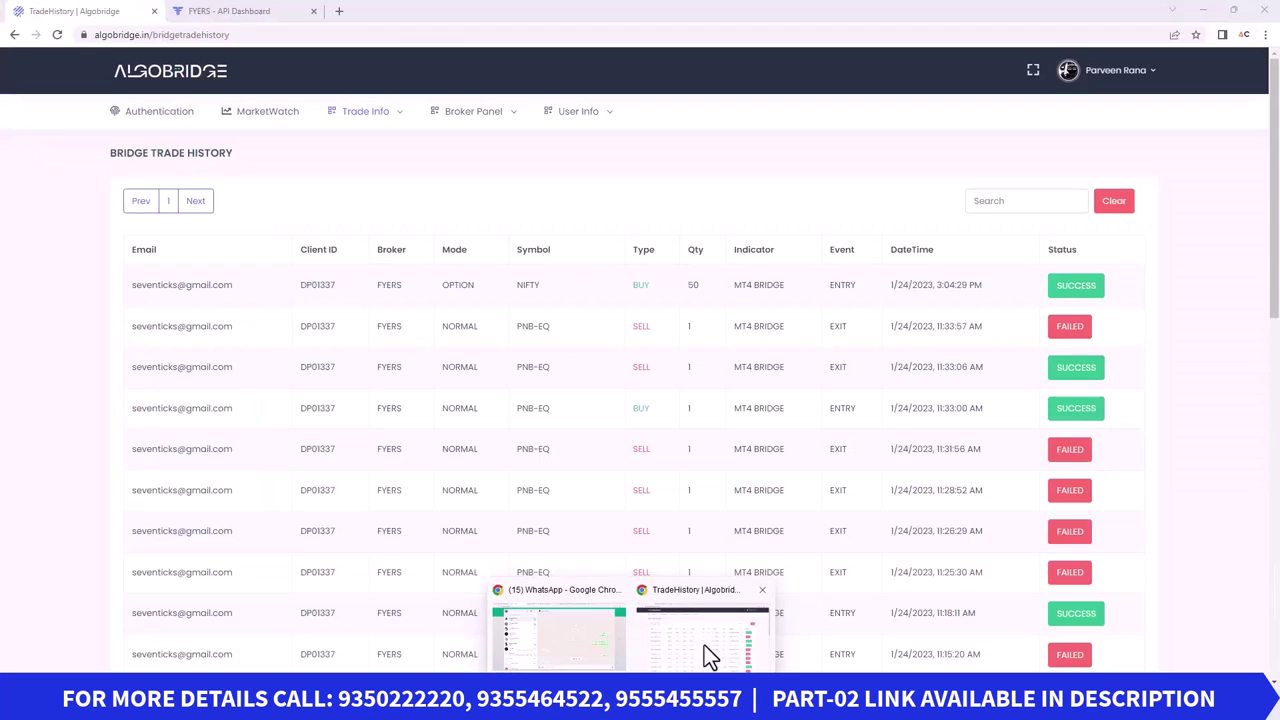
left_click(704, 645)
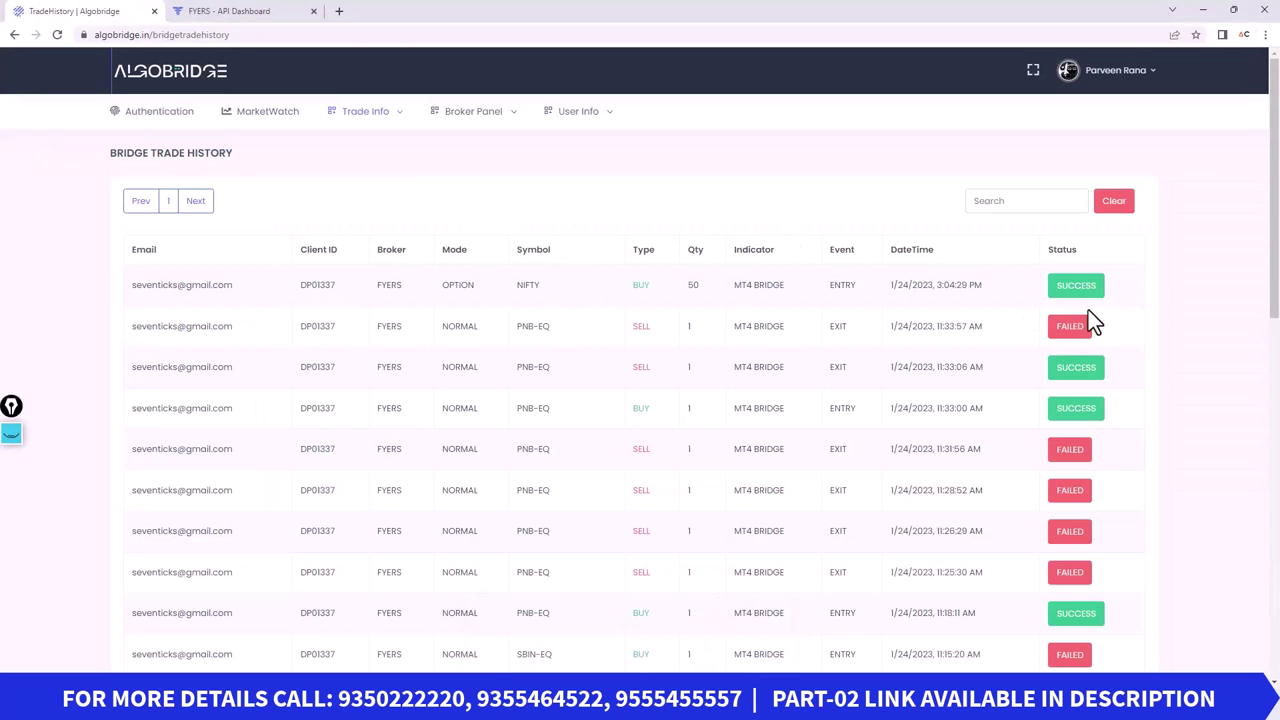
Step: Reload Bridge Trade History and read the NIFTY exit's FAILED status reason
left_click(362, 113)
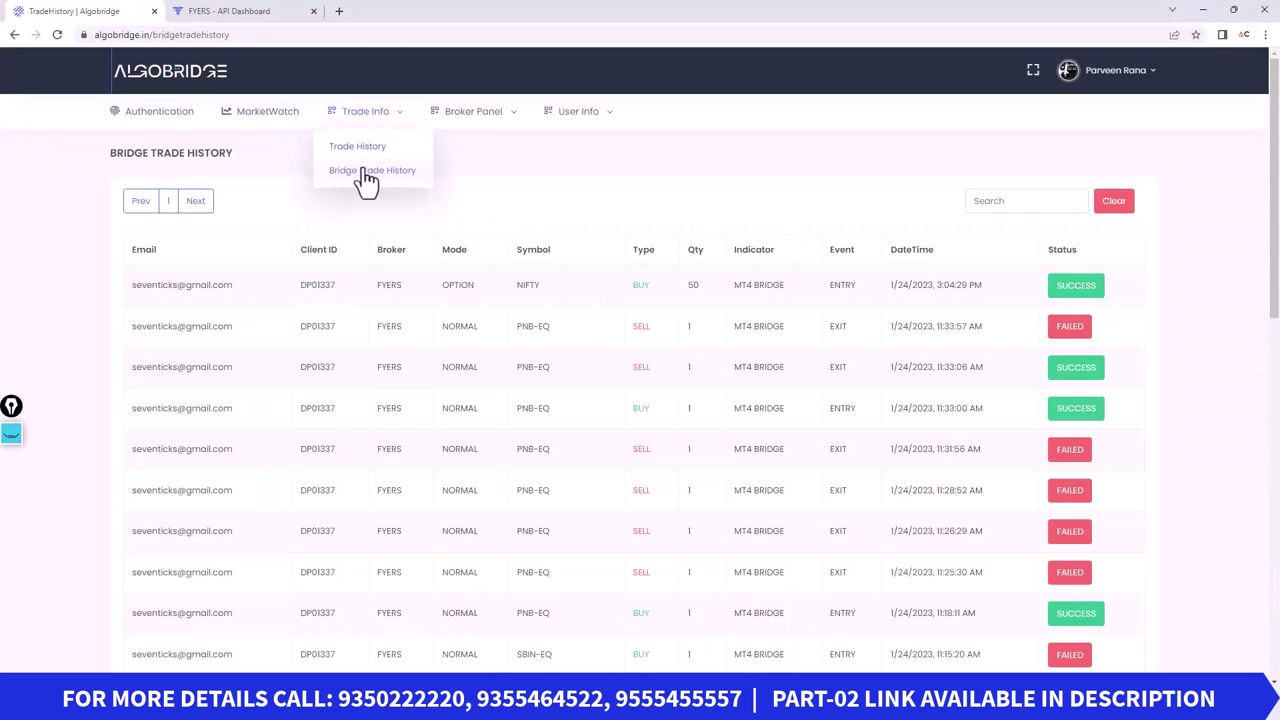
left_click(378, 143)
left_click(371, 176)
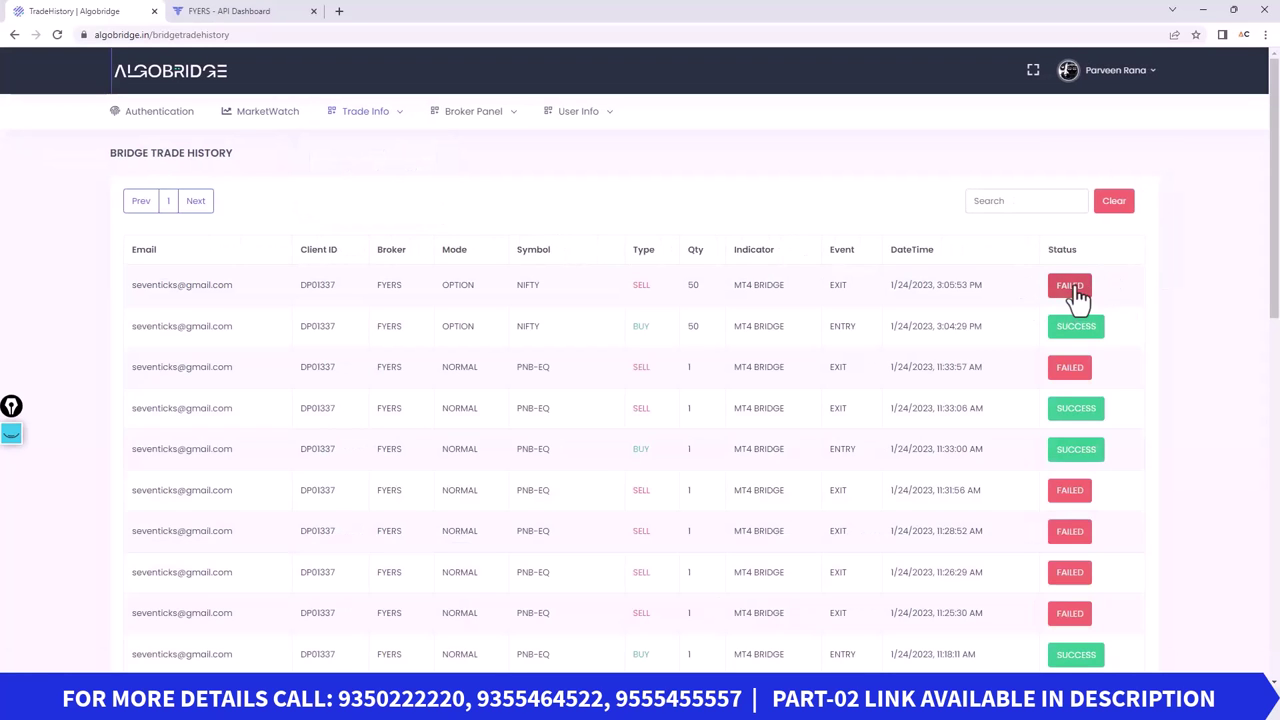
mouse_move(1077, 290)
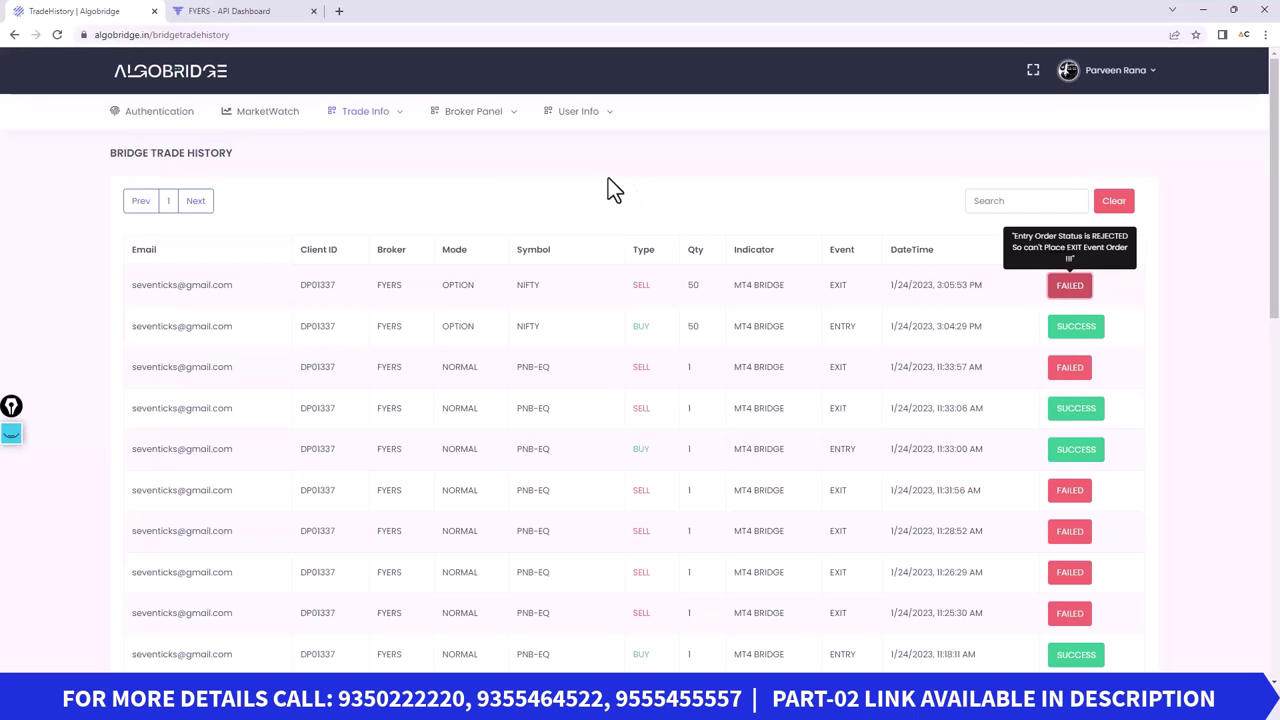
Step: Back in MetaTrader 4, open the Algobridge MT4 Bridge (1) inputs from the NIFTY chart's Indicators List
mouse_move(677, 712)
left_click(677, 640)
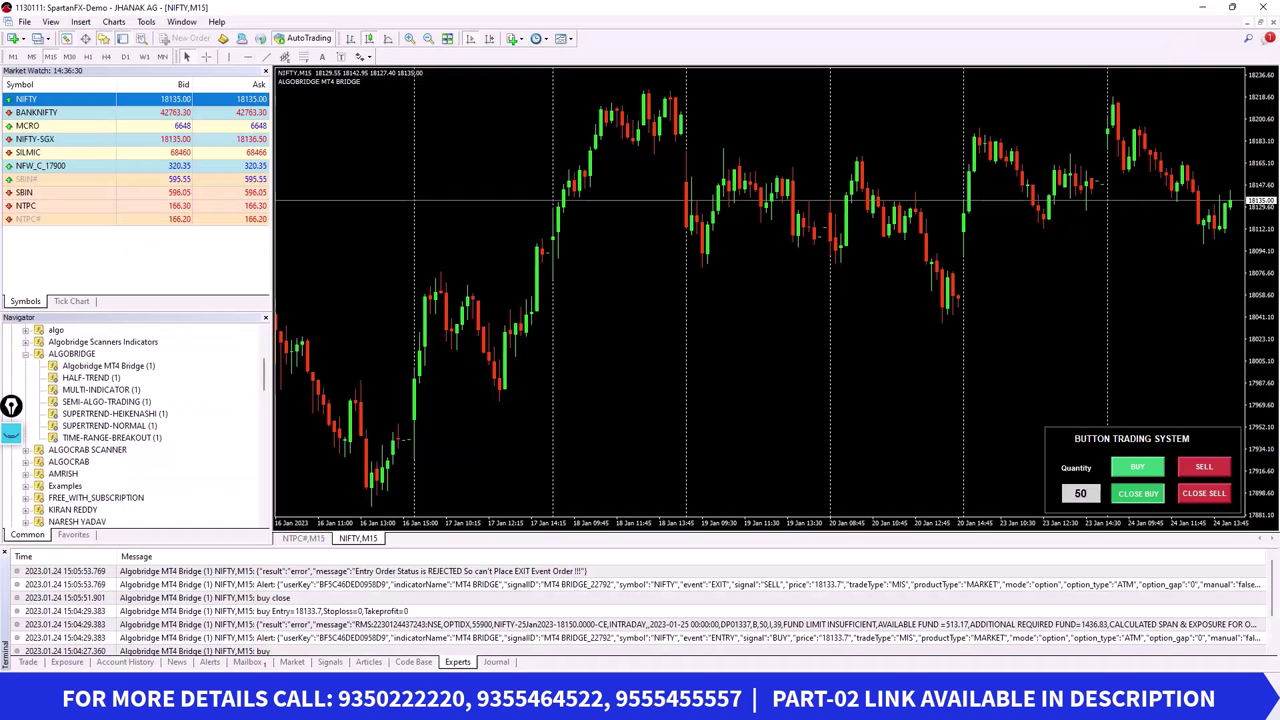
right_click(505, 130)
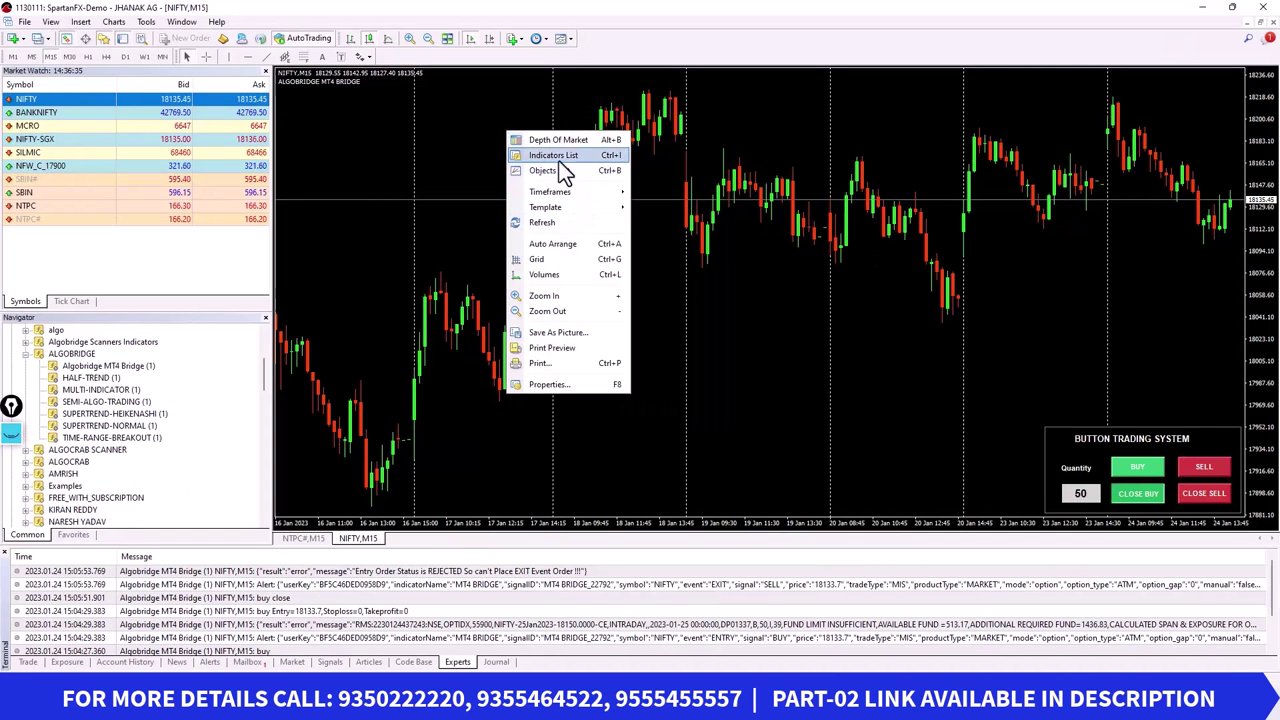
left_click(555, 157)
double_click(734, 226)
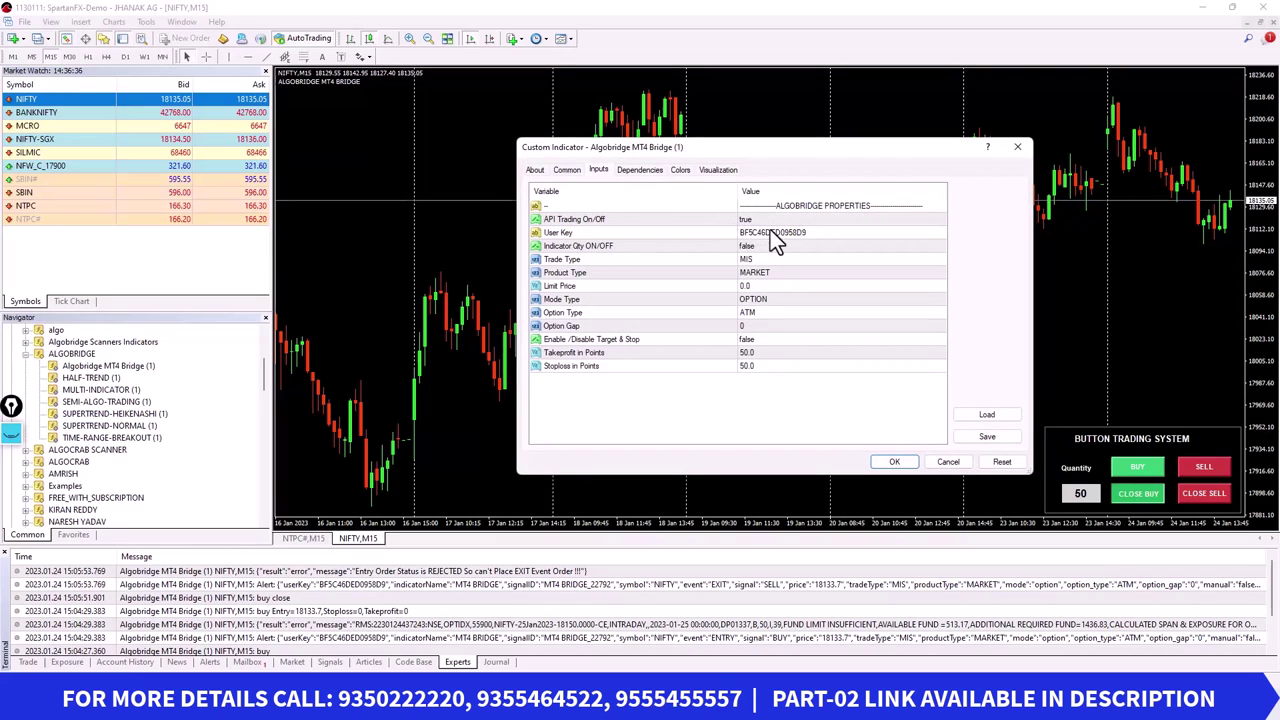